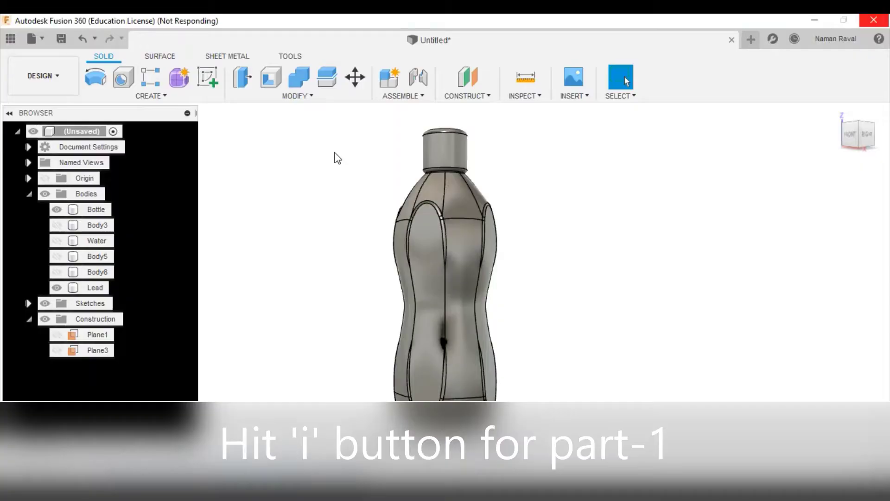
# - Open the appearance library and browse the Glass, Color Density and textured glass folders
pyautogui.press('a')
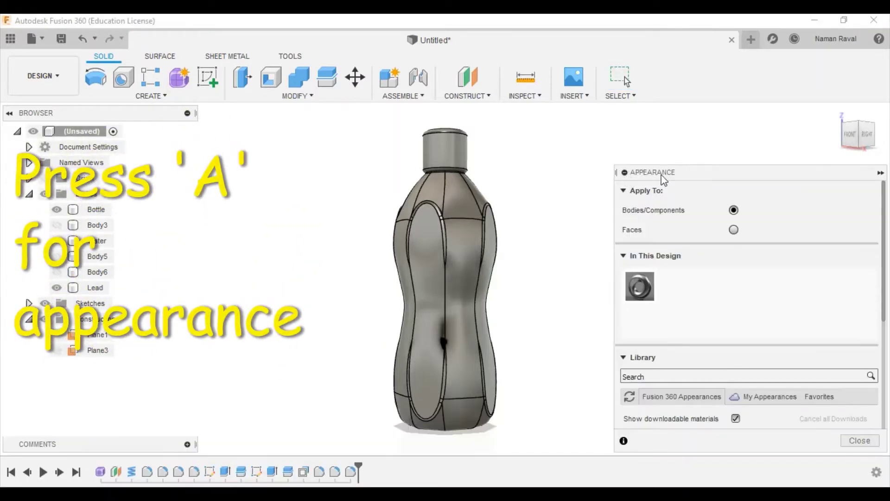
pyautogui.moveTo(662, 178); pyautogui.dragTo(661, 74)
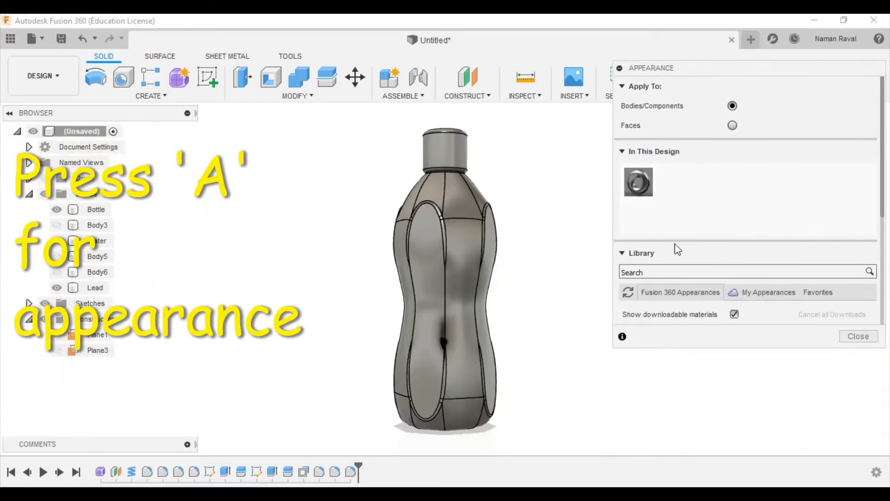
pyautogui.scroll(-3, 676, 246)
pyautogui.scroll(-1, 696, 247)
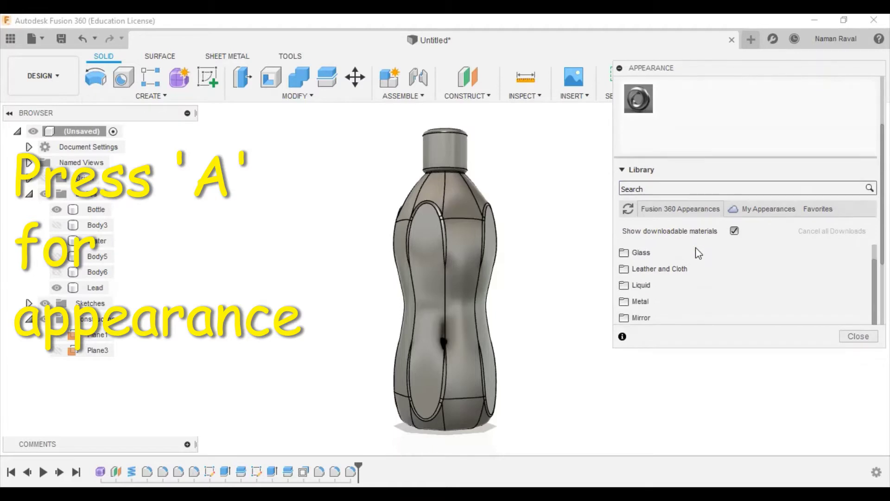
pyautogui.click(667, 258)
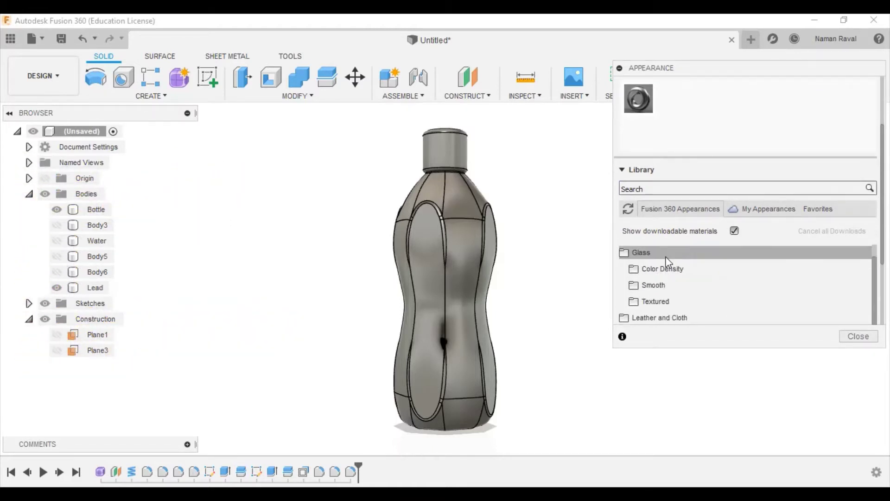
pyautogui.click(682, 269)
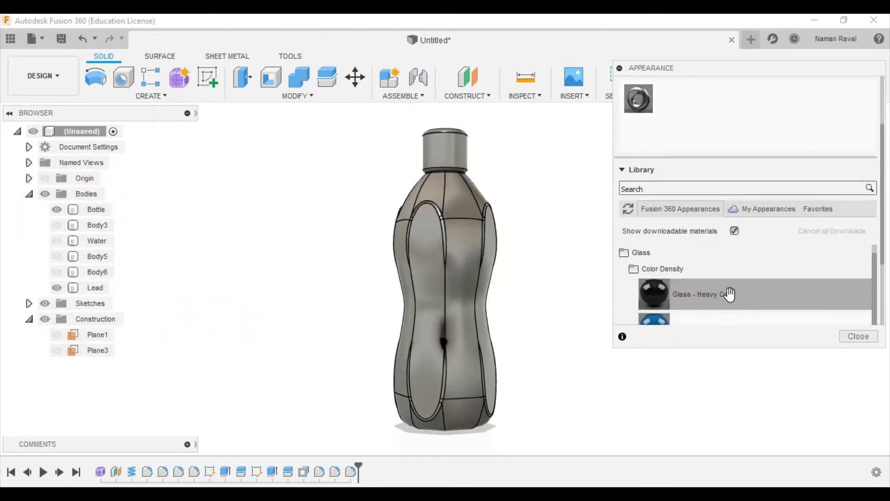
pyautogui.scroll(-3, 729, 293)
pyautogui.scroll(-3, 729, 273)
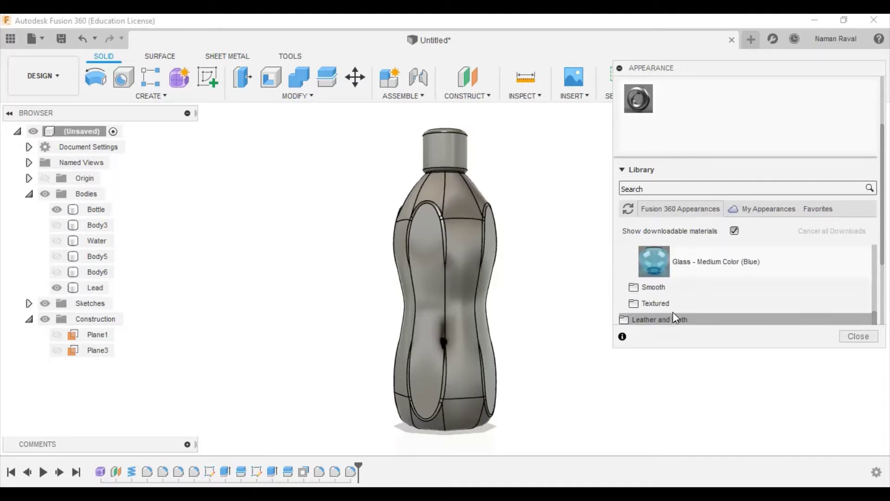
pyautogui.click(686, 302)
# - Scroll down and expand the Liquid folder to list the water materials
pyautogui.scroll(-2, 755, 257)
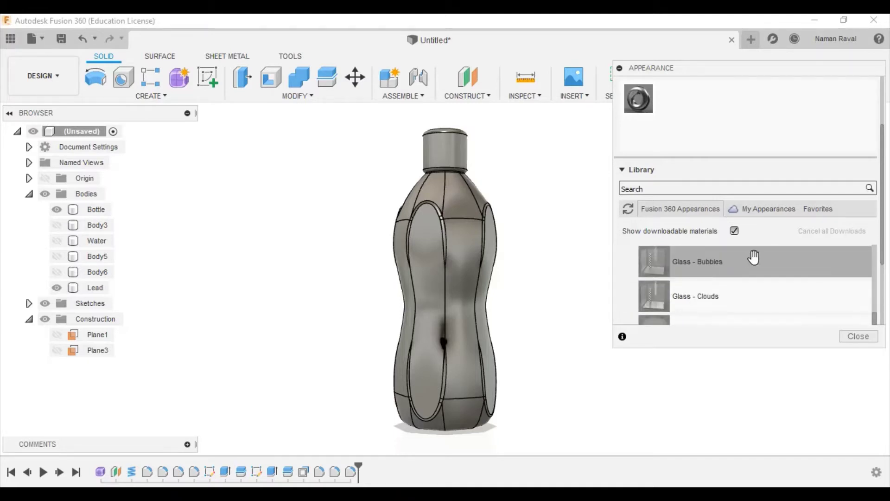
pyautogui.scroll(-1, 727, 302)
pyautogui.scroll(-2, 732, 302)
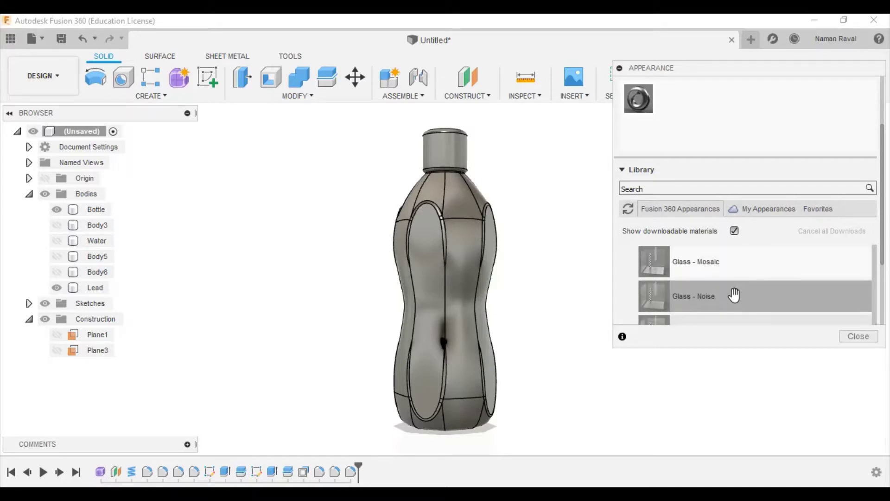
pyautogui.scroll(-2, 734, 294)
pyautogui.scroll(-1, 739, 280)
pyautogui.scroll(2, 721, 277)
pyautogui.scroll(-2, 721, 275)
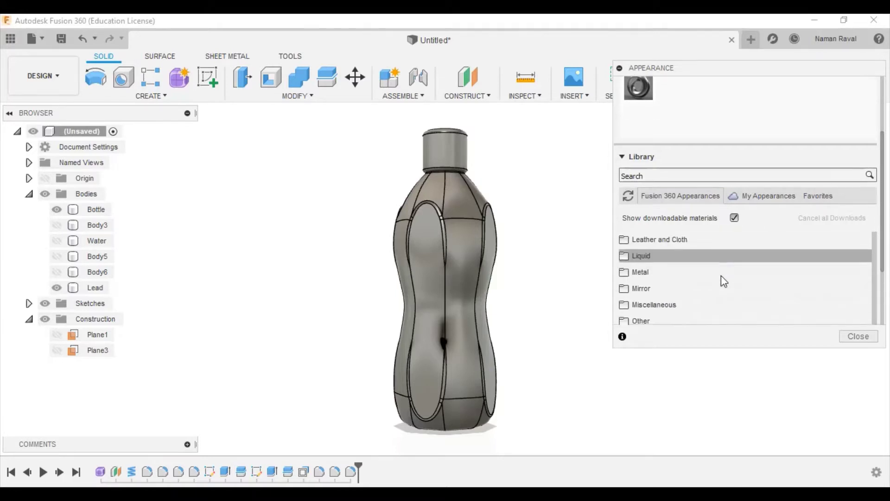
pyautogui.click(702, 262)
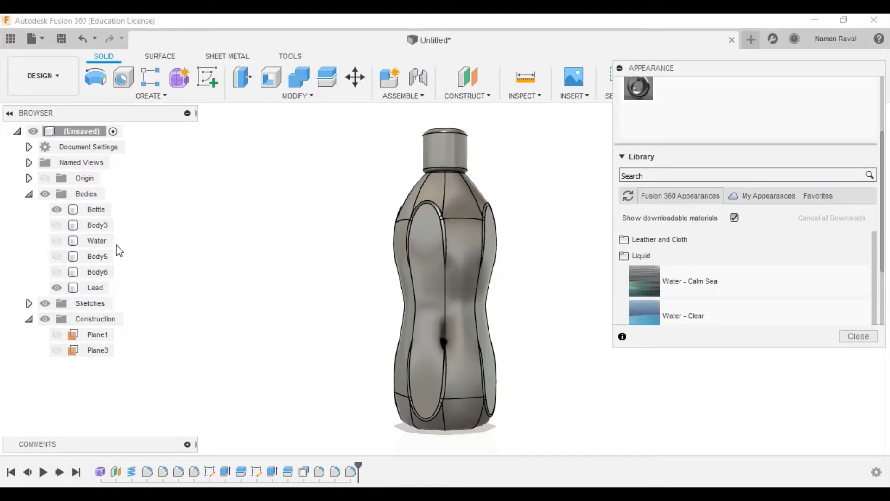
# - Hide the Bottle body, show Water, and apply Water - Weavy Sea to it
pyautogui.click(58, 209)
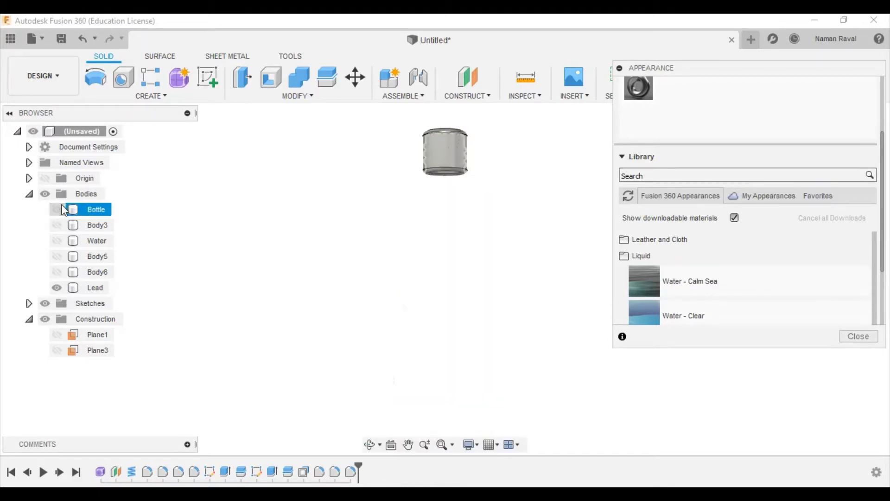
pyautogui.click(95, 288)
pyautogui.click(59, 244)
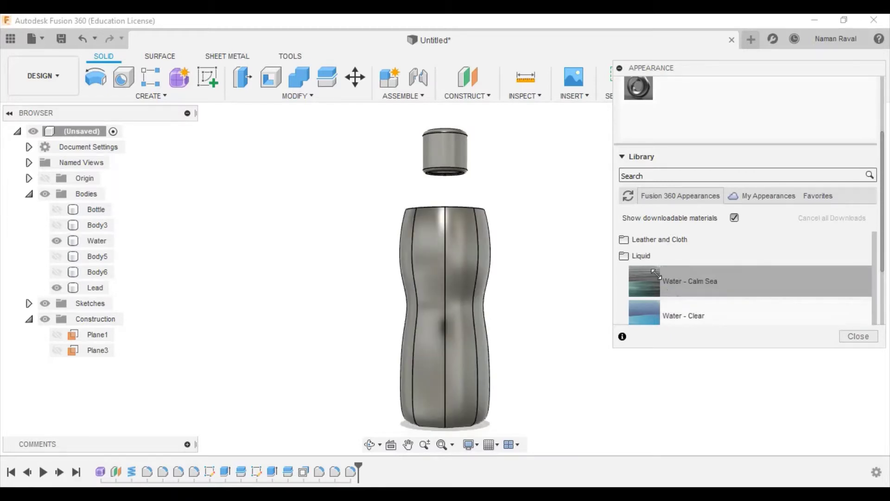
pyautogui.scroll(-2, 656, 273)
pyautogui.scroll(-1, 670, 287)
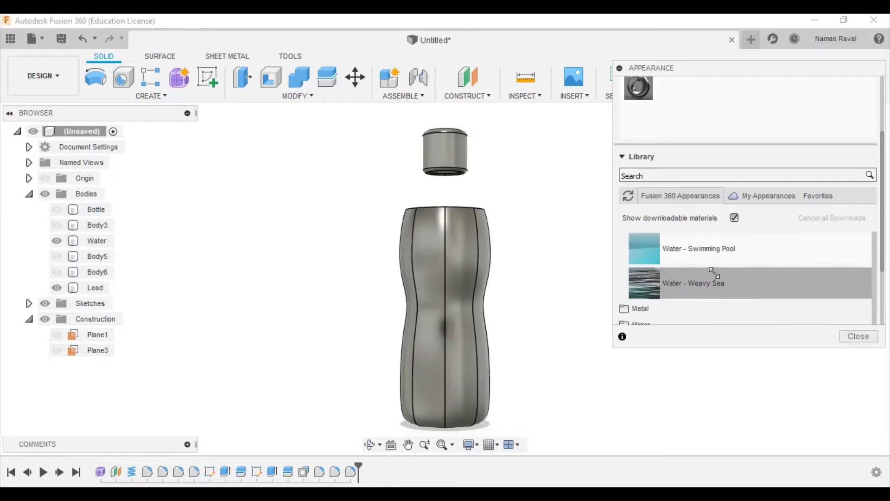
pyautogui.moveTo(687, 274); pyautogui.dragTo(450, 286)
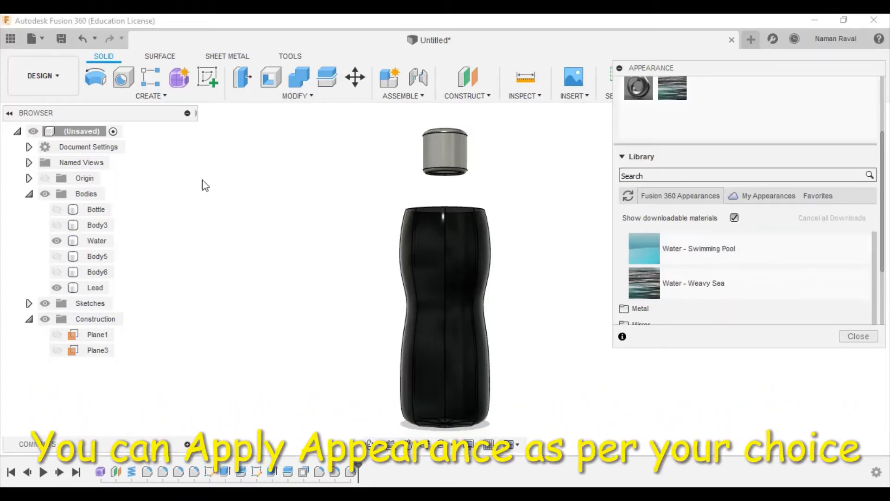
# - Hide the Water body, expand the Glass materials, and show Body3
pyautogui.click(56, 241)
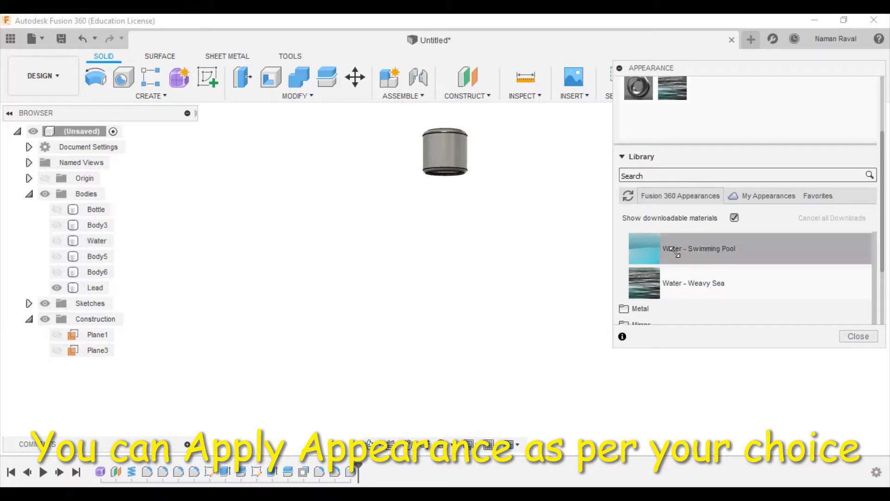
pyautogui.scroll(3, 714, 268)
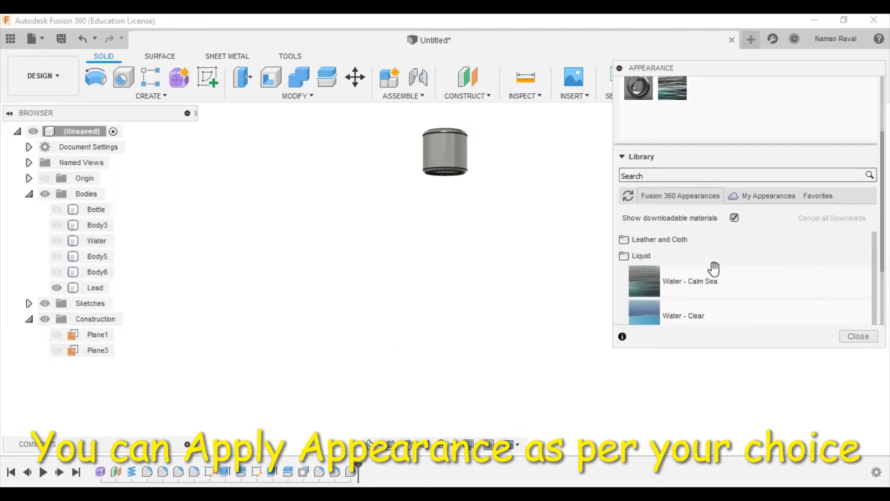
pyautogui.click(674, 257)
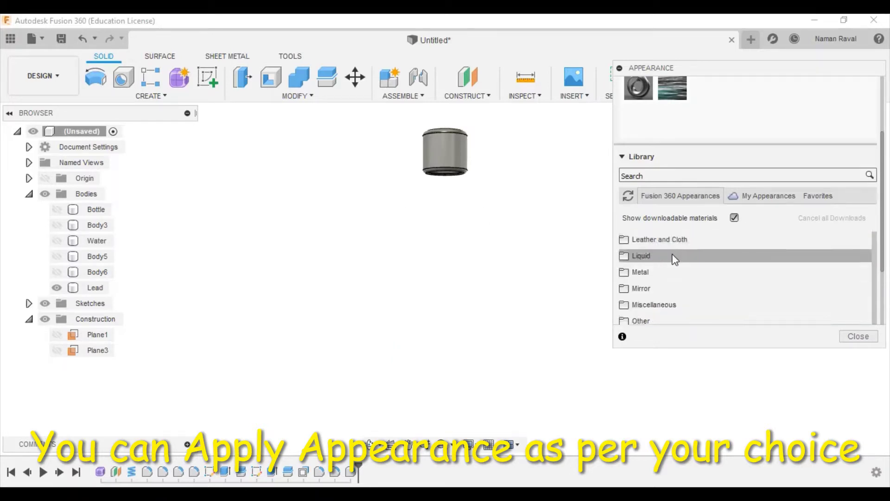
pyautogui.scroll(-3, 720, 237)
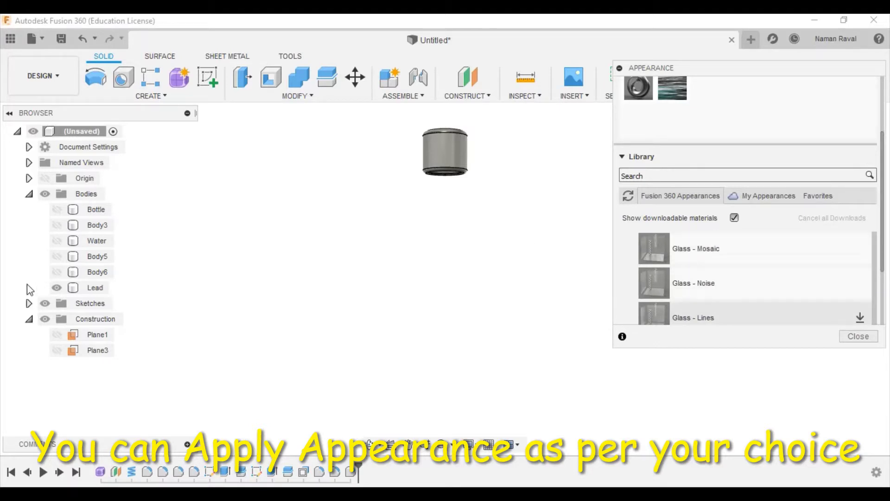
pyautogui.click(57, 224)
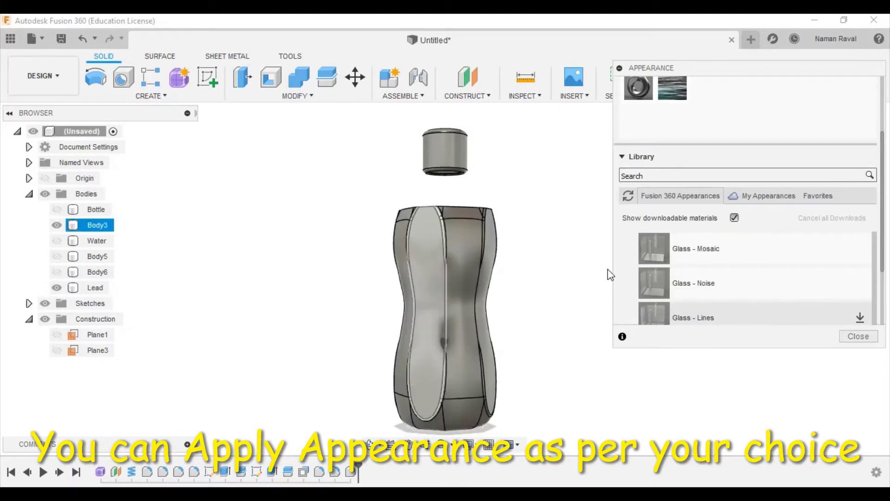
# - Hide Body3, show the Bottle, and apply Glass - Noise then Glass - Frosted to it
pyautogui.click(58, 225)
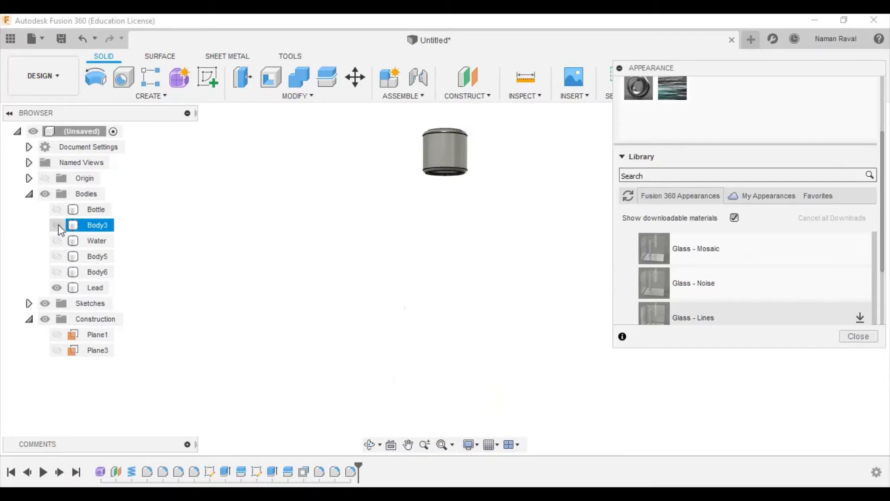
pyautogui.click(61, 210)
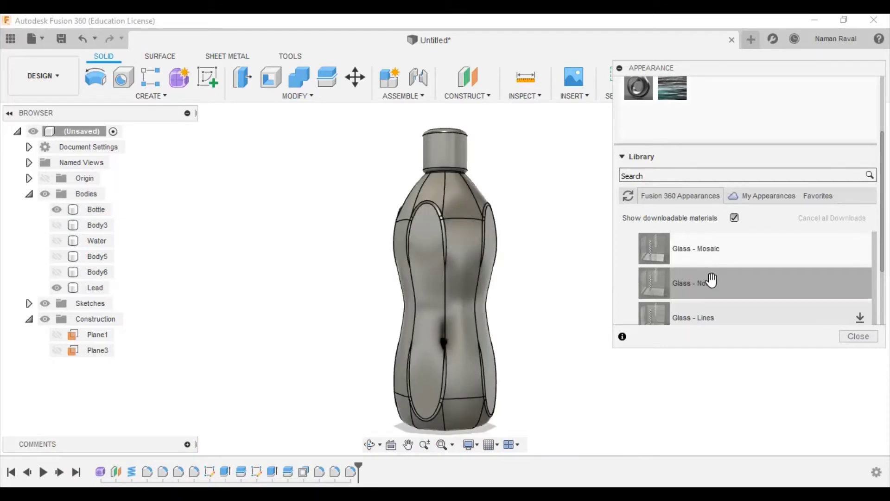
pyautogui.moveTo(711, 279)
pyautogui.mouseDown()
pyautogui.moveTo(409, 235)
pyautogui.moveTo(424, 234)
pyautogui.mouseUp()
pyautogui.scroll(-3, 719, 275)
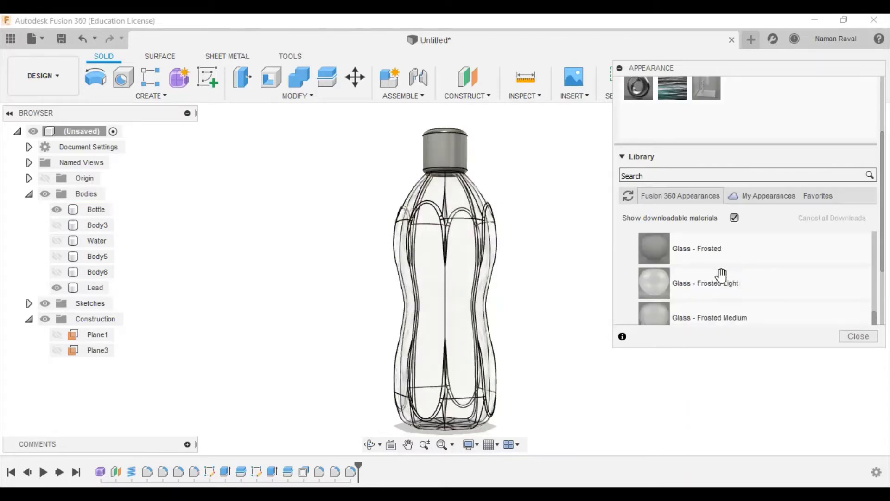
pyautogui.scroll(1, 727, 284)
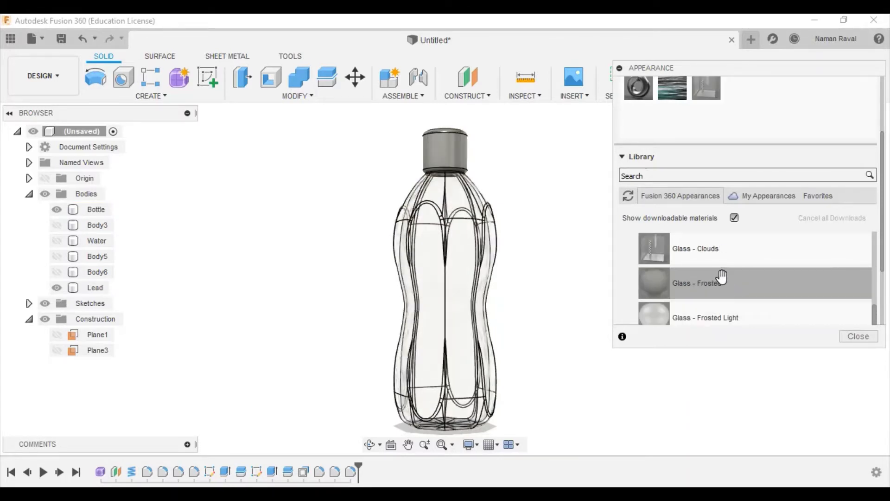
pyautogui.moveTo(722, 279); pyautogui.dragTo(533, 271)
pyautogui.moveTo(665, 282); pyautogui.dragTo(467, 279)
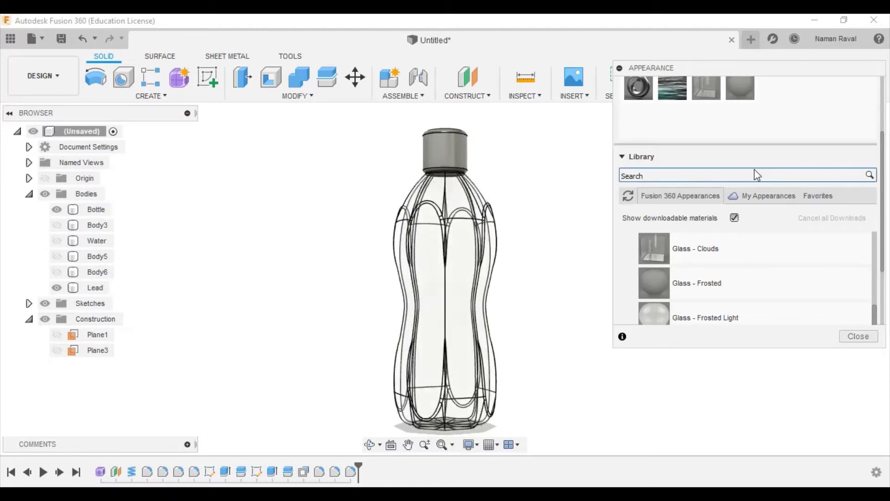
pyautogui.scroll(2, 766, 107)
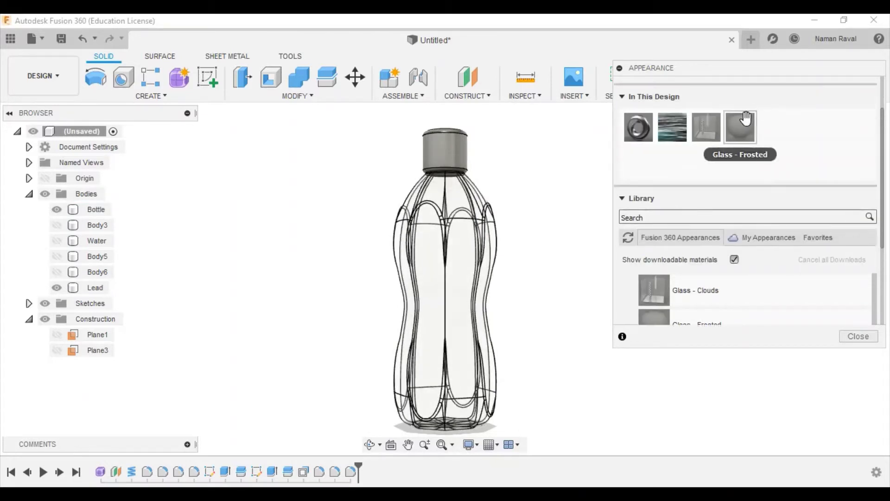
# - Edit the Glass - Frosted appearance colour to green (134, 236, 108)
pyautogui.rightClick(744, 121)
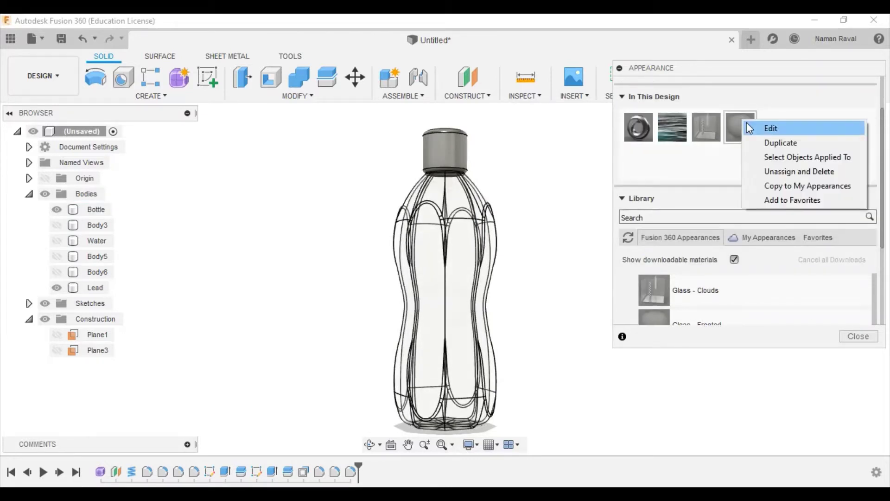
pyautogui.click(784, 136)
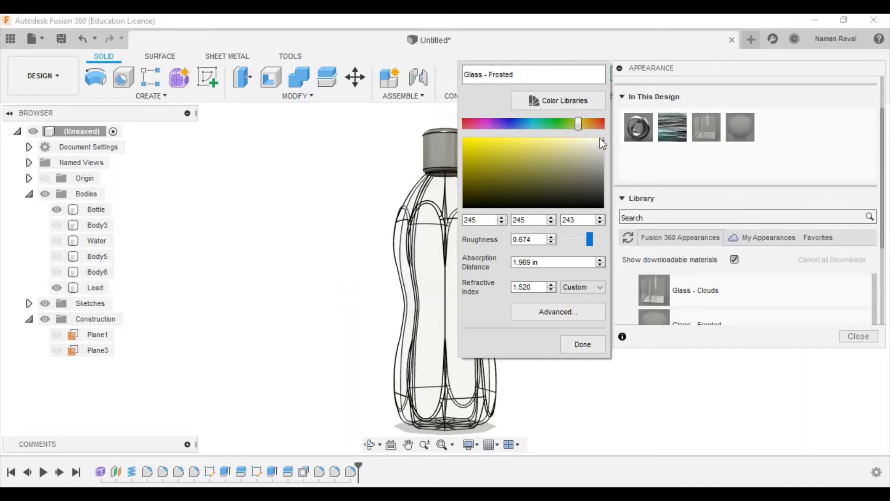
pyautogui.moveTo(603, 143); pyautogui.dragTo(558, 153)
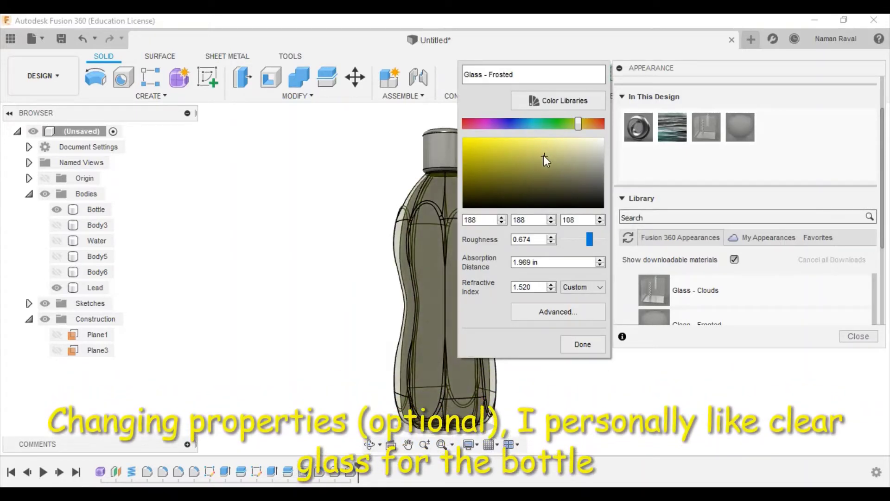
pyautogui.moveTo(580, 123); pyautogui.dragTo(562, 123)
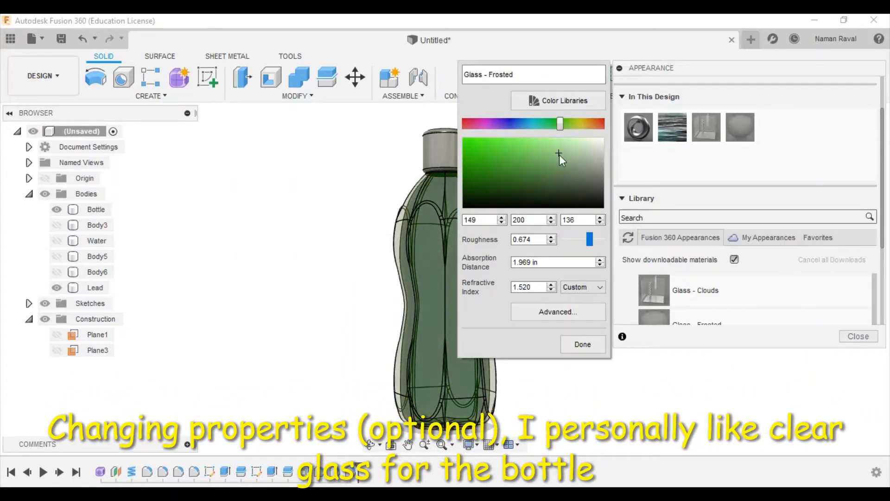
pyautogui.moveTo(559, 154)
pyautogui.mouseDown()
pyautogui.moveTo(548, 143)
pyautogui.moveTo(517, 143)
pyautogui.moveTo(527, 144)
pyautogui.mouseUp()
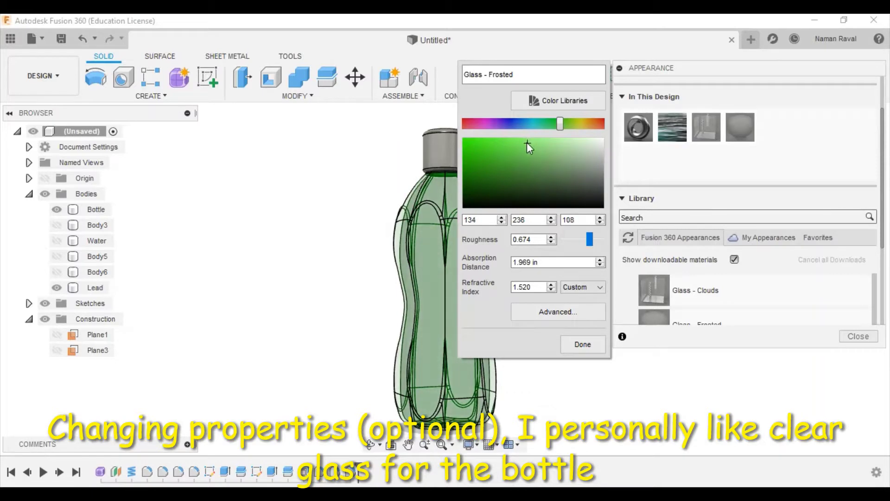
pyautogui.click(580, 344)
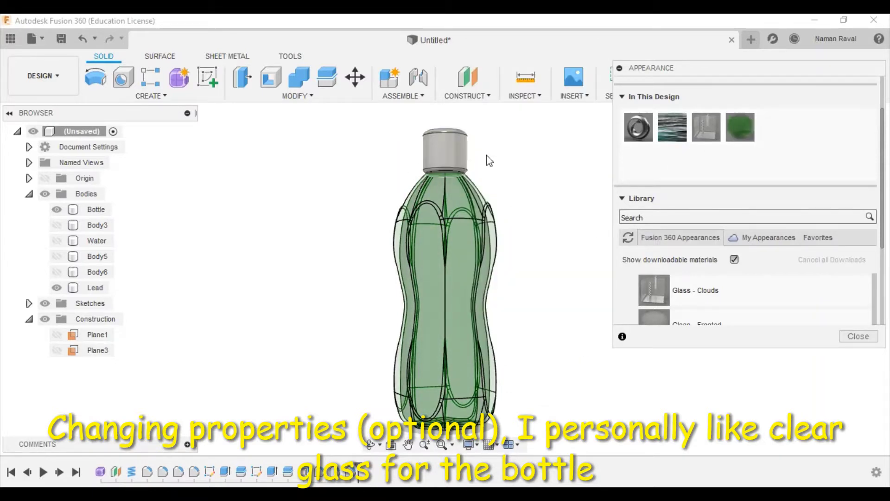
# - Apply an anodized Aluminum appearance from the Metal library to the bottle cap
pyautogui.scroll(2, 662, 285)
pyautogui.scroll(-3, 669, 295)
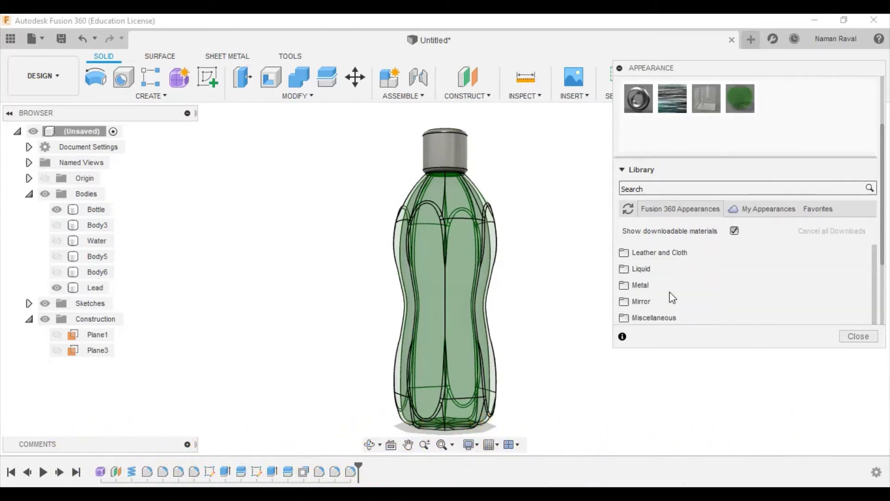
pyautogui.scroll(-2, 695, 259)
pyautogui.click(683, 234)
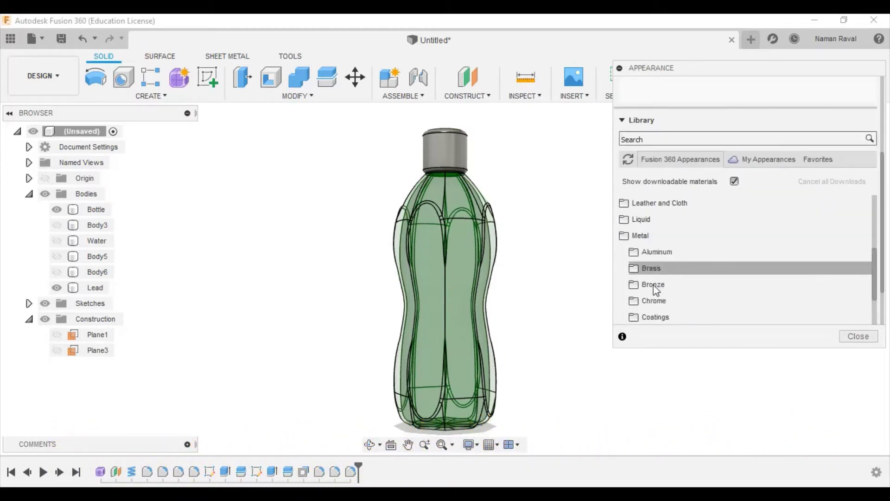
pyautogui.click(684, 253)
pyautogui.moveTo(669, 282); pyautogui.dragTo(448, 147)
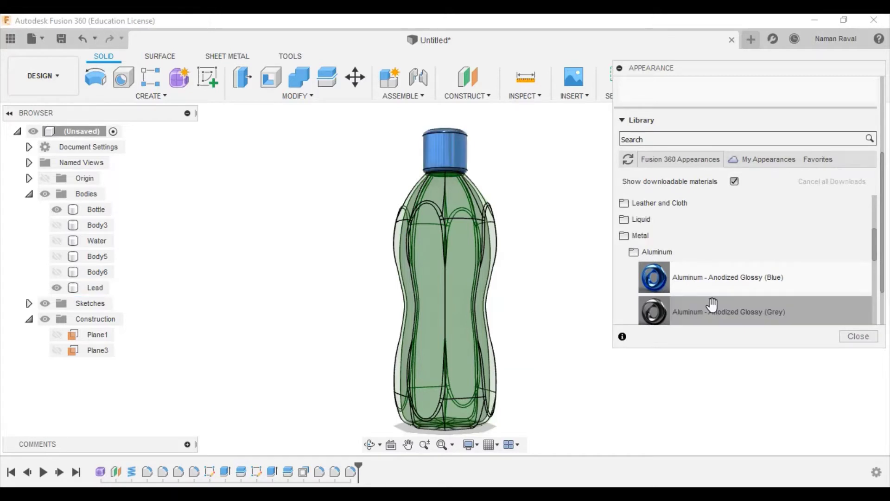
# - Toggle the Water body visibility, close the library, and return to the home view
pyautogui.click(56, 240)
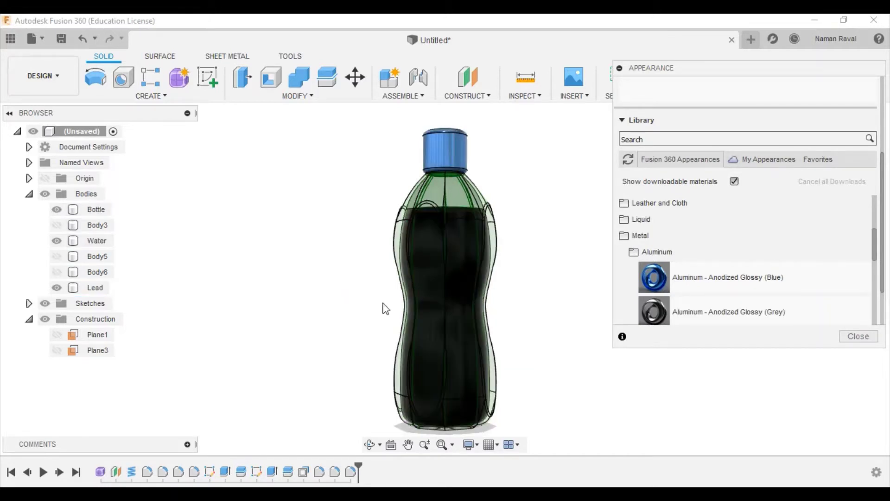
pyautogui.click(859, 336)
pyautogui.click(56, 240)
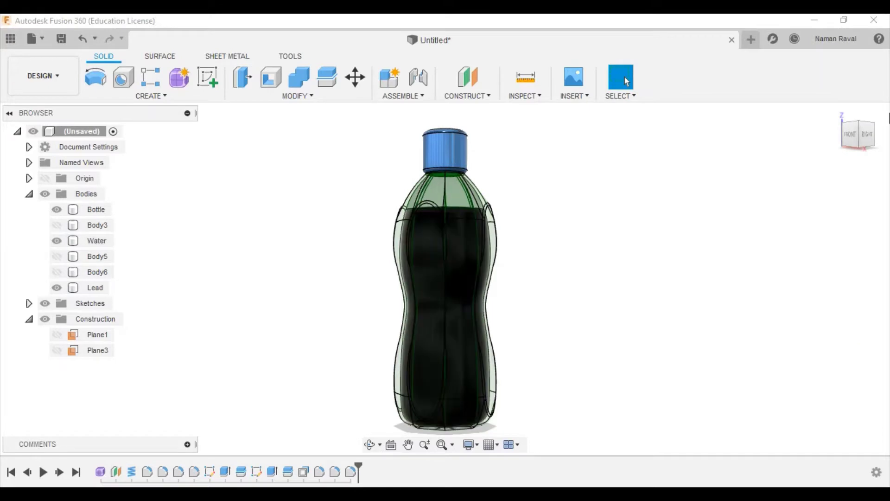
pyautogui.click(865, 135)
pyautogui.click(836, 112)
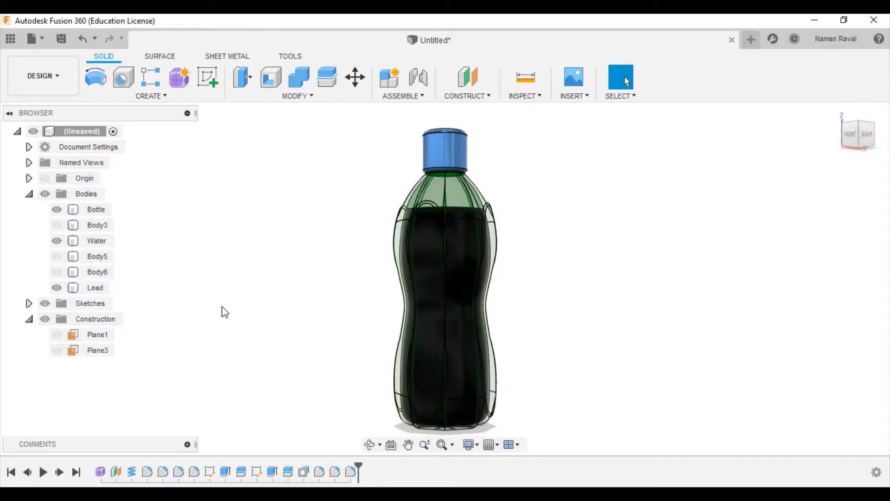
# - Give the bottle cap a silver Aluminum - Bead Blasted finish
pyautogui.press('a')
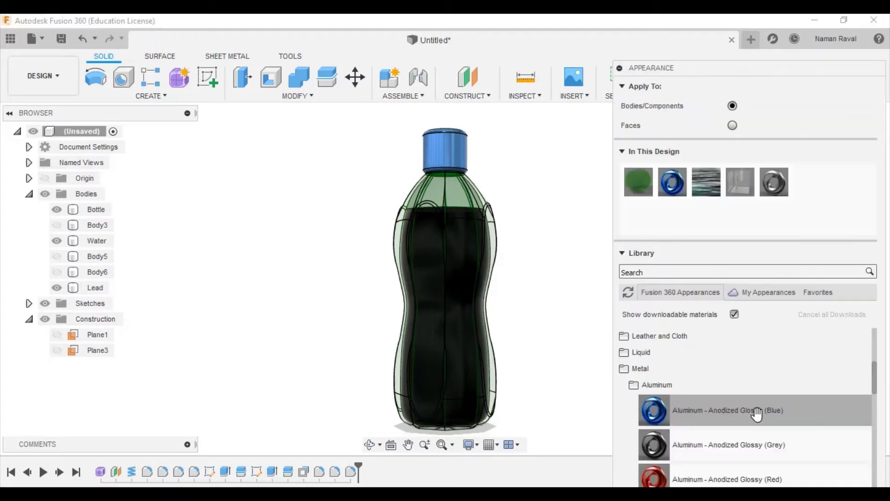
pyautogui.scroll(-2, 742, 412)
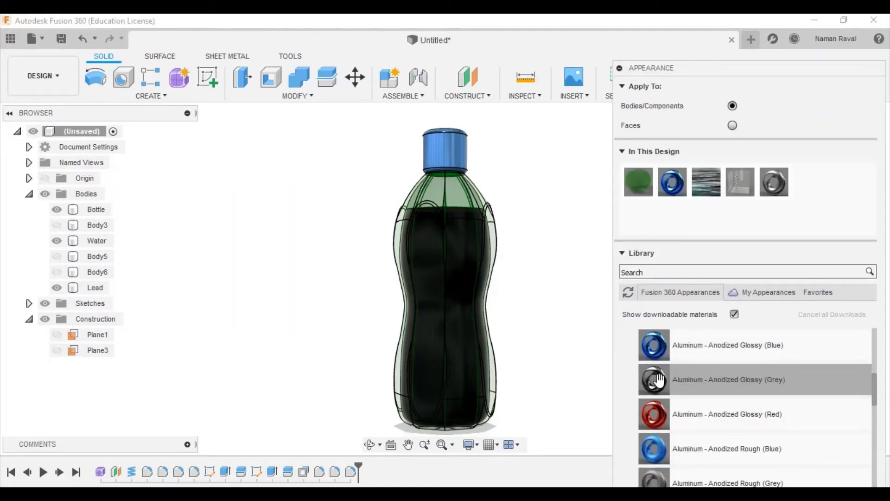
pyautogui.moveTo(660, 380); pyautogui.dragTo(457, 147)
pyautogui.scroll(-3, 701, 393)
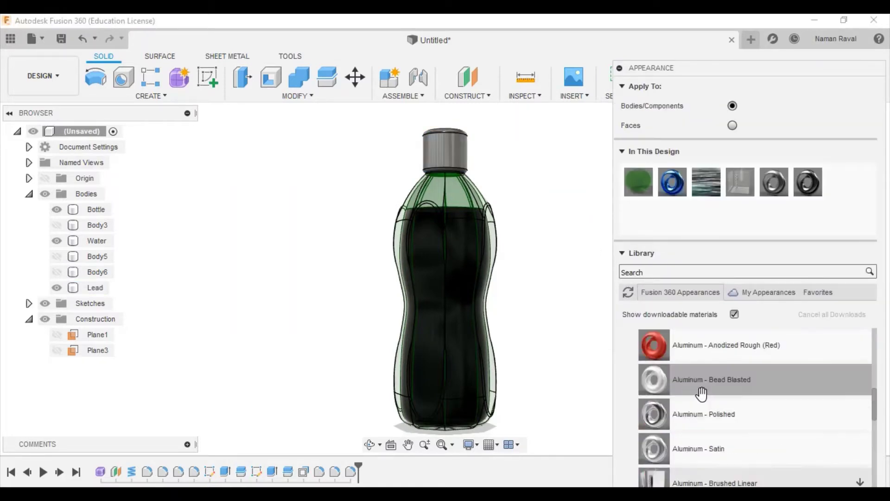
pyautogui.moveTo(700, 408); pyautogui.dragTo(451, 139)
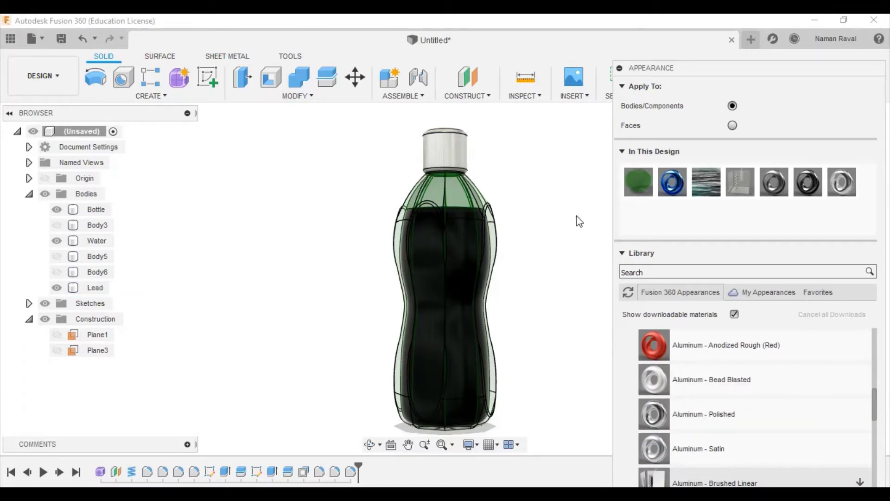
pyautogui.press('Escape')
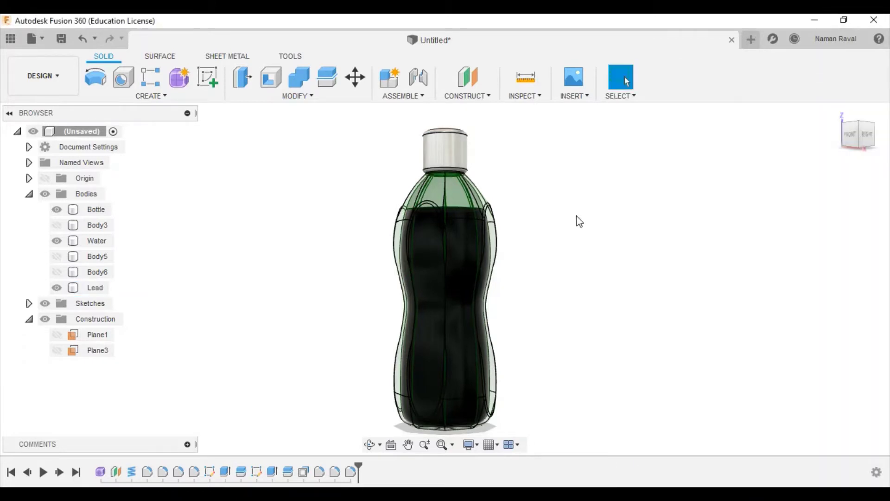
# - Save the design as 'Bottle'
pyautogui.click(59, 38)
pyautogui.write('Bottle')
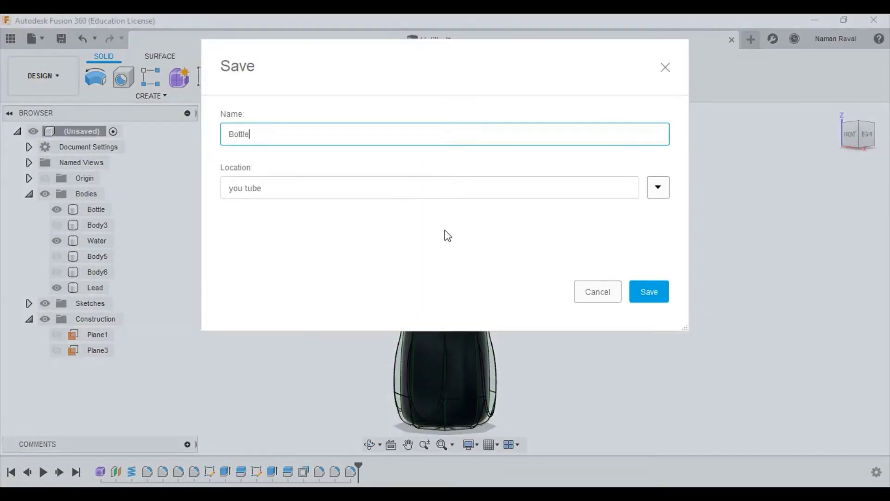
pyautogui.click(645, 296)
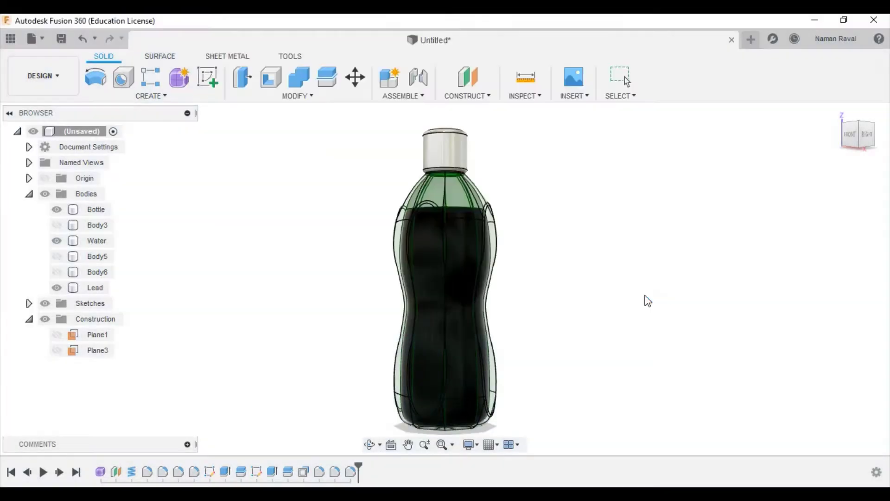
pyautogui.click(57, 75)
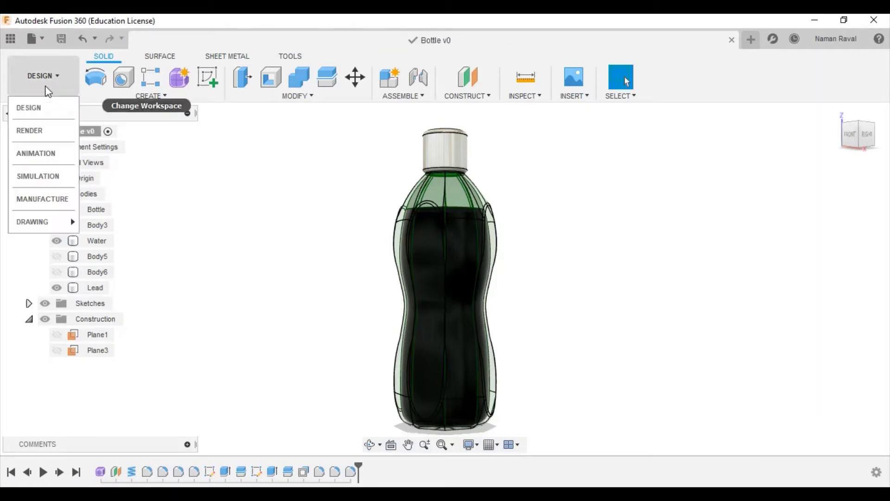
# - Switch to the Render workspace and set the scene background to Environment
pyautogui.click(40, 130)
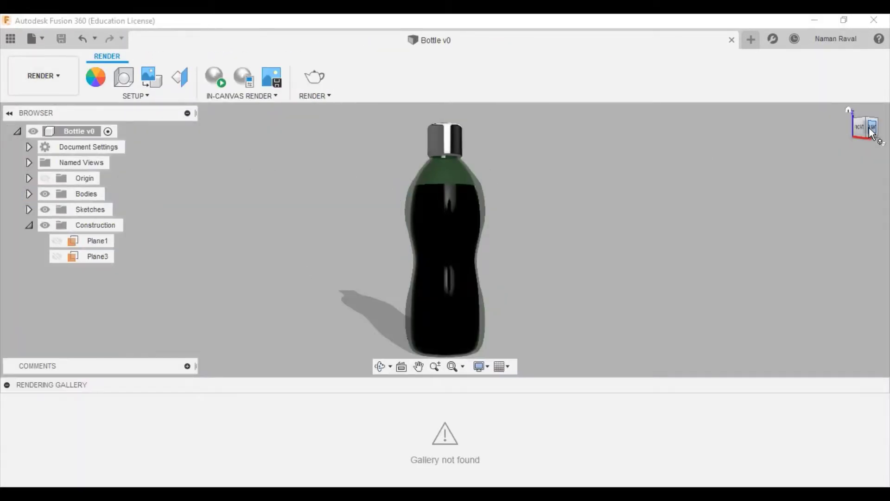
pyautogui.moveTo(865, 126); pyautogui.dragTo(871, 128)
pyautogui.click(838, 106)
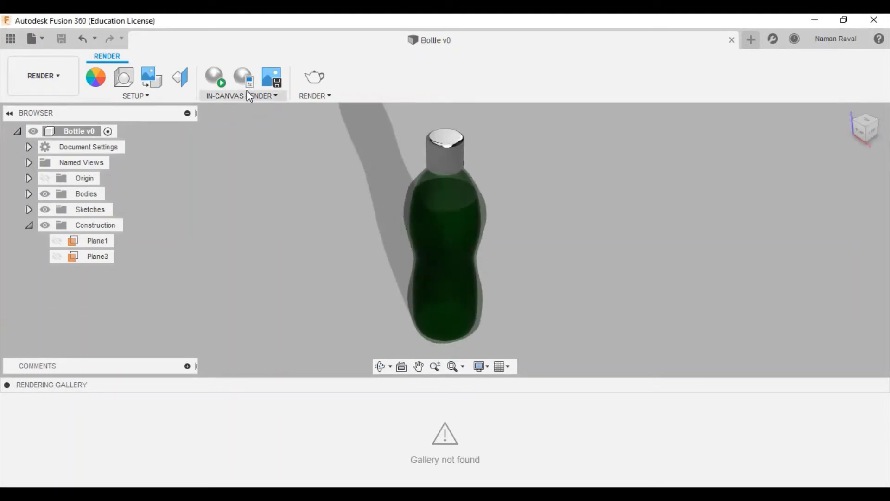
pyautogui.click(125, 79)
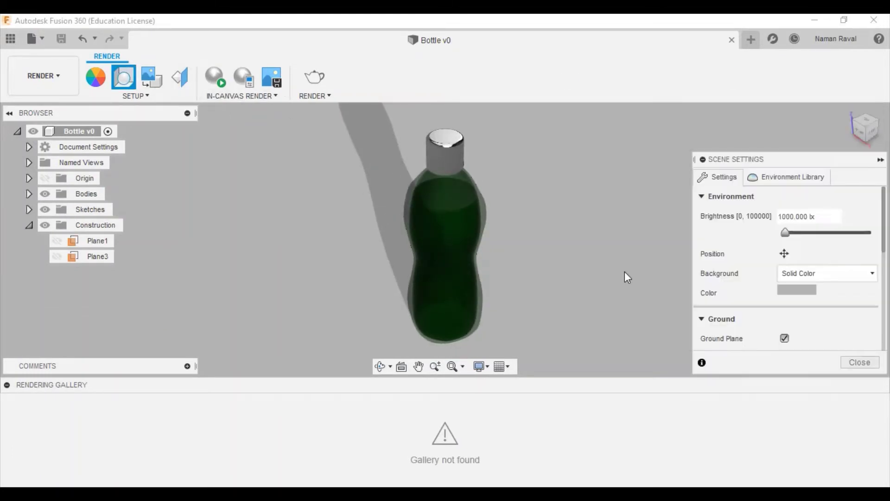
pyautogui.click(804, 273)
pyautogui.click(801, 290)
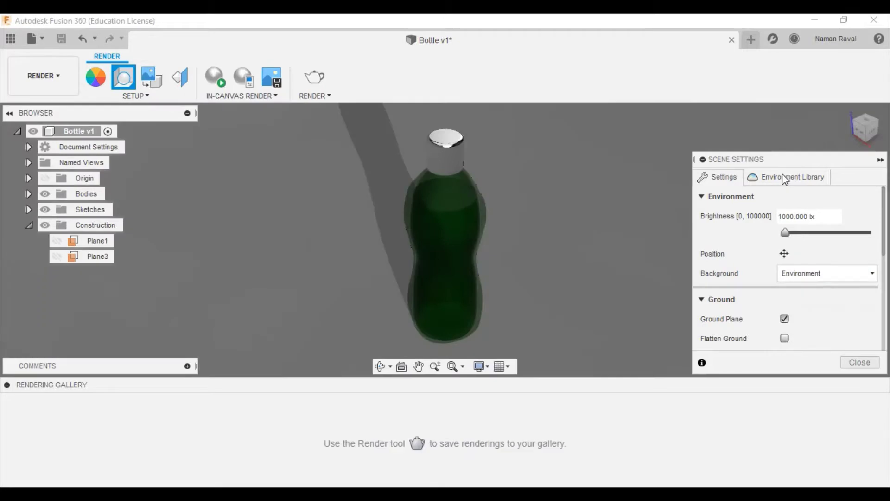
# - Apply the Dry lake bed environment and turn on Flatten Ground
pyautogui.click(783, 175)
pyautogui.scroll(-2, 770, 333)
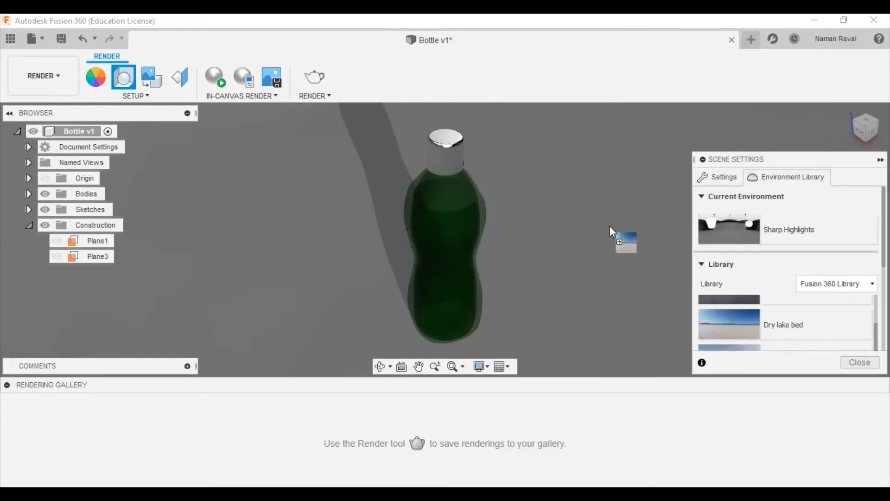
pyautogui.moveTo(610, 226); pyautogui.dragTo(610, 226)
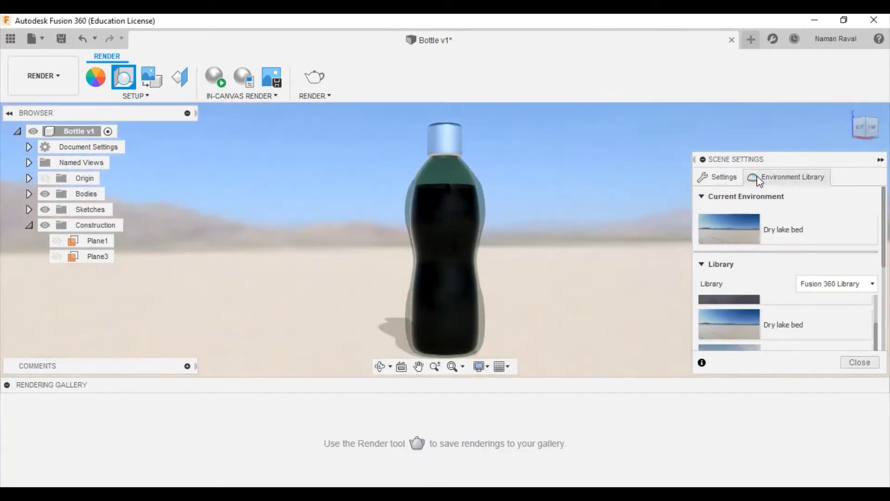
pyautogui.click(723, 177)
pyautogui.click(783, 339)
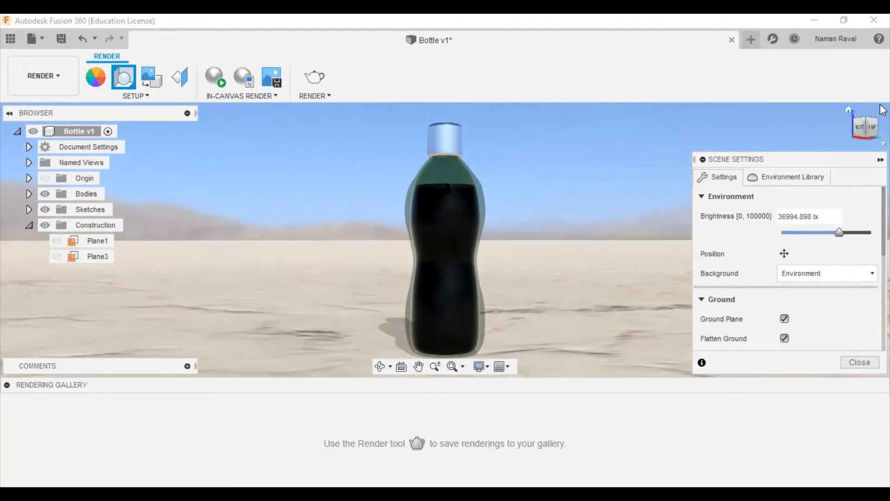
# - Replace the scene environment with Plaza
pyautogui.click(865, 129)
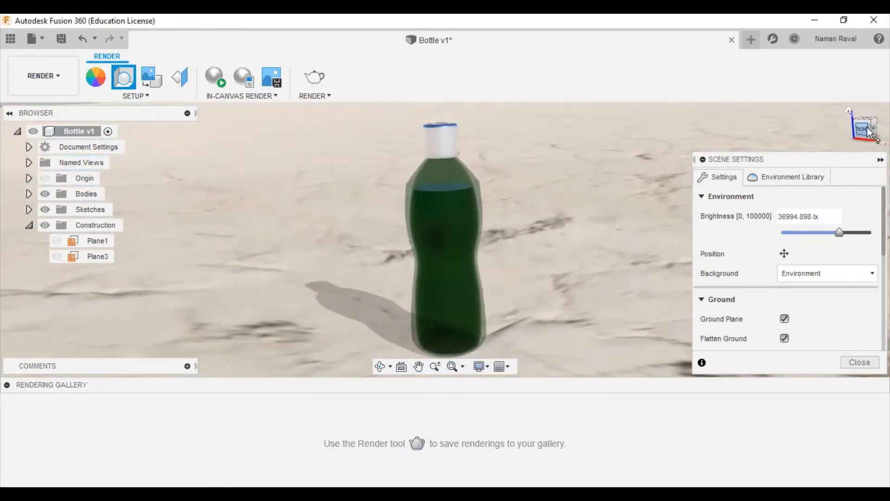
pyautogui.click(865, 130)
pyautogui.click(762, 177)
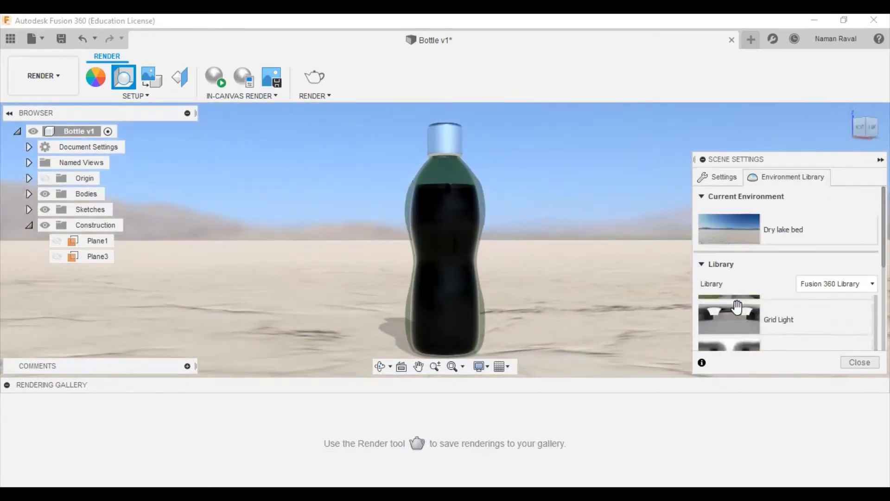
pyautogui.scroll(-2, 737, 306)
pyautogui.moveTo(741, 336); pyautogui.dragTo(588, 246)
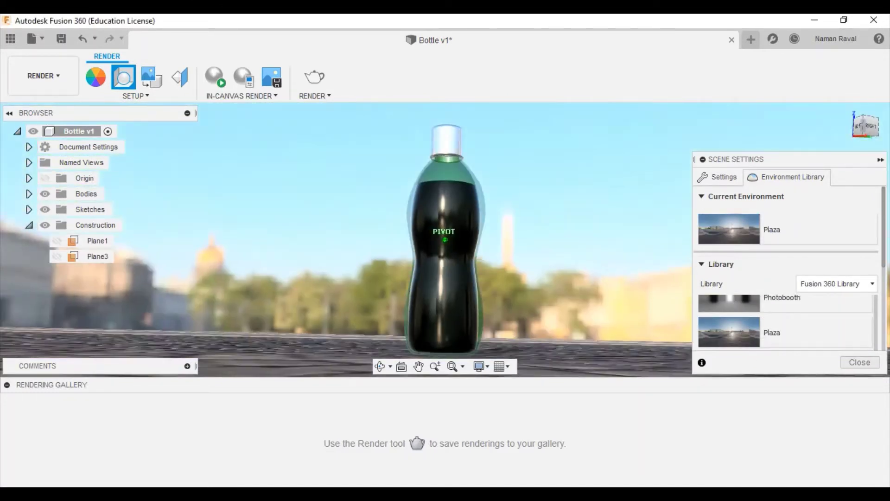
pyautogui.moveTo(865, 125); pyautogui.dragTo(842, 153)
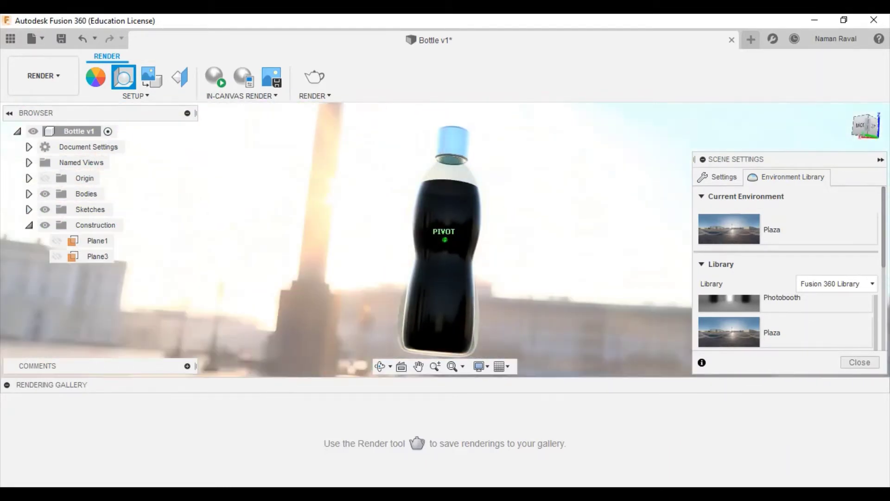
# - Set the render aspect ratio to 16:9 Widescreen
pyautogui.click(719, 176)
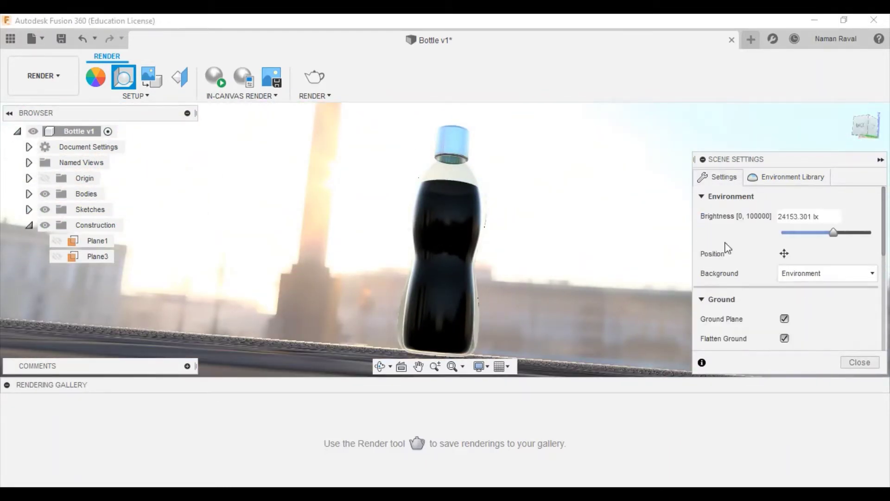
pyautogui.scroll(-2, 731, 267)
pyautogui.scroll(-2, 731, 267)
pyautogui.scroll(-2, 788, 282)
pyautogui.click(825, 293)
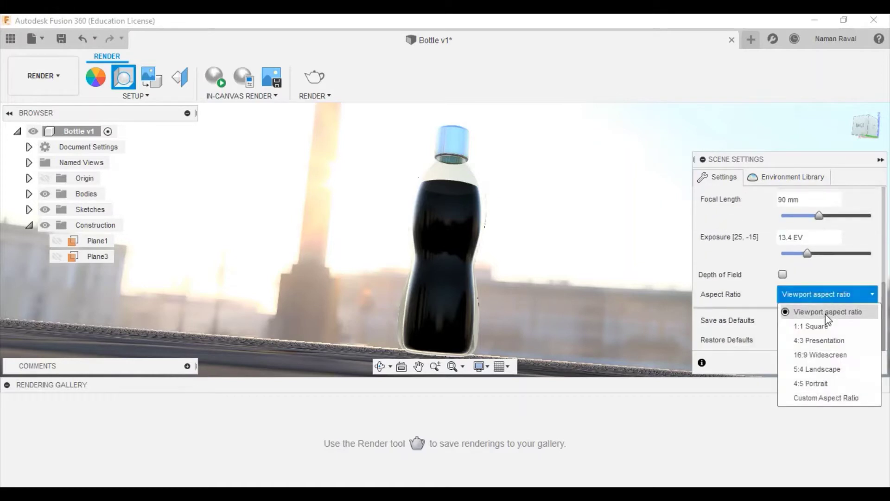
pyautogui.click(825, 355)
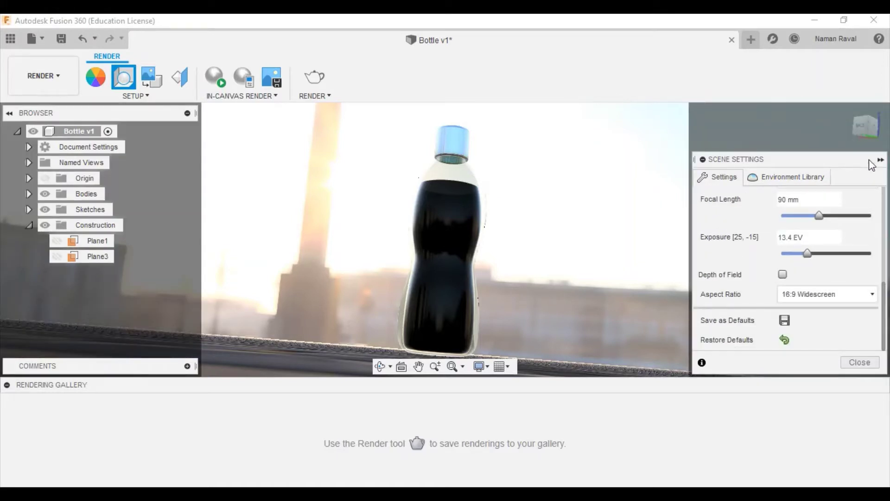
# - Close scene settings and zoom in on a straight-on view of the bottle
pyautogui.click(858, 362)
pyautogui.click(869, 133)
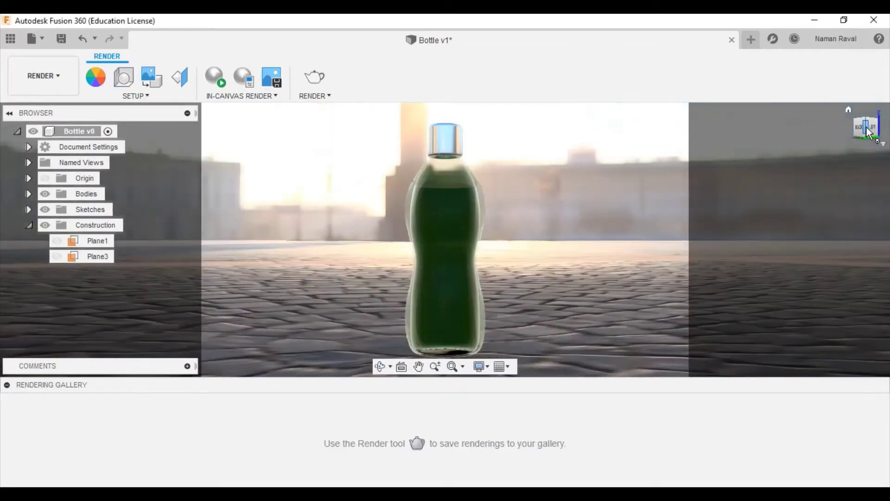
pyautogui.click(869, 129)
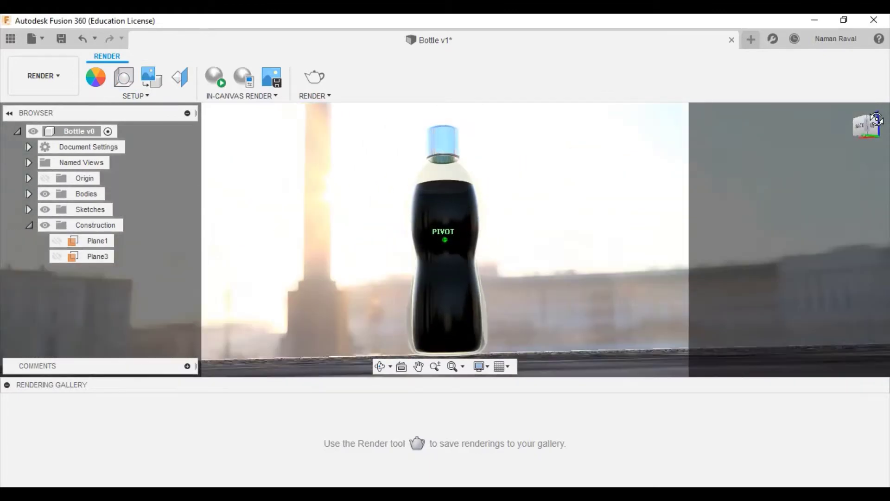
pyautogui.scroll(3, 297, 187)
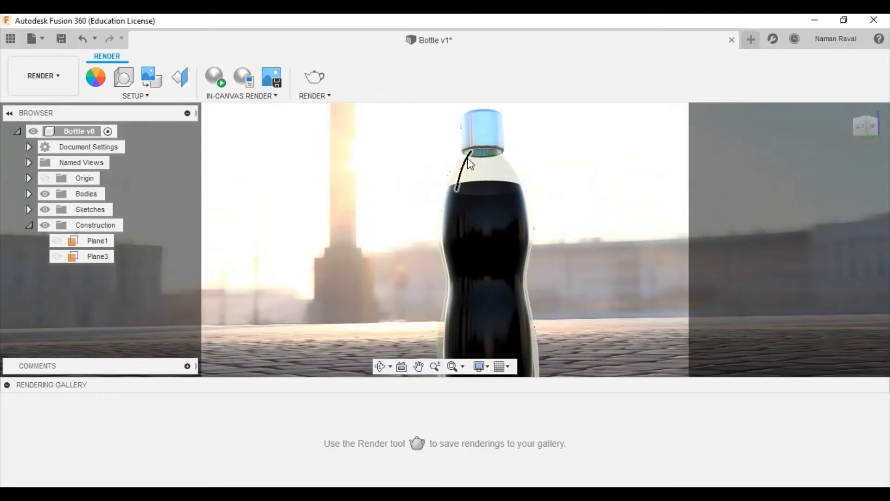
# - Start a Final-quality cloud render at the 8.5x11" 300PPI print size
pyautogui.click(314, 77)
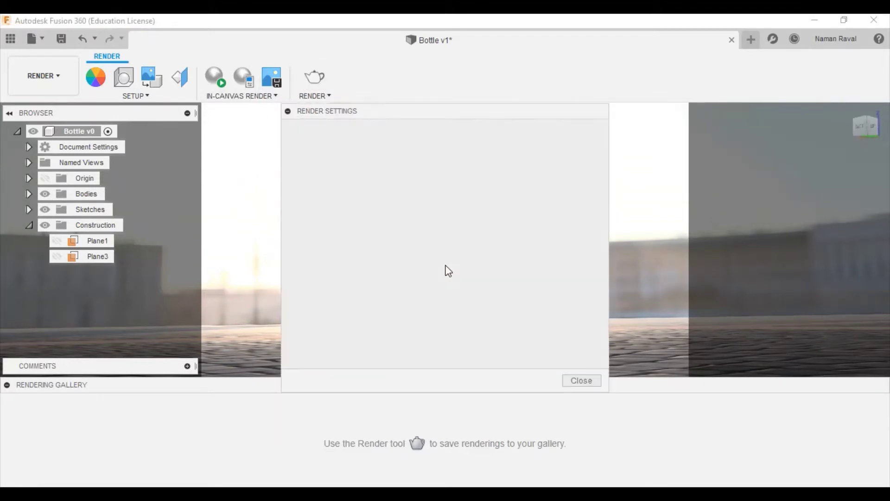
pyautogui.click(388, 139)
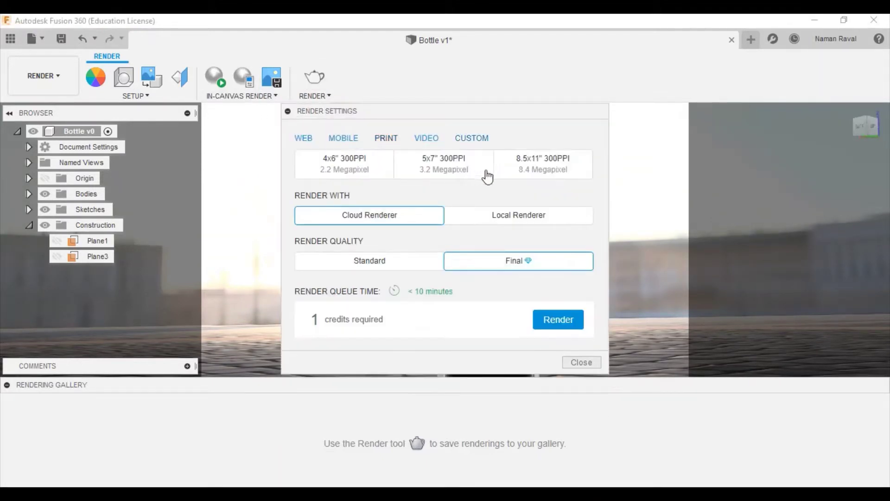
pyautogui.click(509, 179)
pyautogui.click(562, 319)
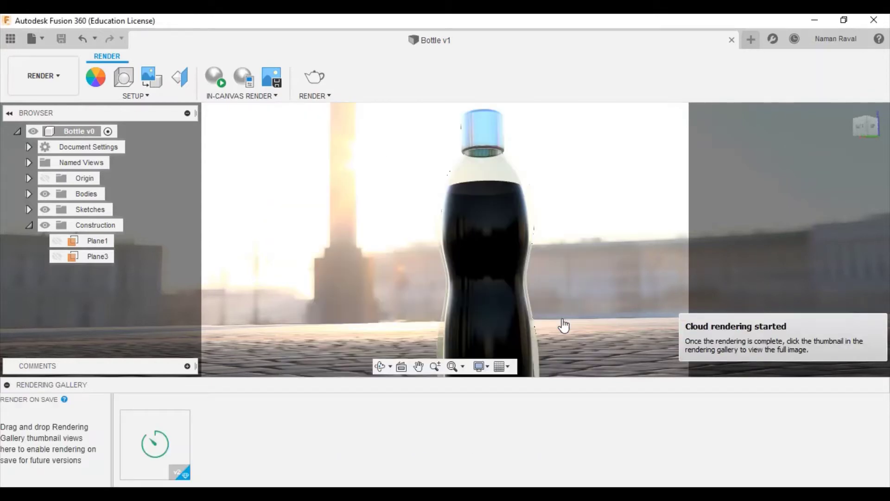
# - Orbit the view to an upright front angle showing the ground behind
pyautogui.moveTo(869, 136); pyautogui.dragTo(863, 128)
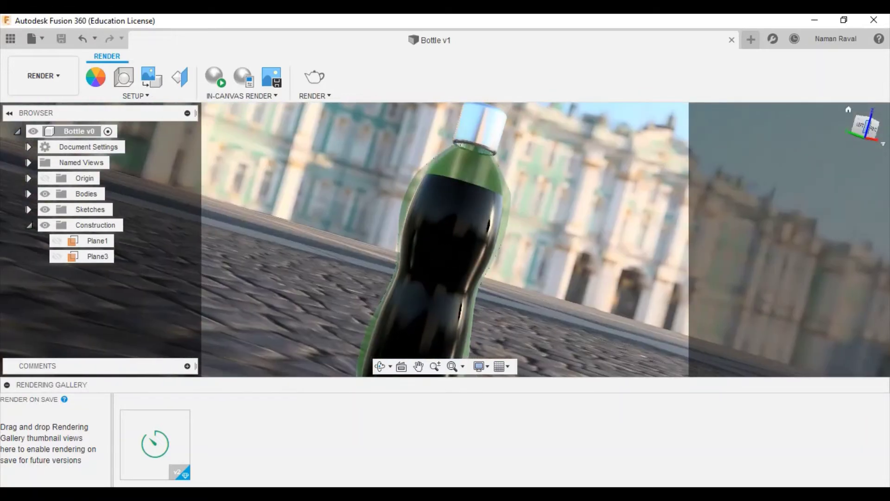
pyautogui.click(848, 110)
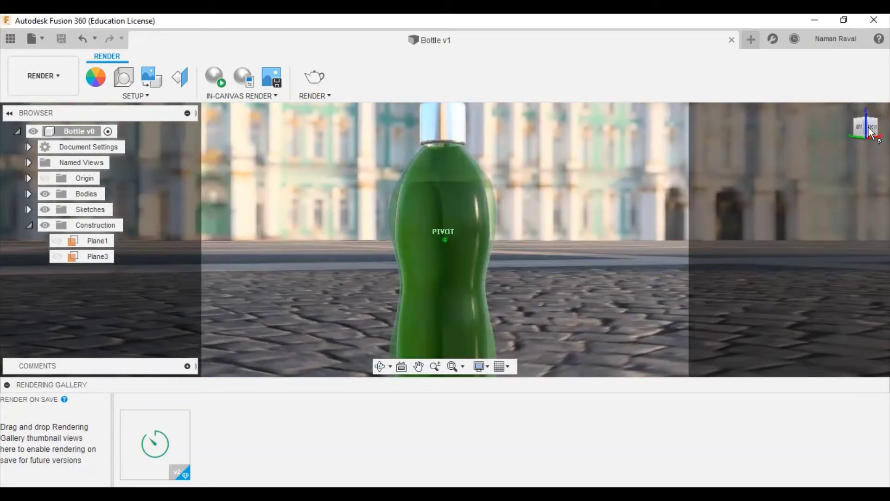
pyautogui.keyDown('shift'); pyautogui.moveTo(441, 229); pyautogui.dragTo(568, 190, button='middle'); pyautogui.keyUp('shift')
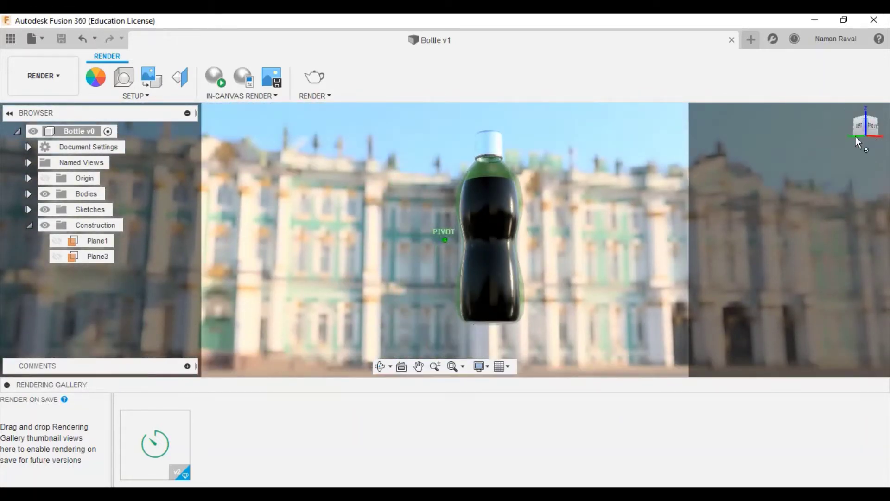
pyautogui.moveTo(865, 124)
pyautogui.mouseDown()
pyautogui.moveTo(852, 131)
pyautogui.moveTo(867, 127)
pyautogui.mouseUp()
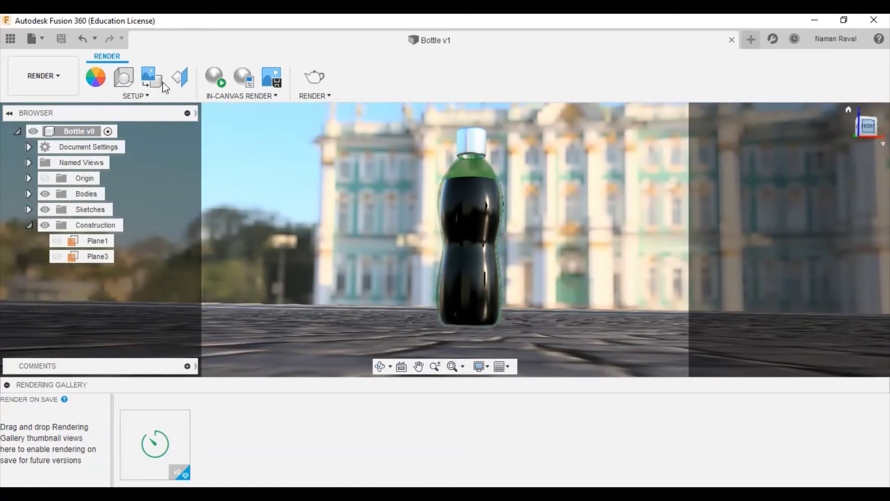
# - Apply the Dry lake bed environment and close scene settings
pyautogui.click(124, 77)
pyautogui.click(787, 177)
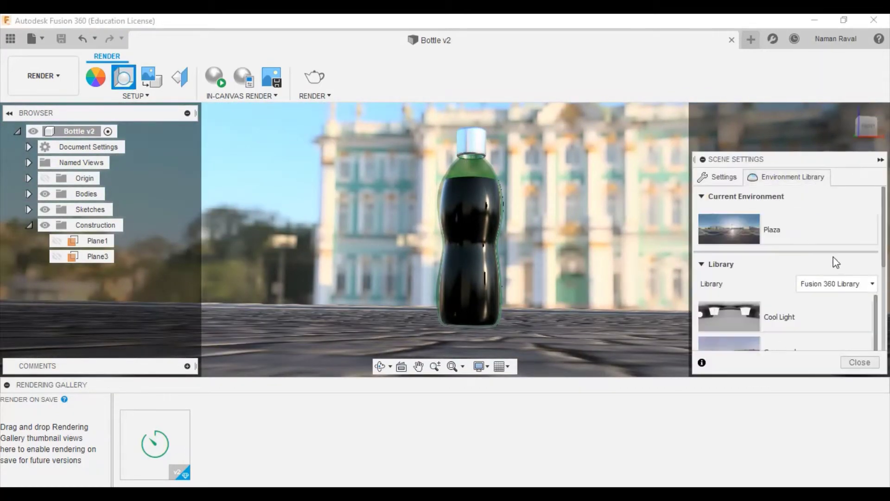
pyautogui.moveTo(880, 242); pyautogui.dragTo(878, 304)
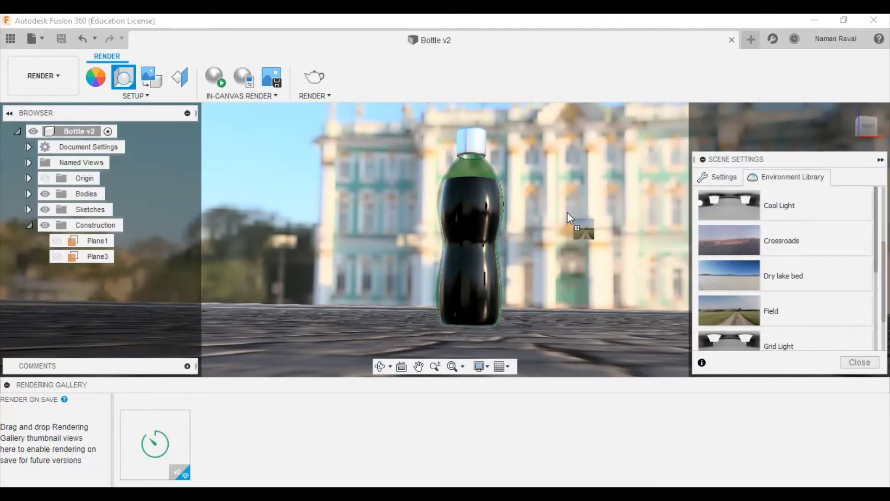
pyautogui.moveTo(566, 213)
pyautogui.mouseDown()
pyautogui.moveTo(714, 285)
pyautogui.moveTo(589, 277)
pyautogui.mouseUp()
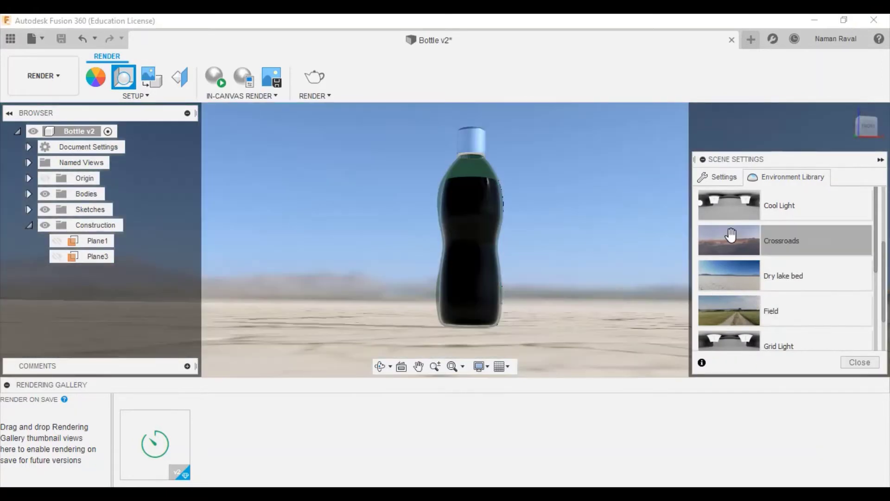
pyautogui.click(726, 178)
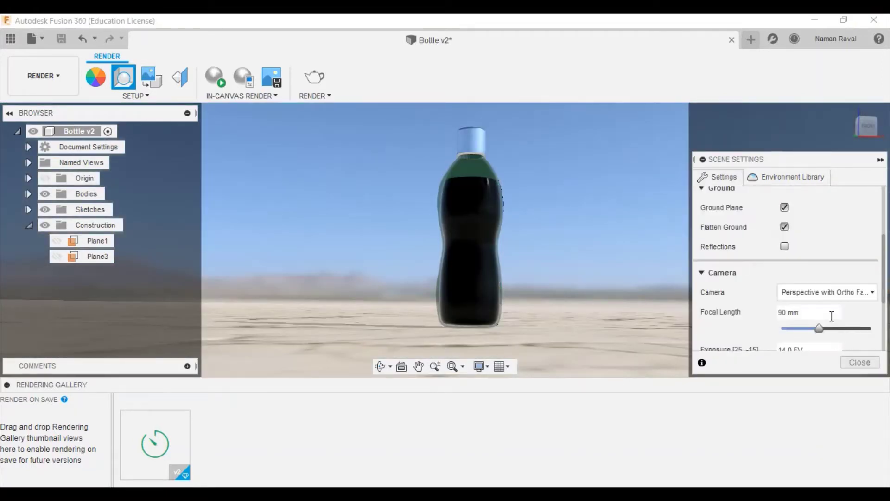
pyautogui.click(860, 363)
# - Orbit the camera to frame the bottle against the horizon
pyautogui.click(880, 133)
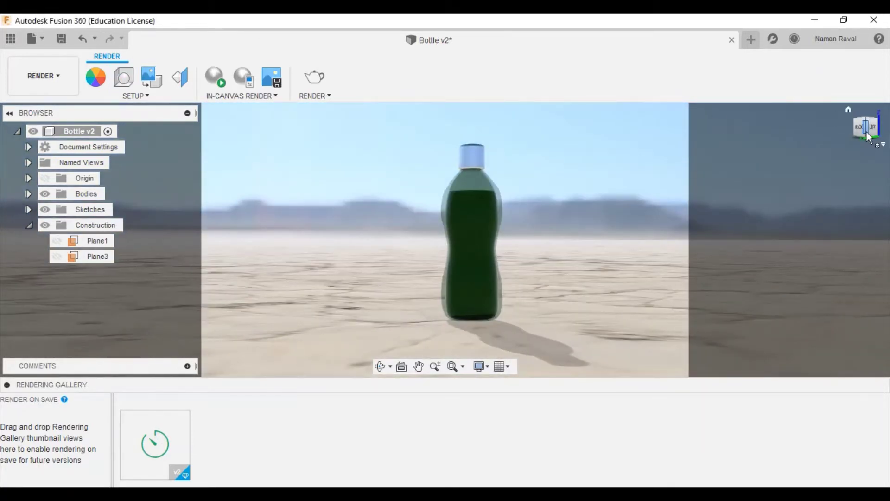
pyautogui.click(868, 137)
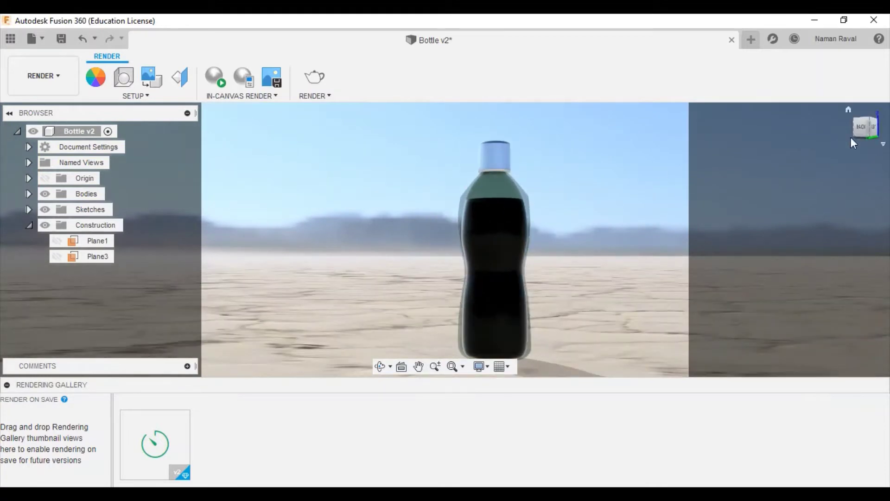
pyautogui.moveTo(861, 125); pyautogui.dragTo(865, 126)
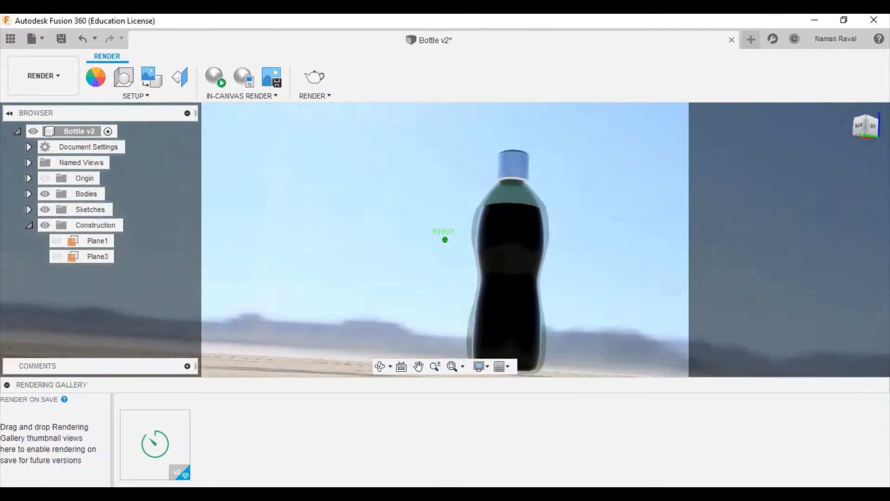
pyautogui.click(863, 128)
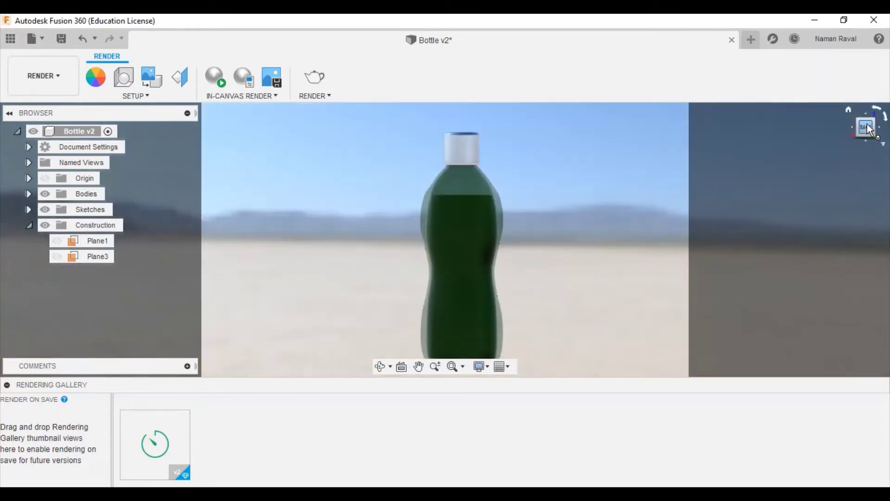
pyautogui.moveTo(868, 130); pyautogui.dragTo(866, 126)
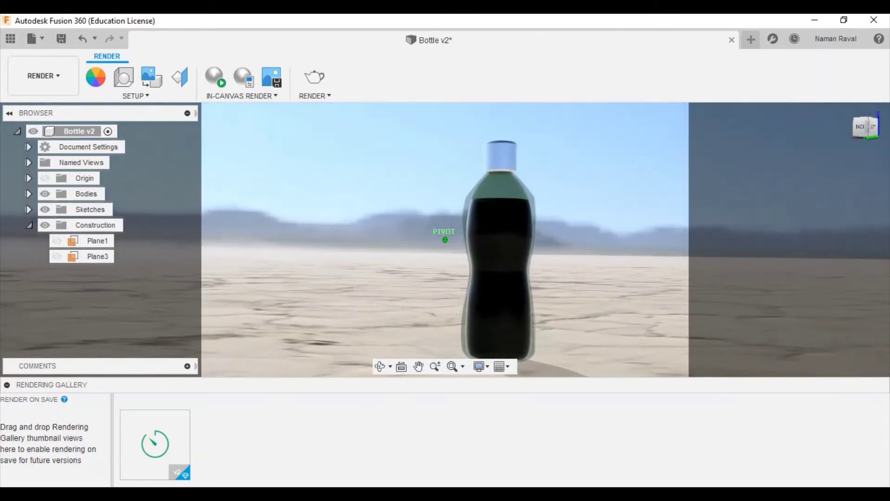
pyautogui.moveTo(866, 126); pyautogui.dragTo(857, 130)
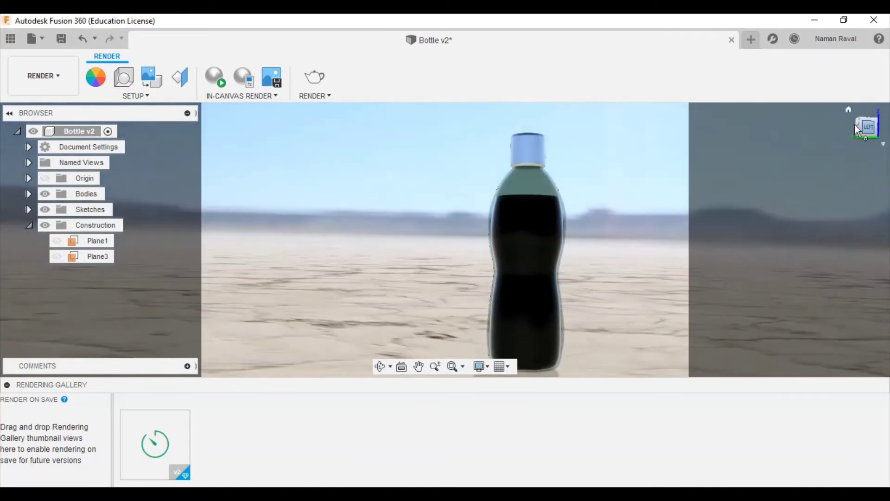
# - Start a second cloud render and switch back to the Design workspace
pyautogui.click(313, 77)
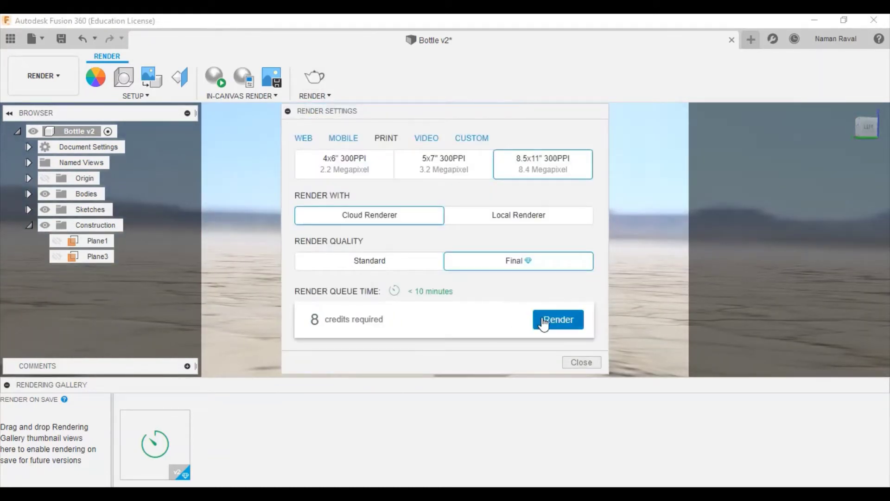
pyautogui.click(553, 338)
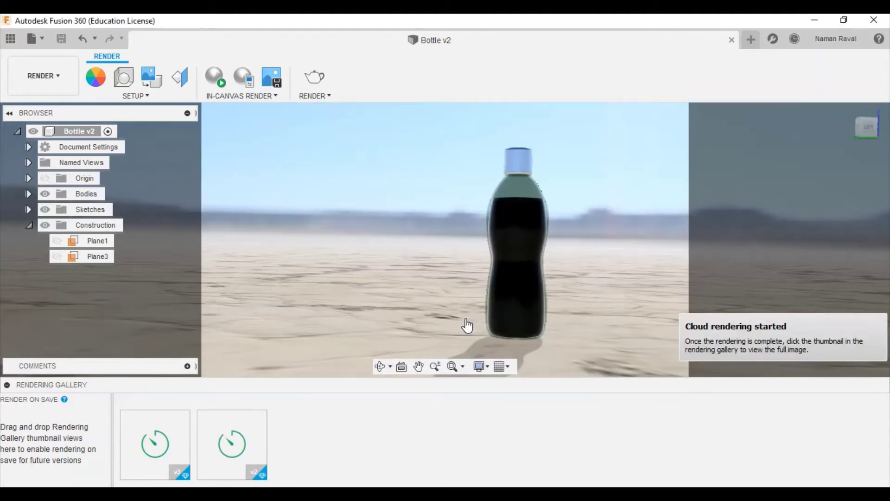
pyautogui.click(42, 76)
pyautogui.click(32, 108)
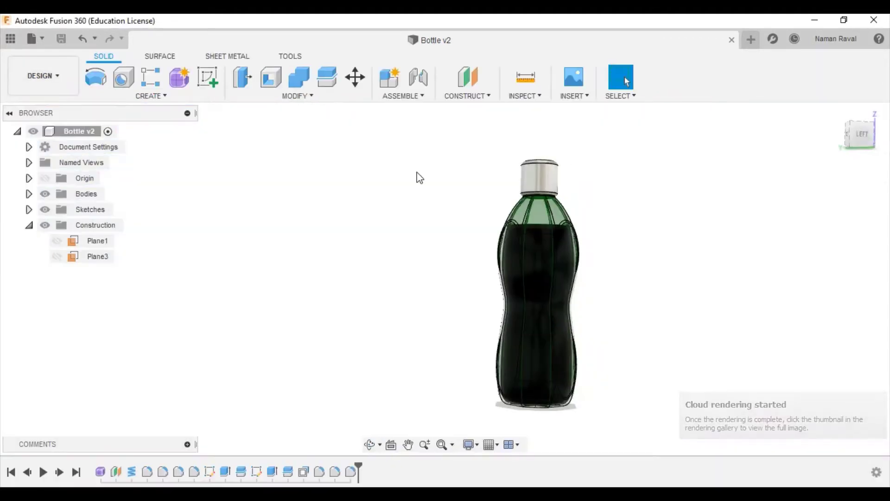
# - Create components from the Bottle, Lead and Water bodies
pyautogui.click(28, 194)
pyautogui.click(93, 209)
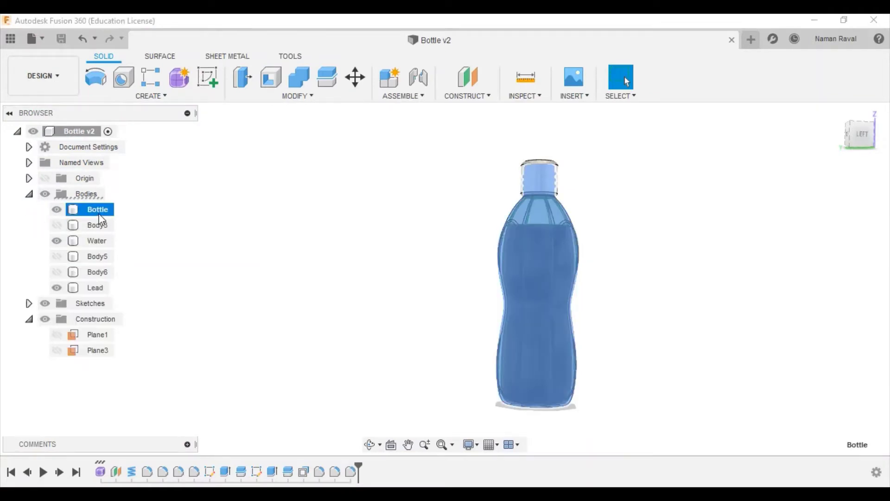
pyautogui.rightClick(93, 210)
pyautogui.click(162, 54)
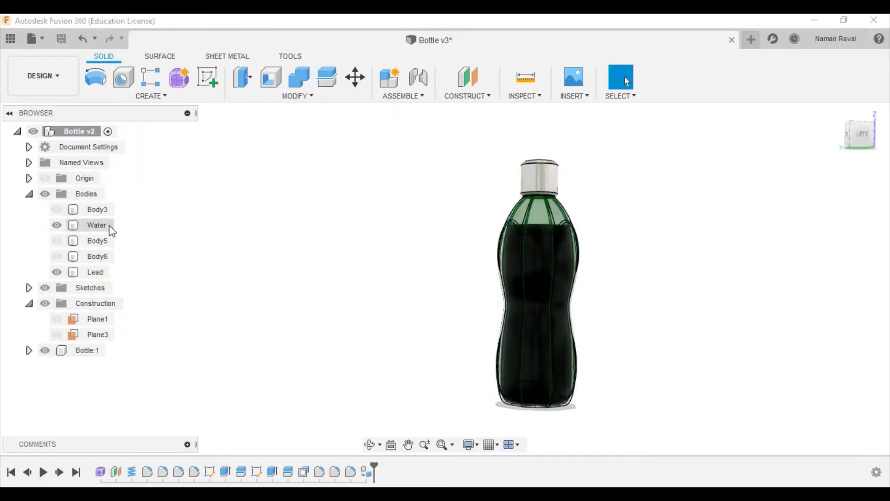
pyautogui.click(96, 270)
pyautogui.rightClick(96, 270)
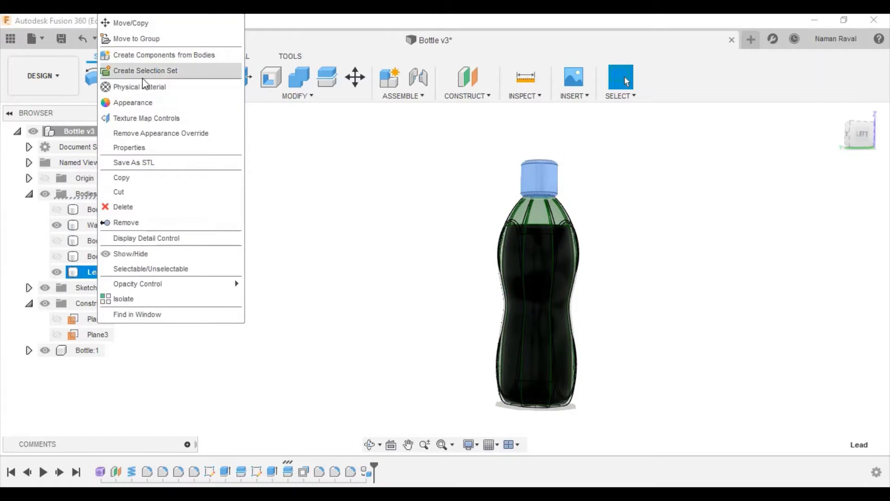
pyautogui.click(149, 55)
pyautogui.click(82, 224)
pyautogui.rightClick(81, 225)
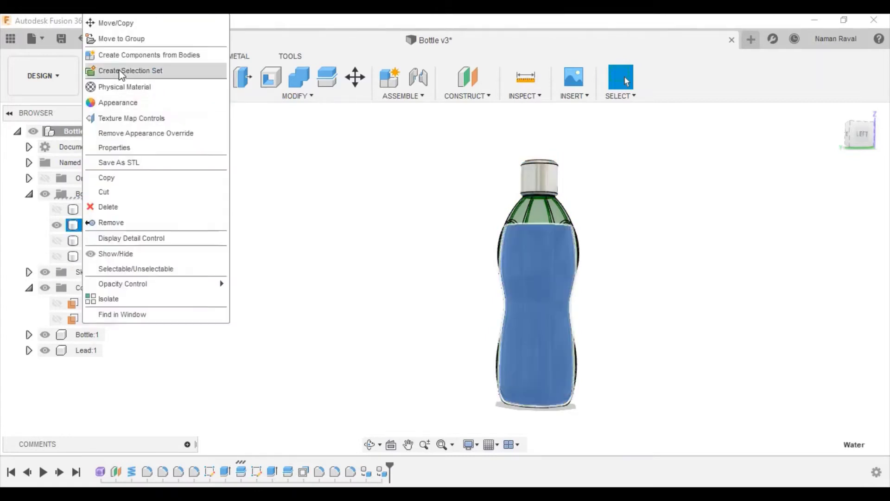
pyautogui.click(121, 55)
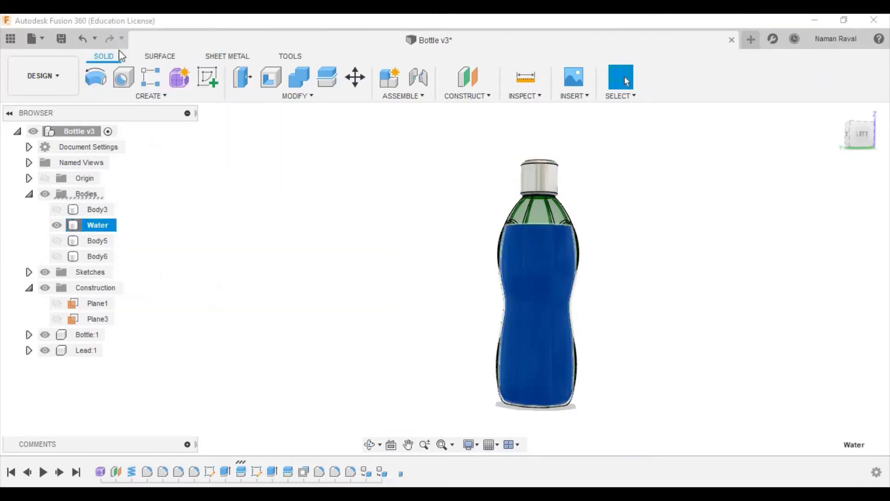
# - Lock Water:1 and Bottle:1 together in a rigid group
pyautogui.click(404, 96)
pyautogui.click(402, 174)
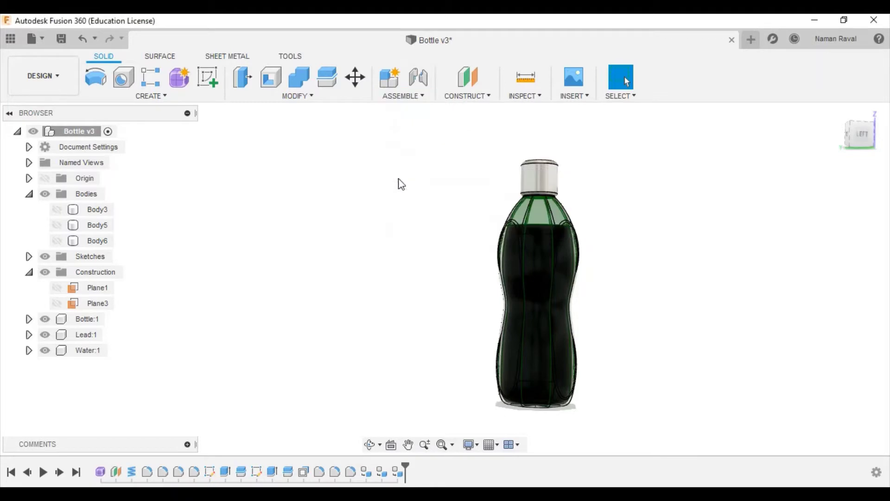
pyautogui.click(95, 350)
pyautogui.click(89, 318)
pyautogui.click(727, 187)
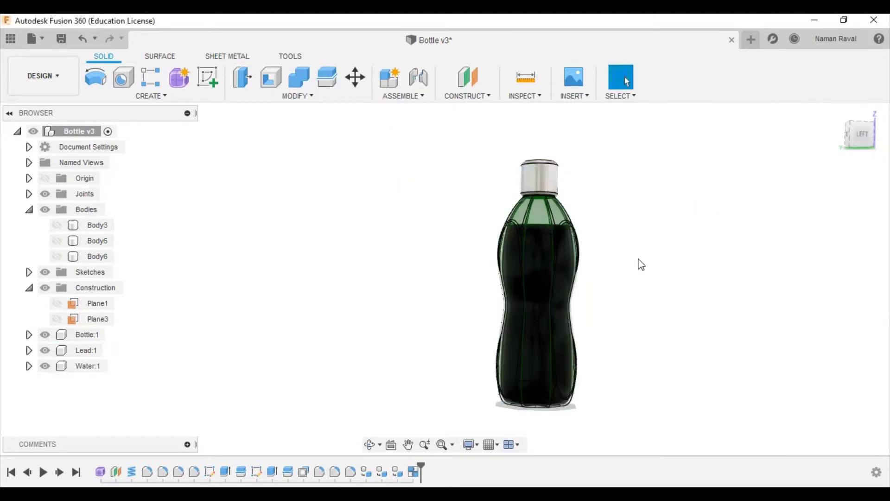
# - Pull the cap up off the bottle and view the neck from the side
pyautogui.moveTo(553, 273); pyautogui.dragTo(414, 268)
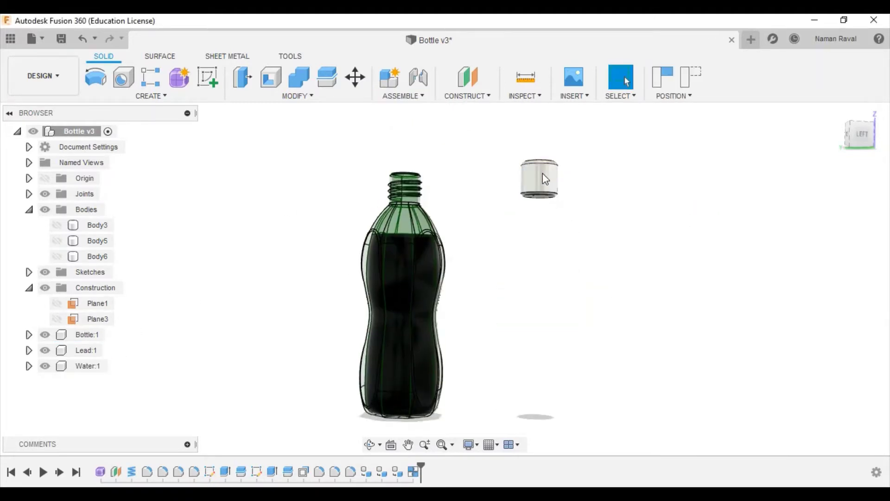
pyautogui.keyDown('shift'); pyautogui.moveTo(436, 135); pyautogui.dragTo(386, 162, button='middle'); pyautogui.keyUp('shift')
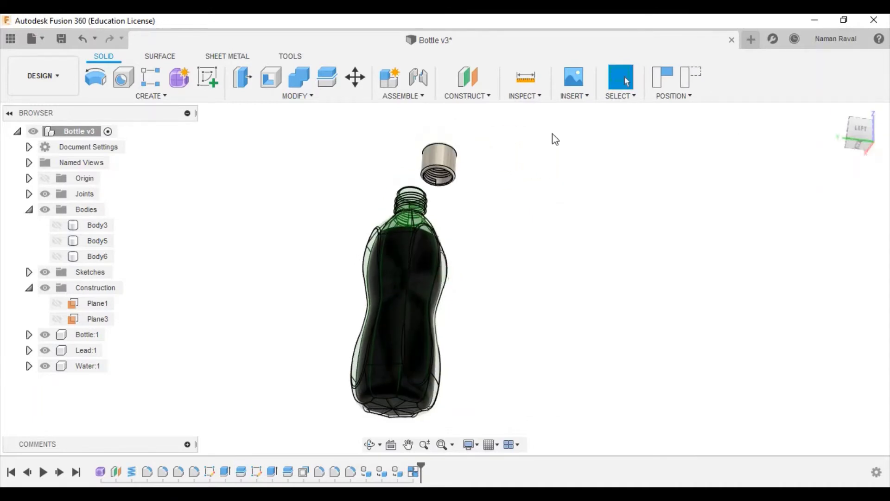
pyautogui.scroll(5, 343, 182)
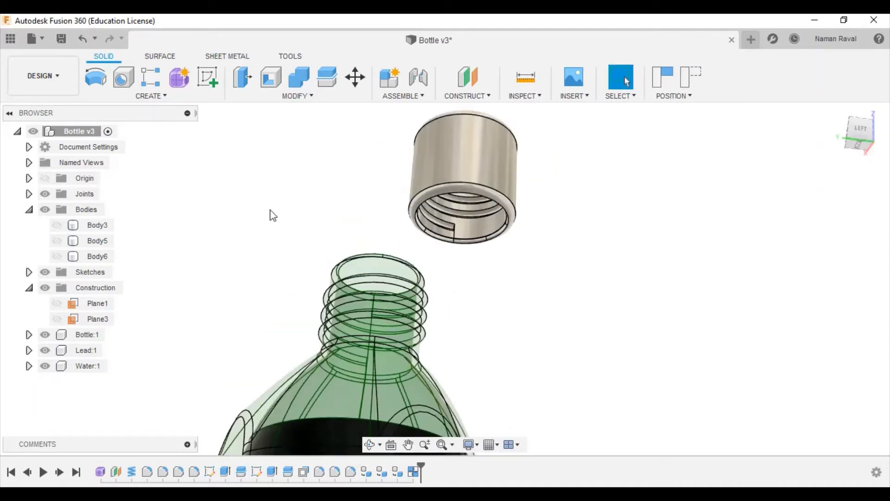
pyautogui.click(859, 135)
pyautogui.scroll(-2, 661, 218)
pyautogui.scroll(-2, 603, 213)
pyautogui.scroll(-2, 628, 247)
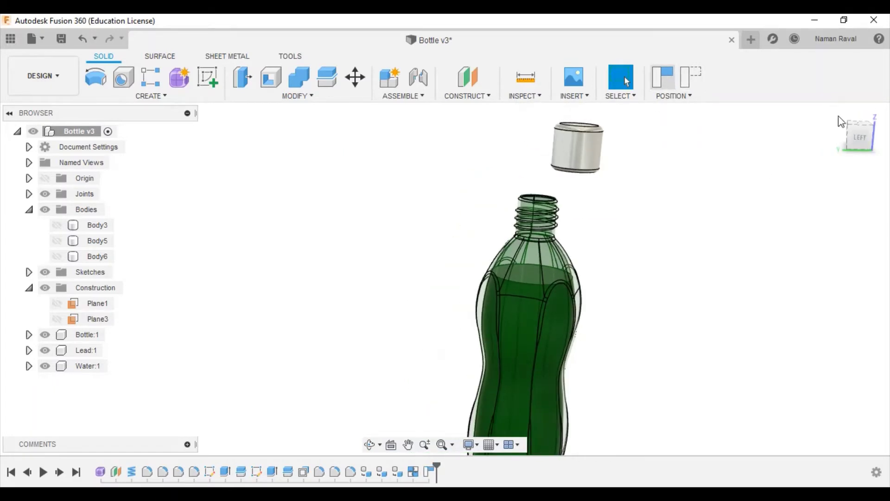
# - Collapse the Bodies and Construction groups and turn to a front-right view
pyautogui.moveTo(859, 135)
pyautogui.click(29, 210)
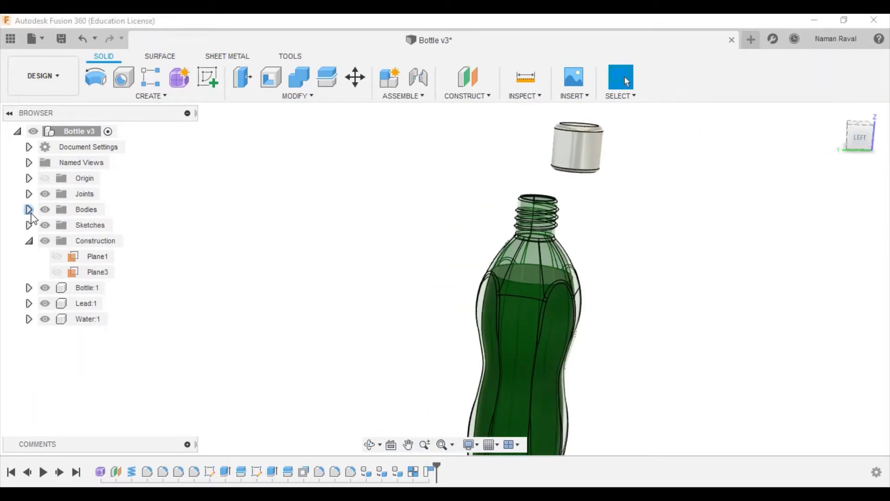
pyautogui.click(29, 241)
pyautogui.click(839, 123)
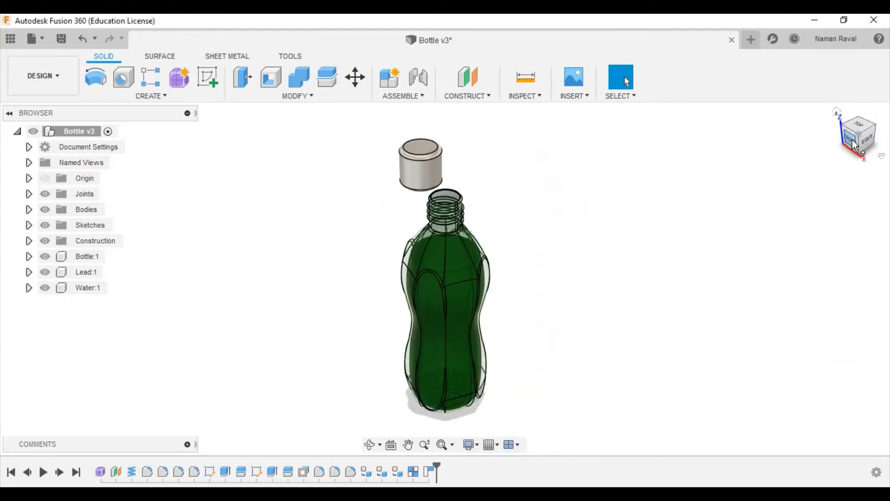
# - Start a joint and pick the Bottle:1 neck rim as the first snap point
pyautogui.click(421, 96)
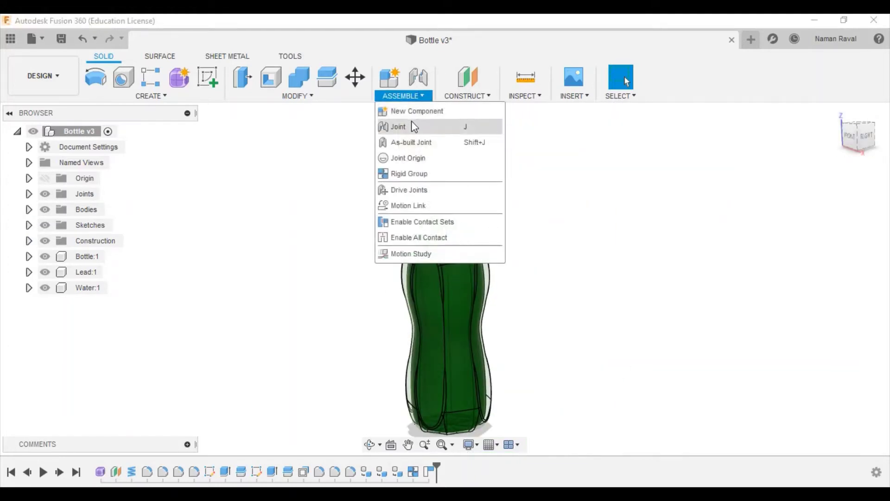
pyautogui.click(411, 124)
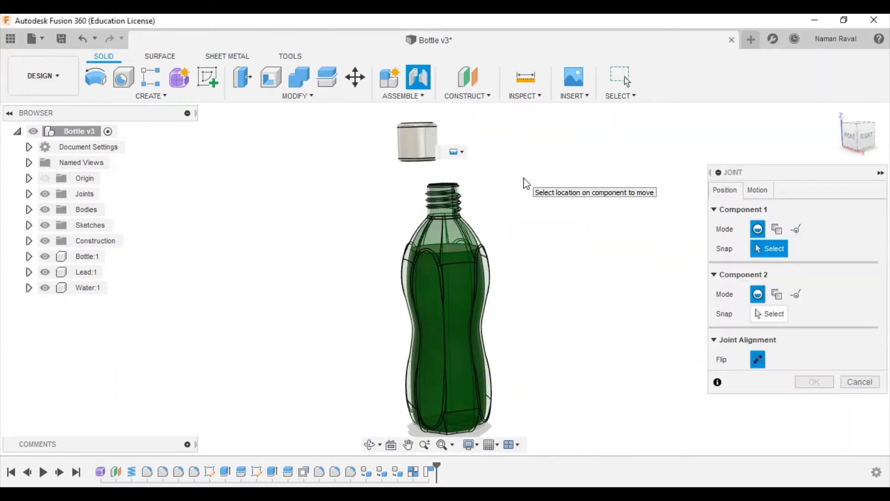
pyautogui.scroll(2, 383, 166)
pyautogui.scroll(3, 363, 159)
pyautogui.scroll(3, 363, 159)
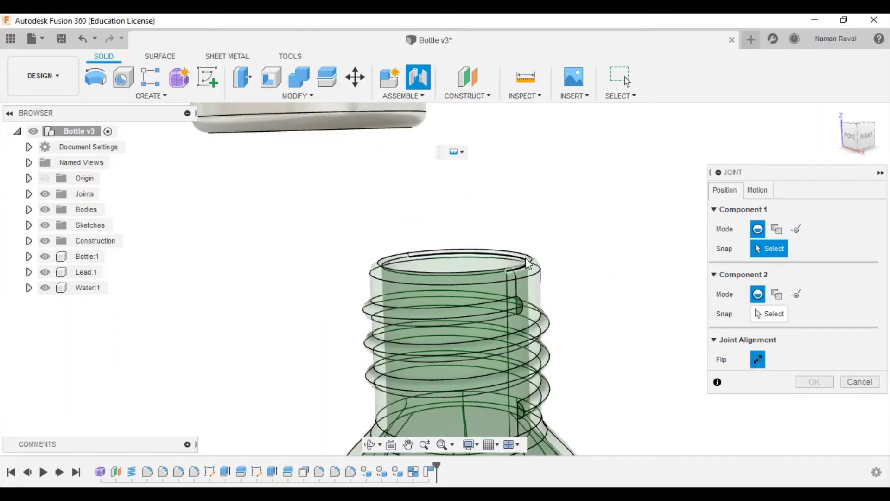
pyautogui.click(506, 282)
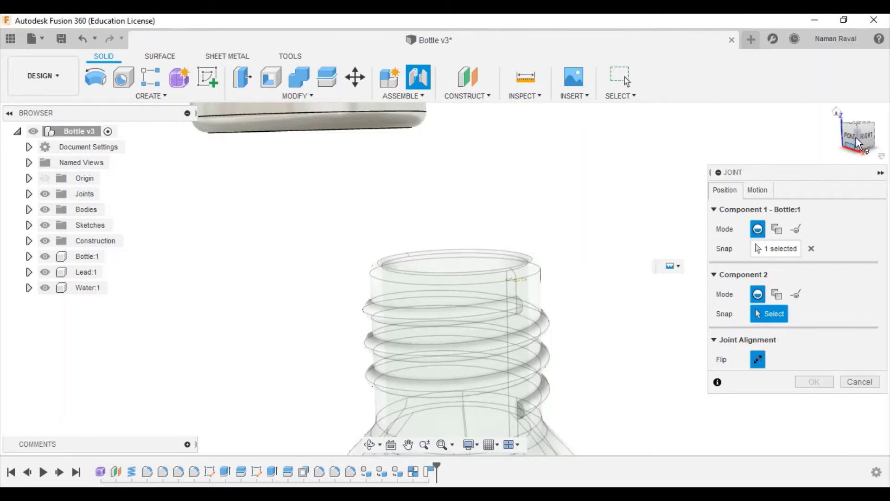
pyautogui.click(857, 153)
pyautogui.click(811, 248)
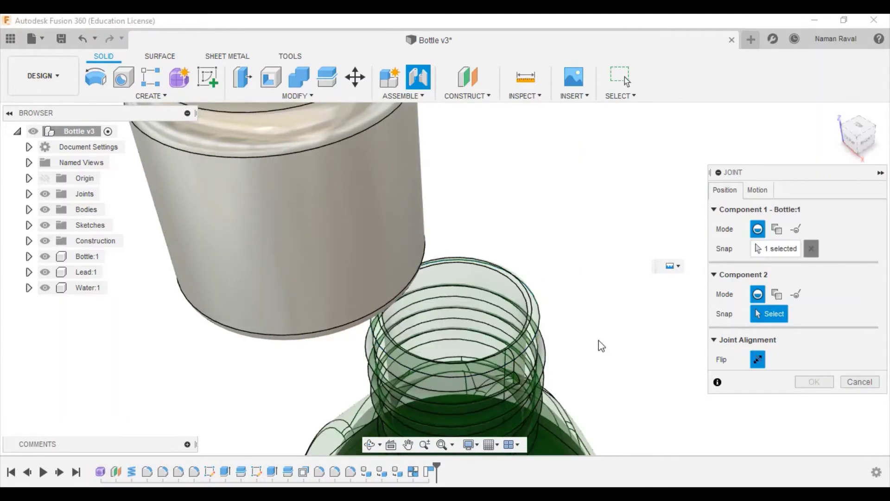
pyautogui.click(522, 337)
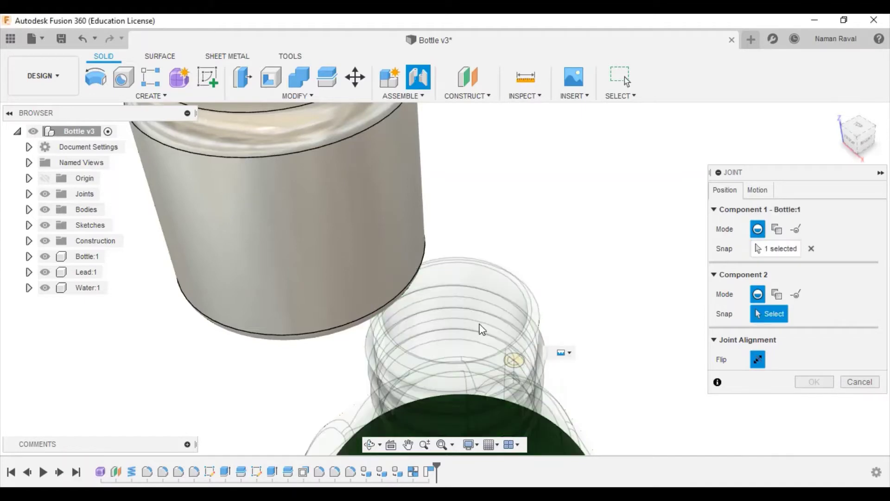
# - Snap the Lead:1 cap as the second point, offset 0.50 in along X
pyautogui.click(359, 136)
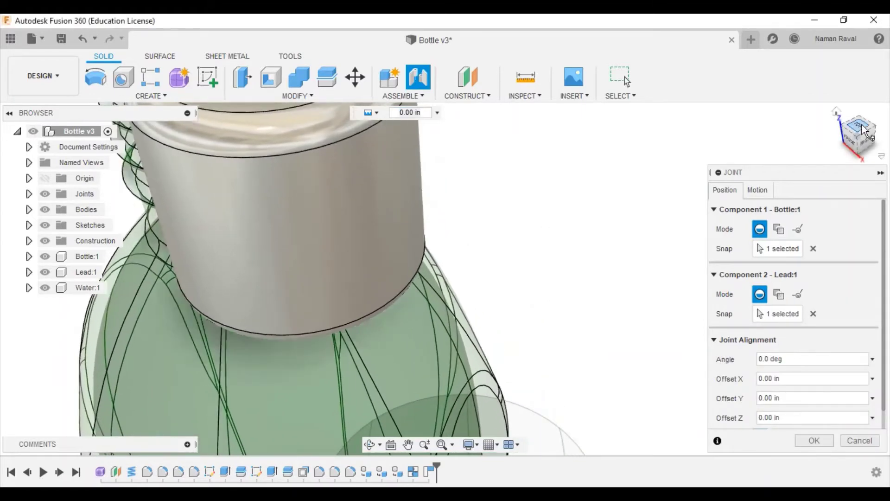
pyautogui.click(856, 129)
pyautogui.moveTo(272, 348); pyautogui.dragTo(272, 426)
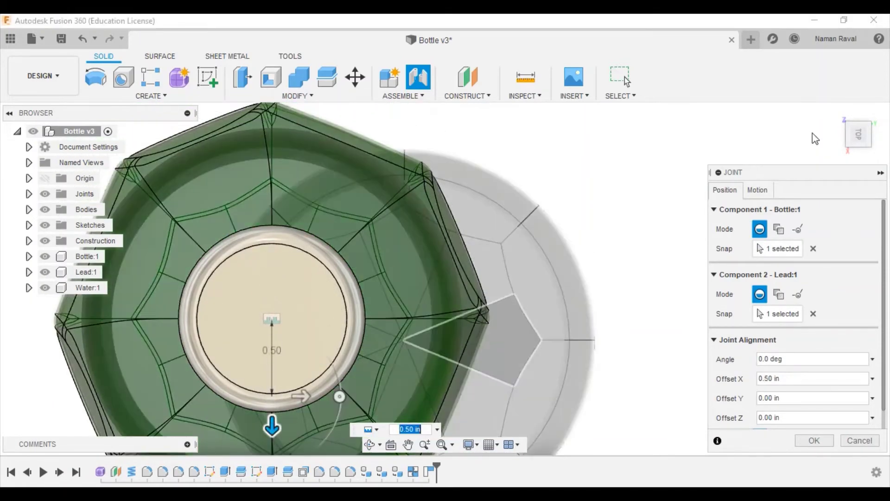
pyautogui.moveTo(843, 116); pyautogui.dragTo(201, 318)
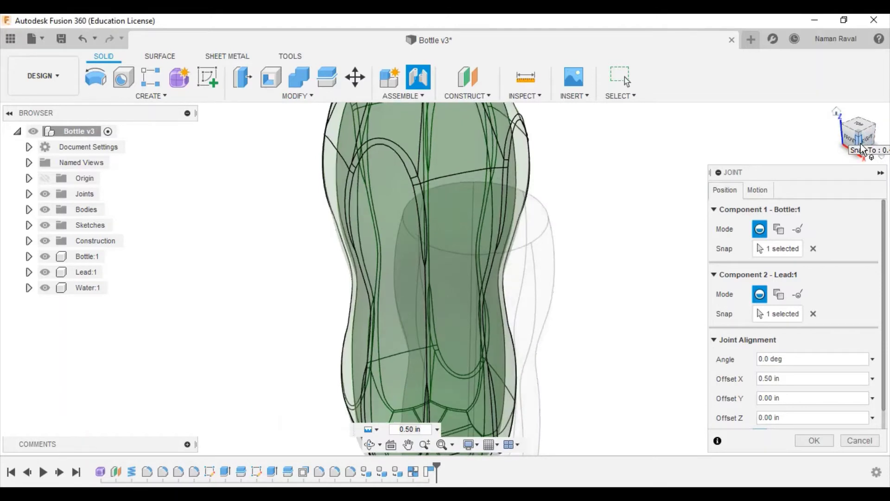
pyautogui.scroll(-5, 201, 318)
pyautogui.scroll(5, 258, 131)
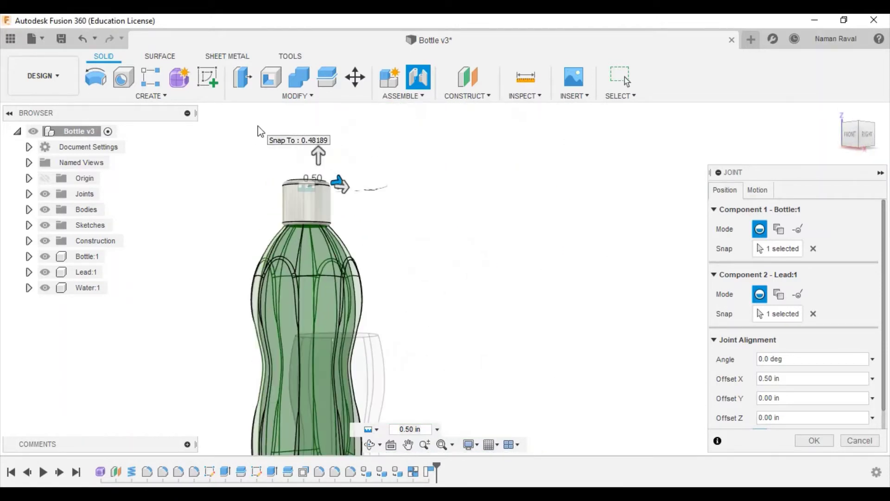
# - Set the joint motion to Cylindrical, preview it, and confirm the joint
pyautogui.click(757, 189)
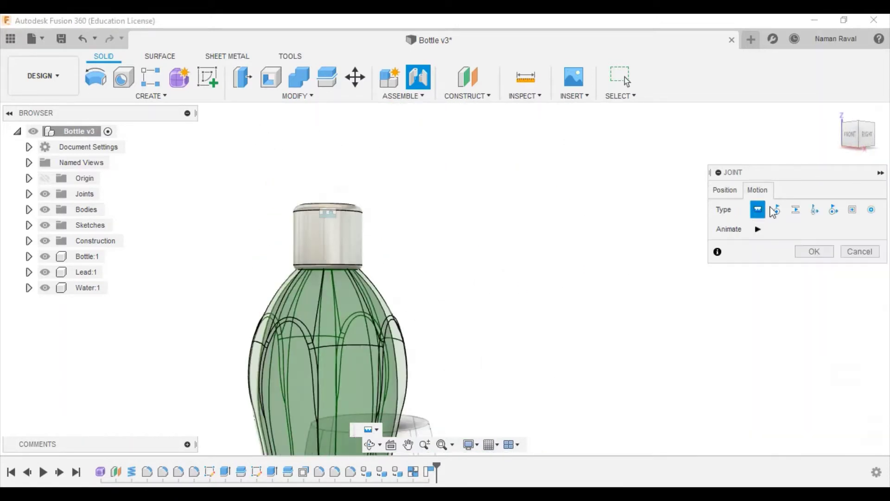
pyautogui.click(812, 210)
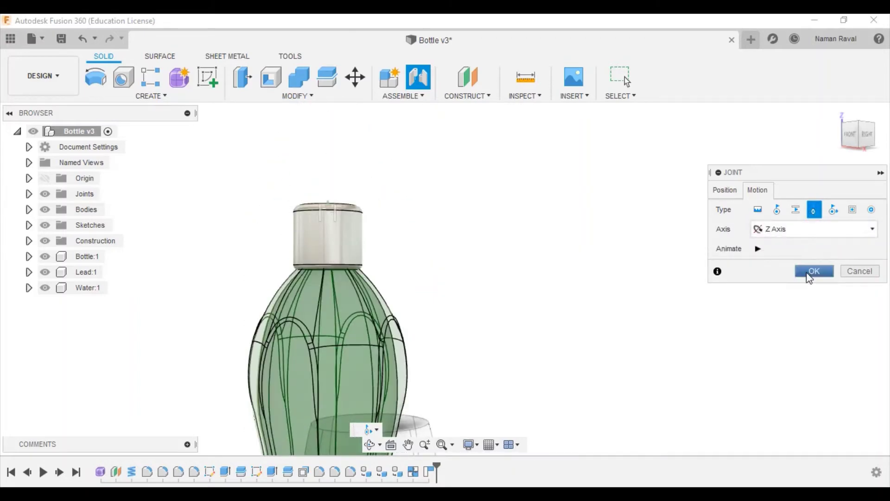
pyautogui.click(757, 248)
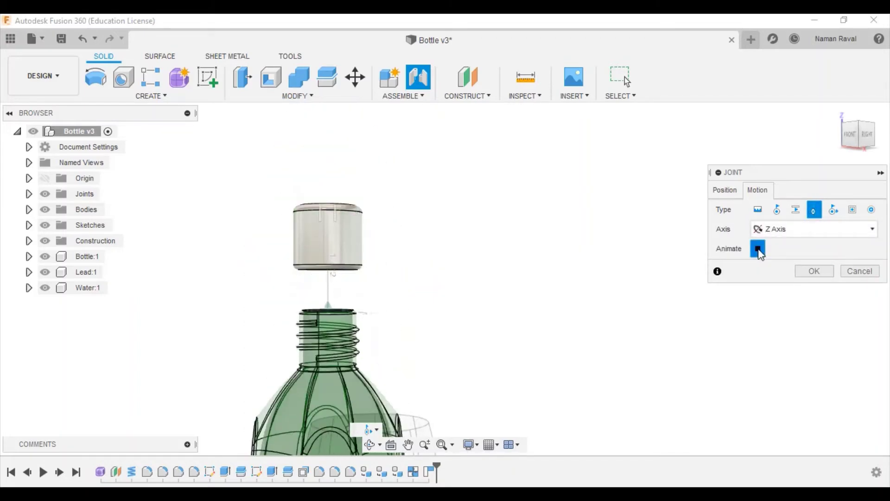
pyautogui.click(810, 273)
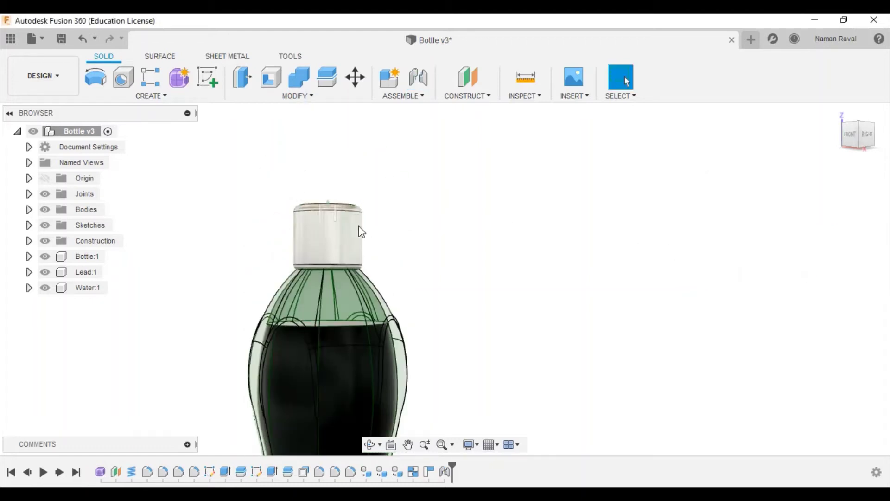
# - Ground Bottle:1, drag the cap along the neck to test it, and expand Joints
pyautogui.rightClick(88, 258)
pyautogui.click(118, 38)
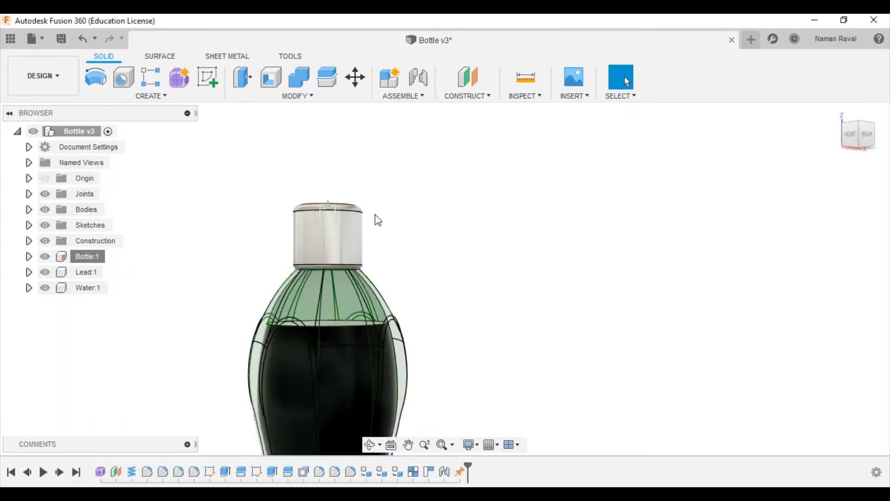
pyautogui.moveTo(352, 202); pyautogui.dragTo(512, 164)
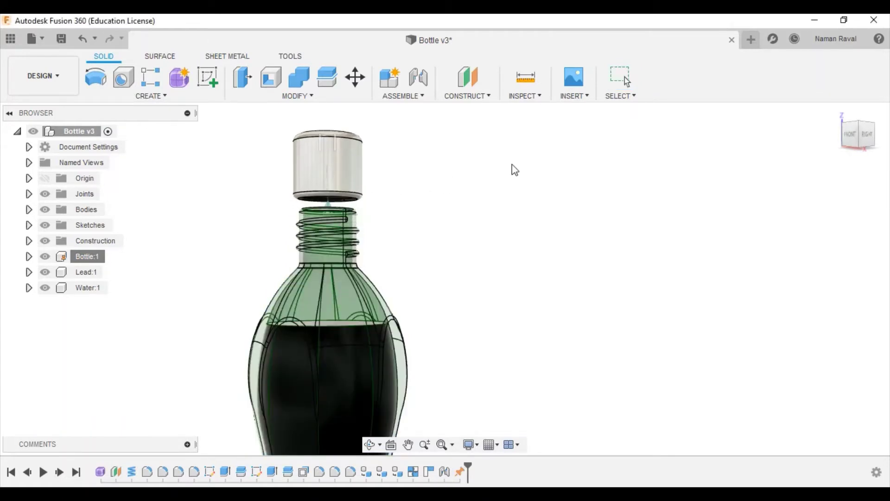
pyautogui.moveTo(858, 135)
pyautogui.mouseDown()
pyautogui.moveTo(859, 120)
pyautogui.moveTo(252, 171)
pyautogui.mouseUp()
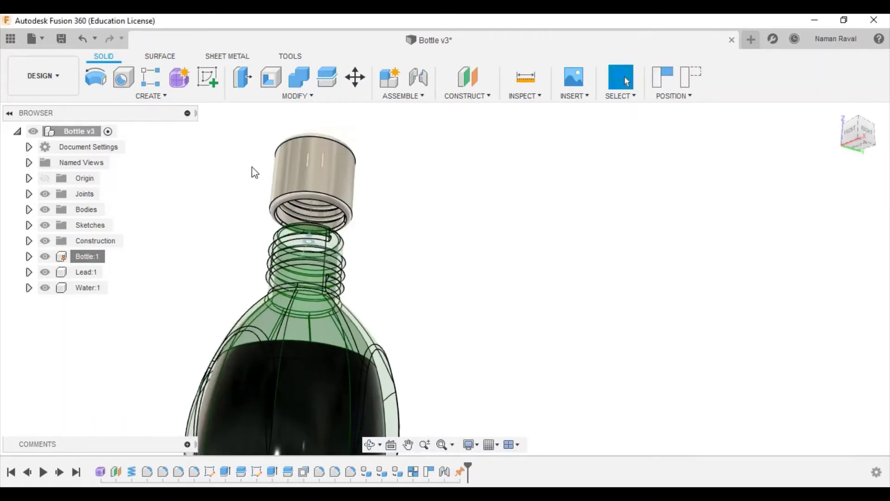
pyautogui.scroll(3, 300, 165)
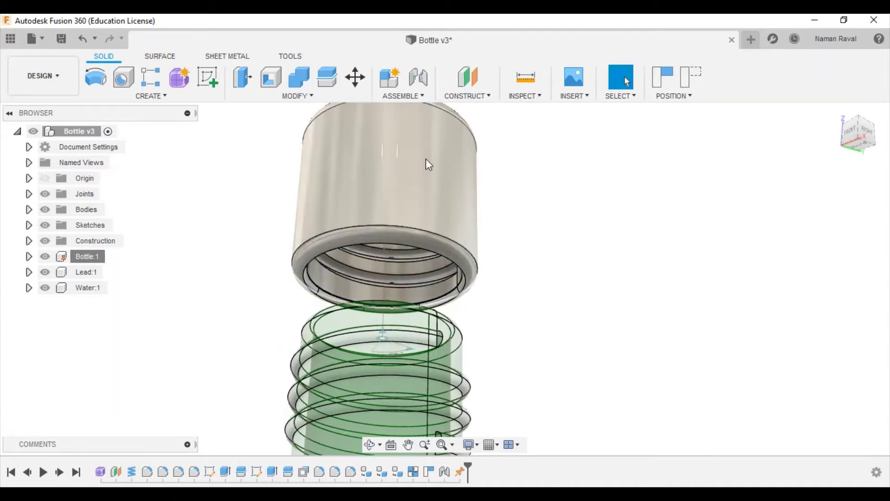
pyautogui.moveTo(423, 159)
pyautogui.mouseDown()
pyautogui.moveTo(417, 224)
pyautogui.moveTo(383, 248)
pyautogui.moveTo(372, 318)
pyautogui.moveTo(397, 282)
pyautogui.moveTo(304, 284)
pyautogui.moveTo(496, 296)
pyautogui.moveTo(415, 245)
pyautogui.moveTo(465, 179)
pyautogui.moveTo(445, 221)
pyautogui.moveTo(752, 152)
pyautogui.mouseUp()
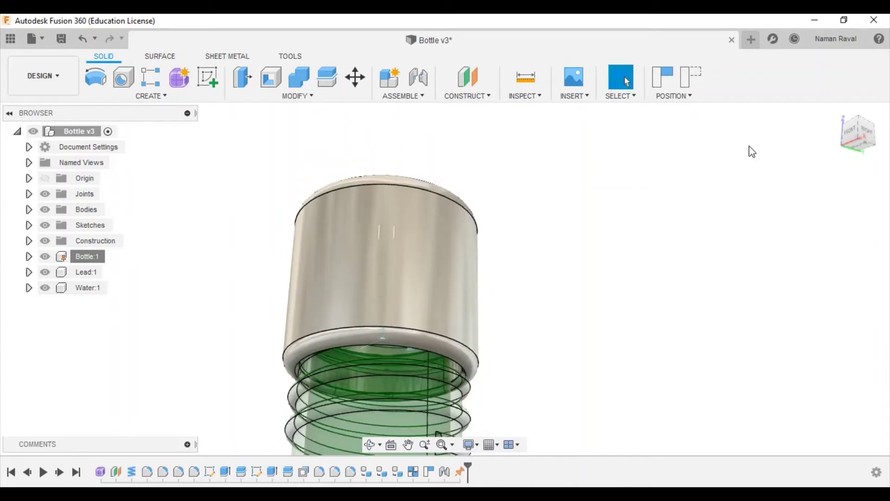
pyautogui.click(836, 113)
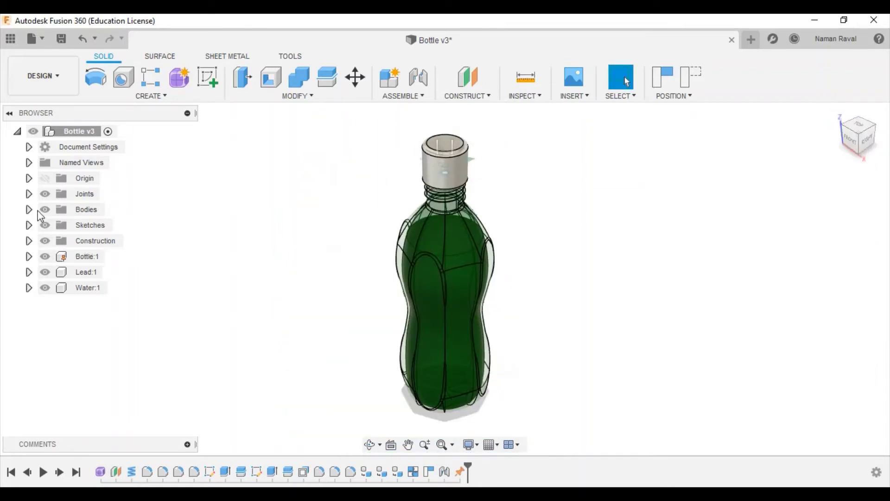
pyautogui.click(29, 193)
# - Limit Cyl2's rotation to 0–1080 deg, animate the preview, and confirm
pyautogui.click(41, 225)
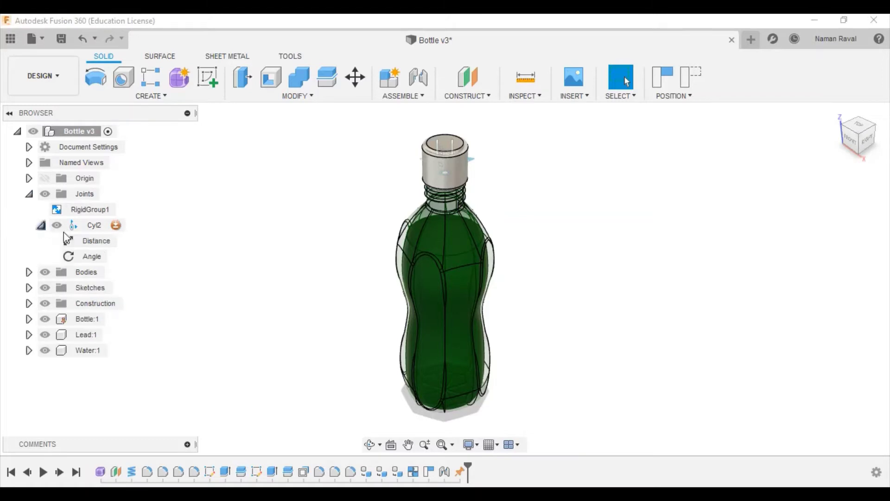
pyautogui.rightClick(101, 232)
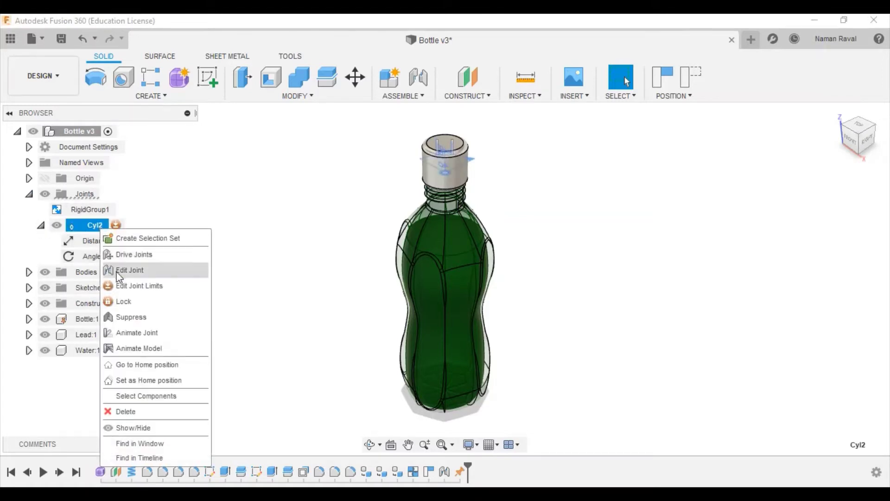
pyautogui.click(119, 288)
pyautogui.click(691, 146)
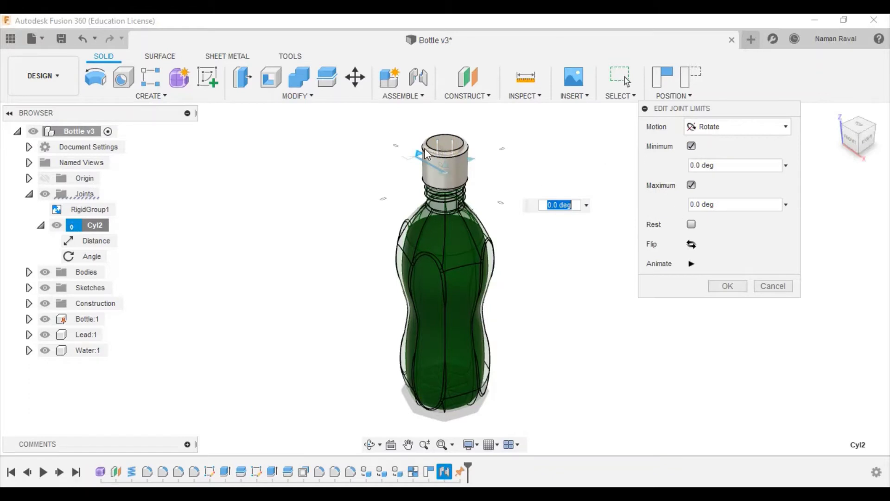
pyautogui.moveTo(418, 152)
pyautogui.mouseDown()
pyautogui.moveTo(438, 159)
pyautogui.moveTo(449, 206)
pyautogui.mouseUp()
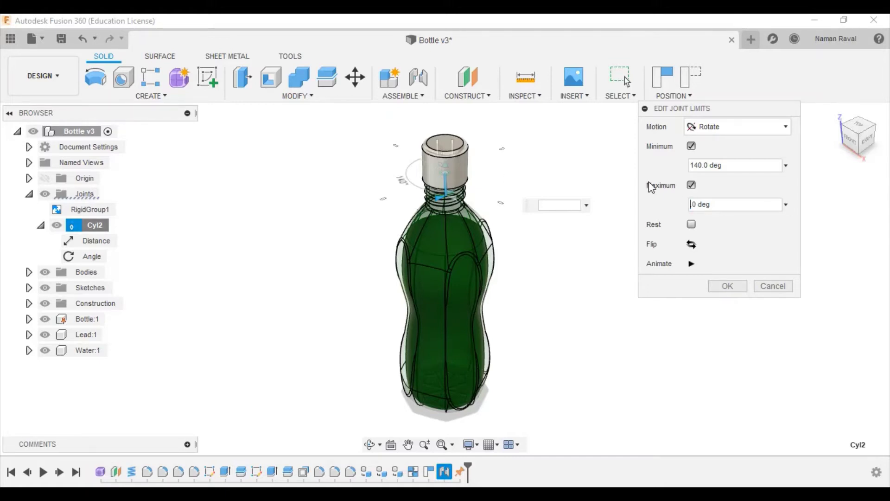
pyautogui.press('BackSpace')
pyautogui.write('080.')
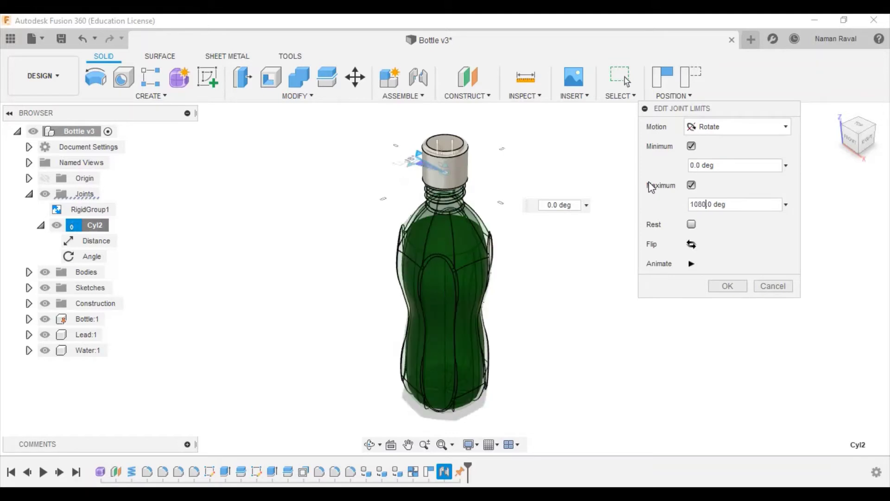
pyautogui.click(691, 264)
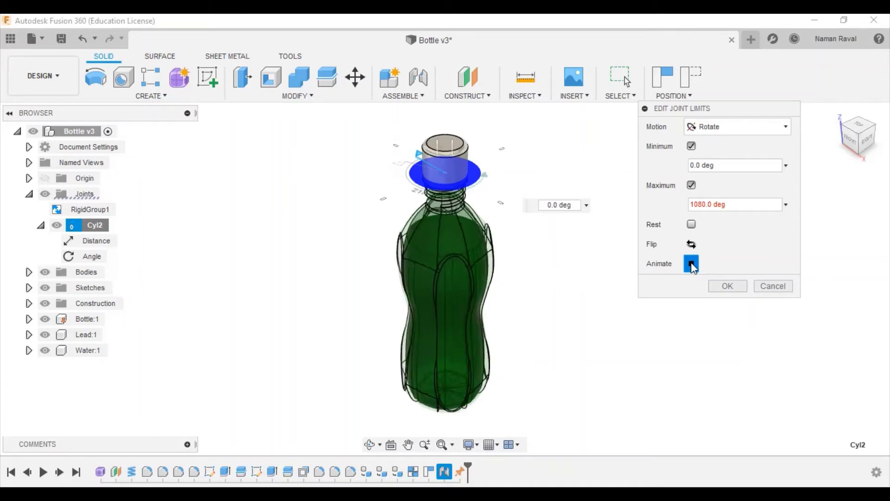
pyautogui.click(726, 285)
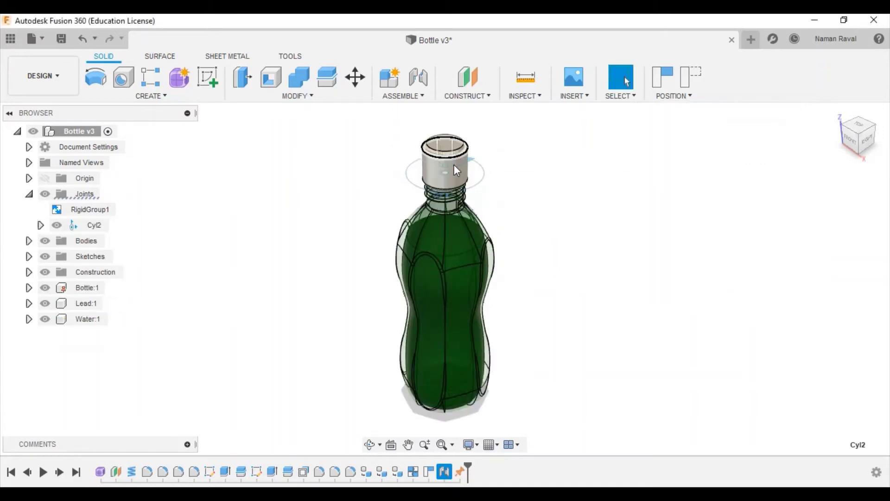
# - Enable minimum and maximum slide limits on Cyl2's Distance motion and preview them
pyautogui.click(41, 225)
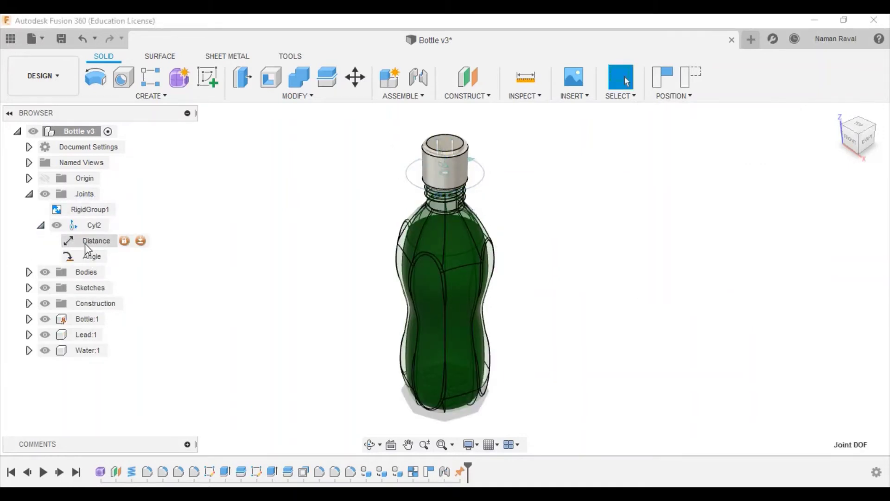
pyautogui.rightClick(84, 244)
pyautogui.click(110, 273)
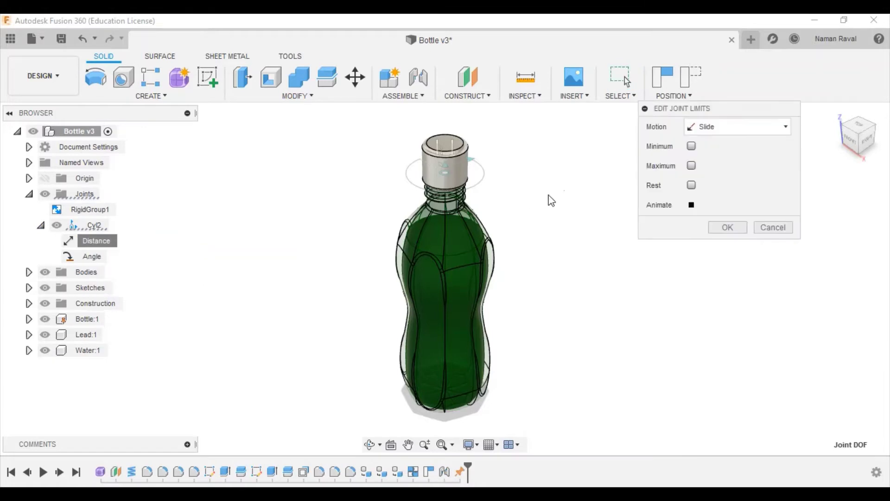
pyautogui.click(691, 146)
pyautogui.moveTo(460, 152); pyautogui.dragTo(466, 204)
pyautogui.click(863, 139)
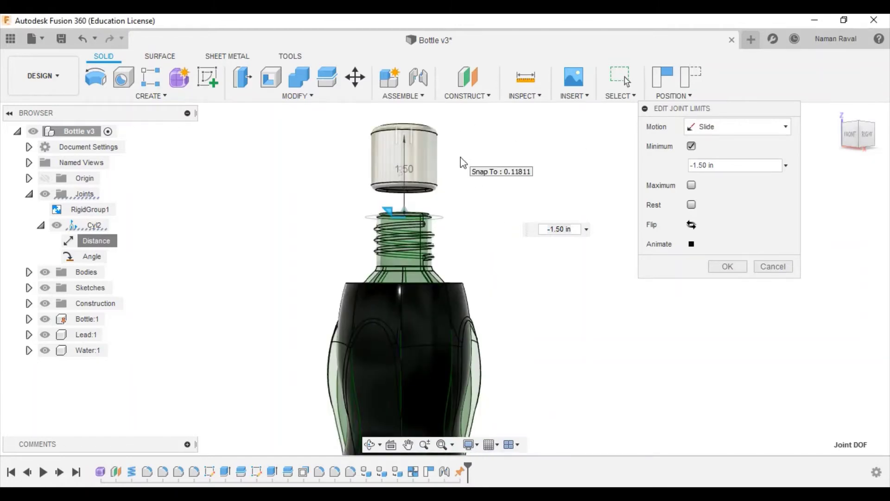
pyautogui.click(691, 185)
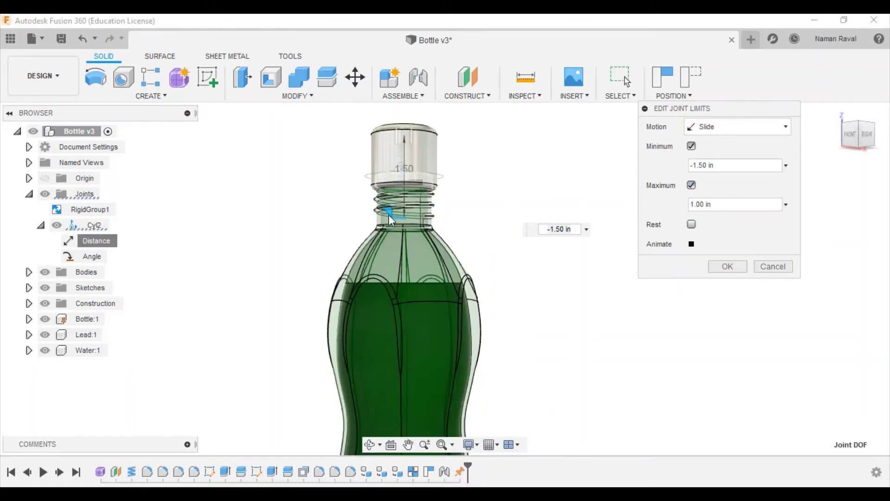
pyautogui.moveTo(392, 211); pyautogui.dragTo(402, 137)
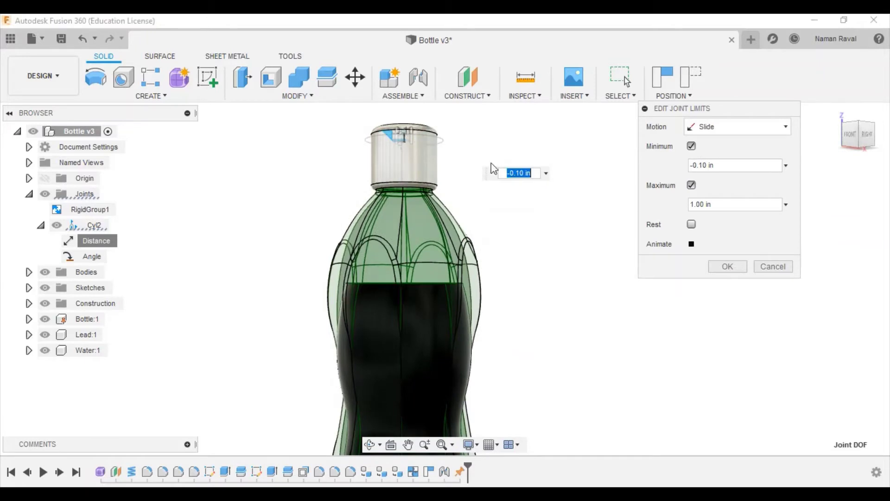
pyautogui.click(696, 246)
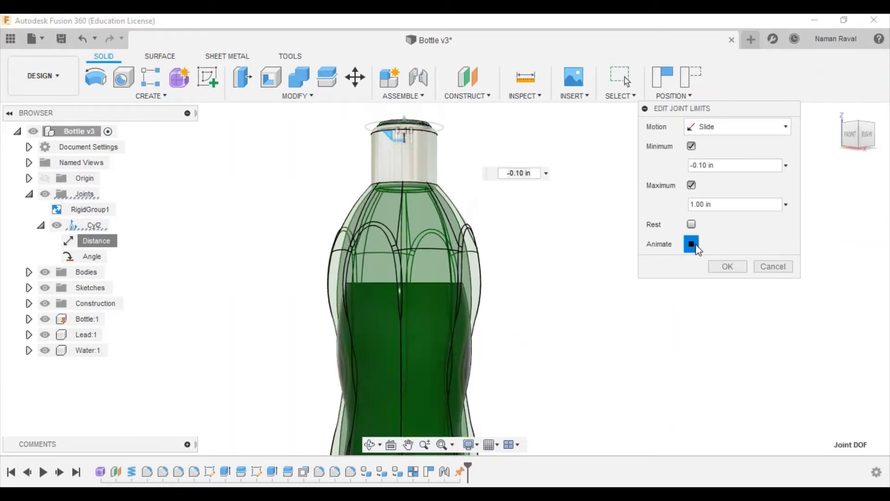
# - Set the minimum slide distance to -0.5 in, keep Slide motion, and confirm
pyautogui.click(709, 165)
pyautogui.press('BackSpace')
pyautogui.press('BackSpace')
pyautogui.press('BackSpace')
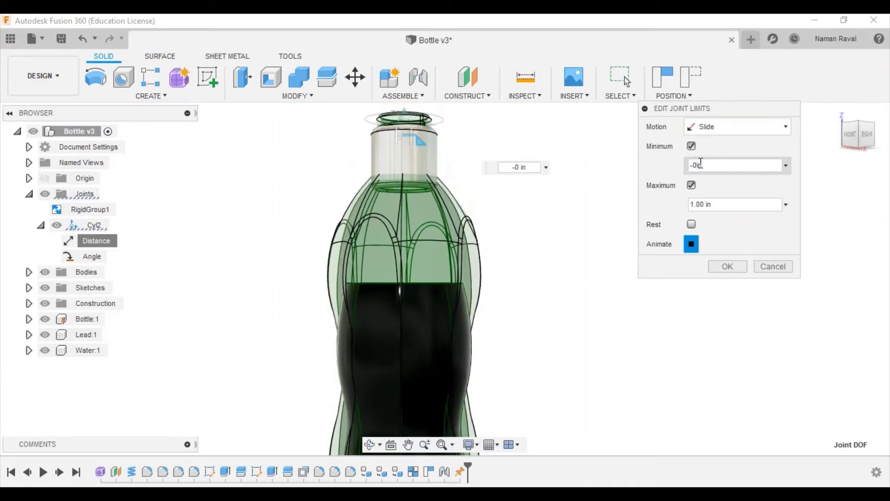
pyautogui.press('BackSpace')
pyautogui.press('BackSpace')
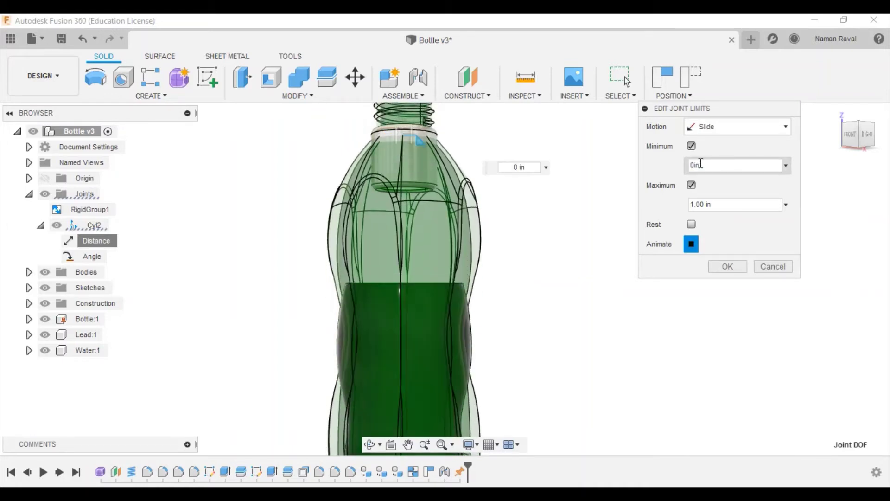
pyautogui.write('-0.5')
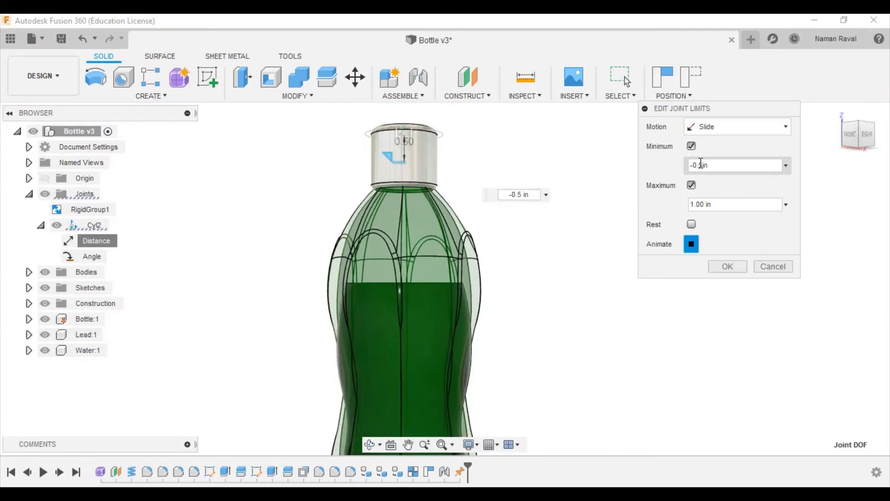
pyautogui.click(717, 129)
pyautogui.click(700, 161)
pyautogui.click(723, 266)
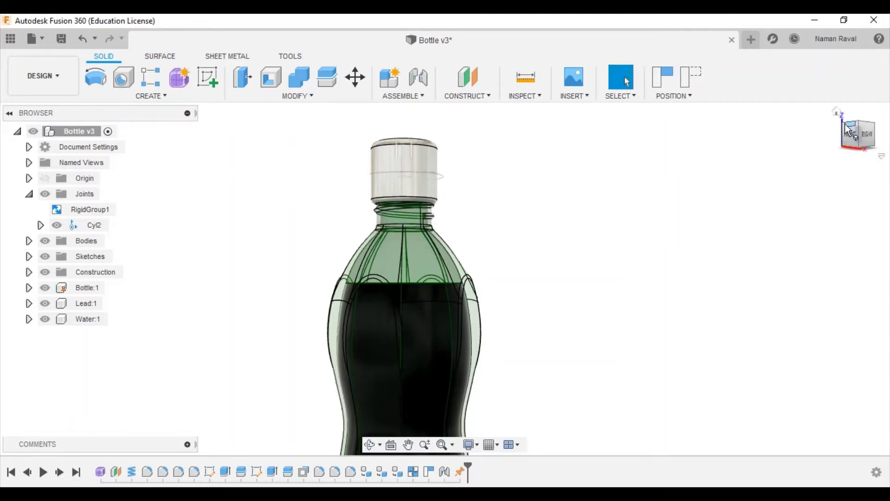
# - Cancel an attempted edit of Cyl2, then delete the Cyl2 joint from the timeline
pyautogui.moveTo(847, 130); pyautogui.dragTo(879, 121)
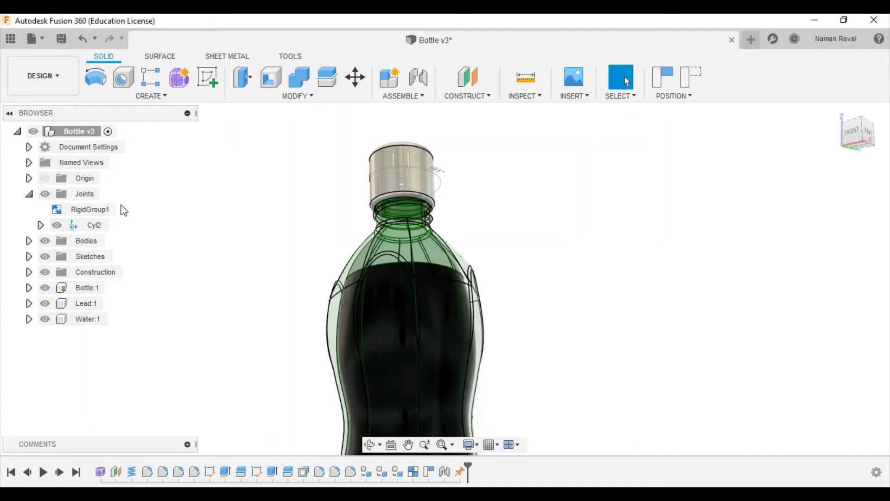
pyautogui.rightClick(97, 226)
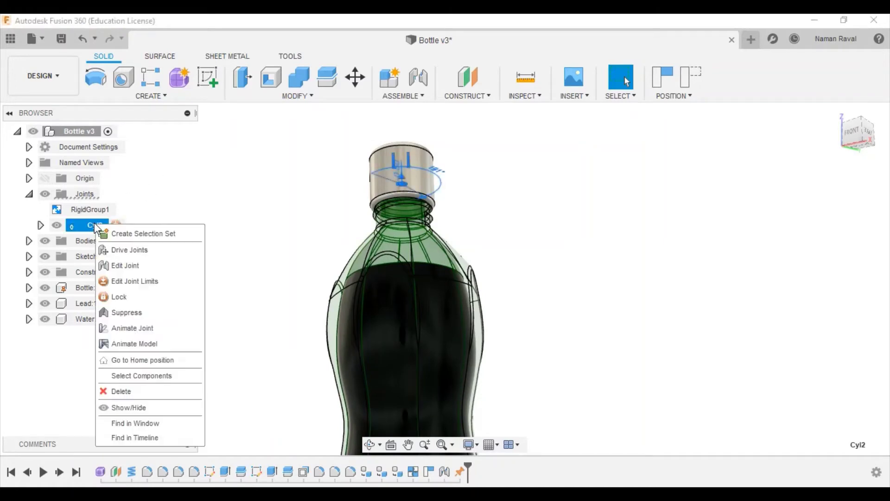
pyautogui.click(121, 265)
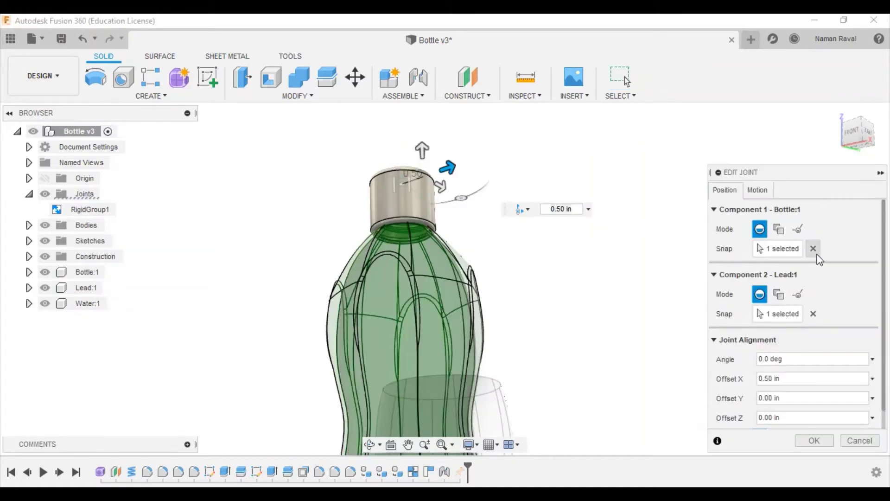
pyautogui.click(813, 250)
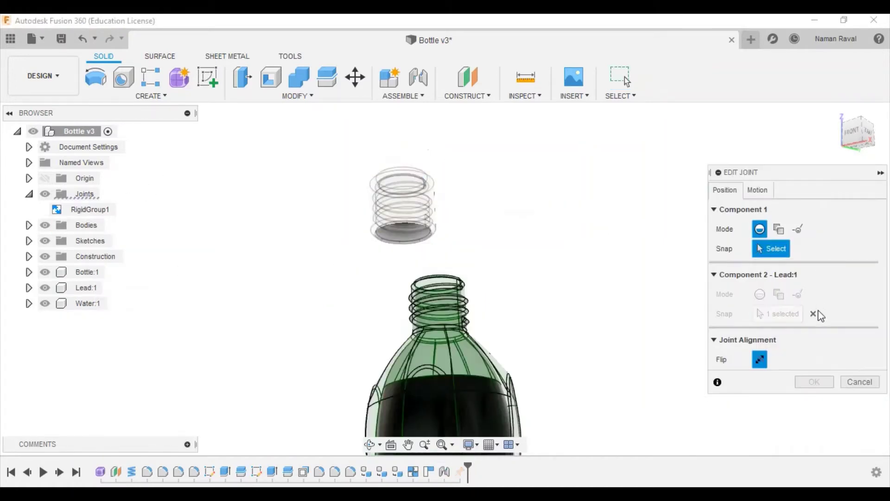
pyautogui.click(859, 378)
pyautogui.rightClick(444, 471)
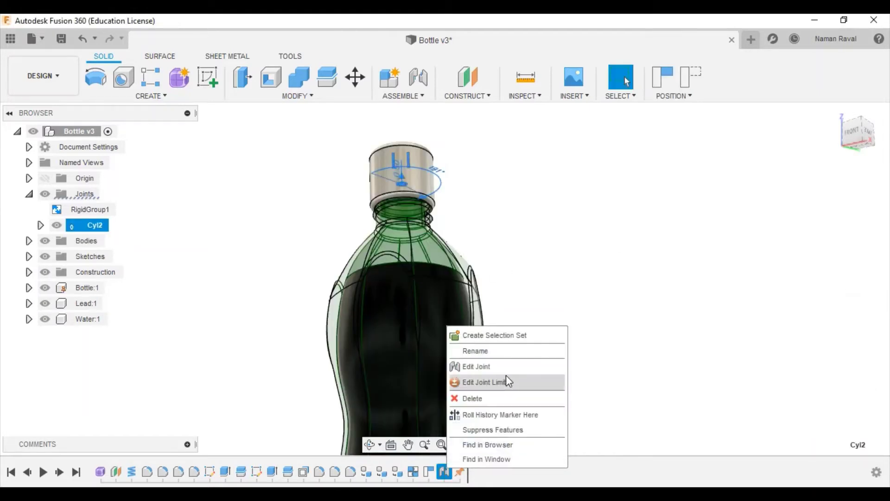
pyautogui.click(469, 399)
# - Switch to the Render workspace and browse the plaza and desert renders in the gallery
pyautogui.click(42, 76)
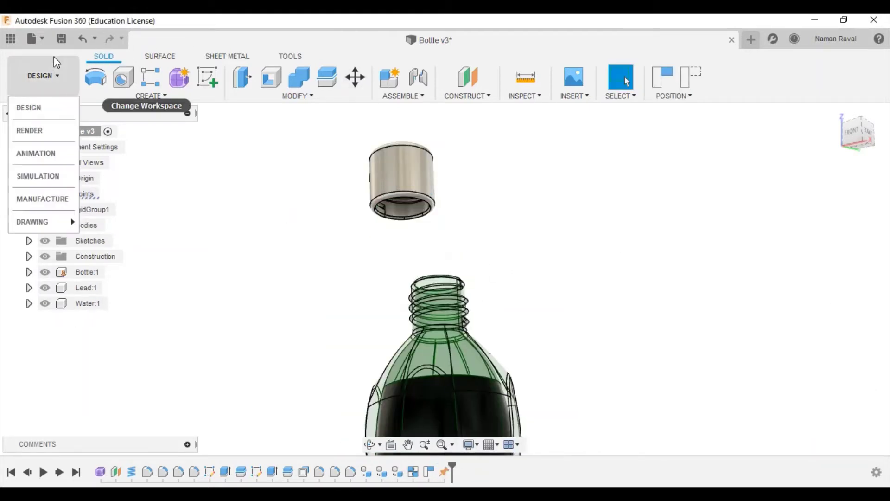
pyautogui.click(35, 129)
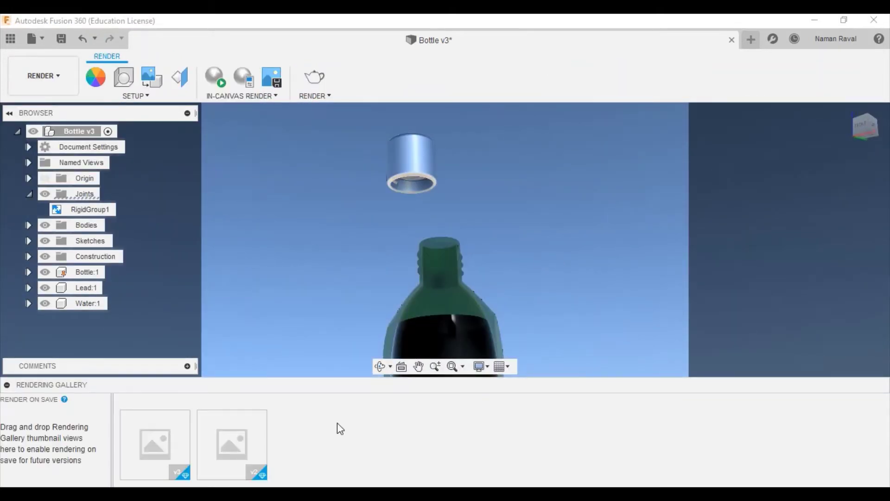
pyautogui.click(245, 452)
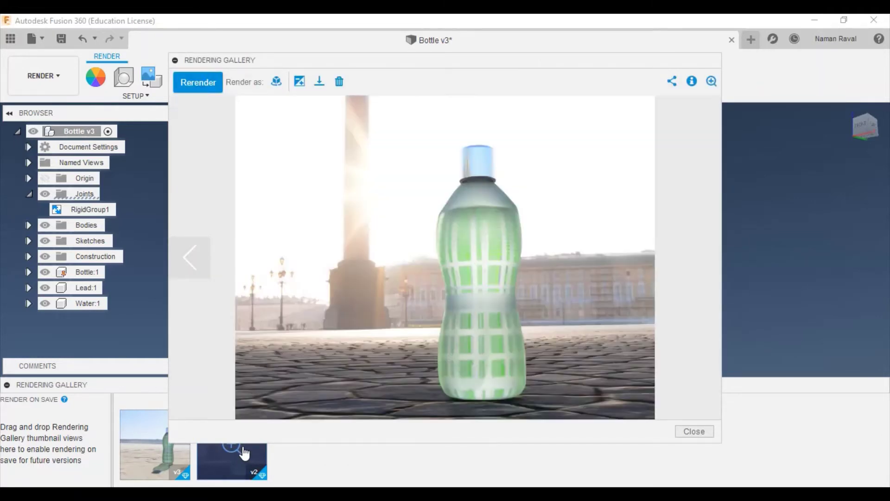
pyautogui.click(870, 131)
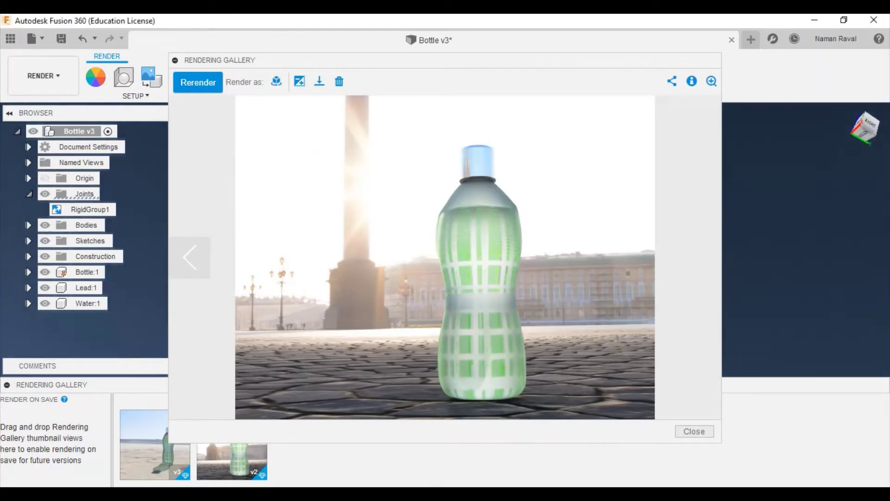
pyautogui.click(877, 128)
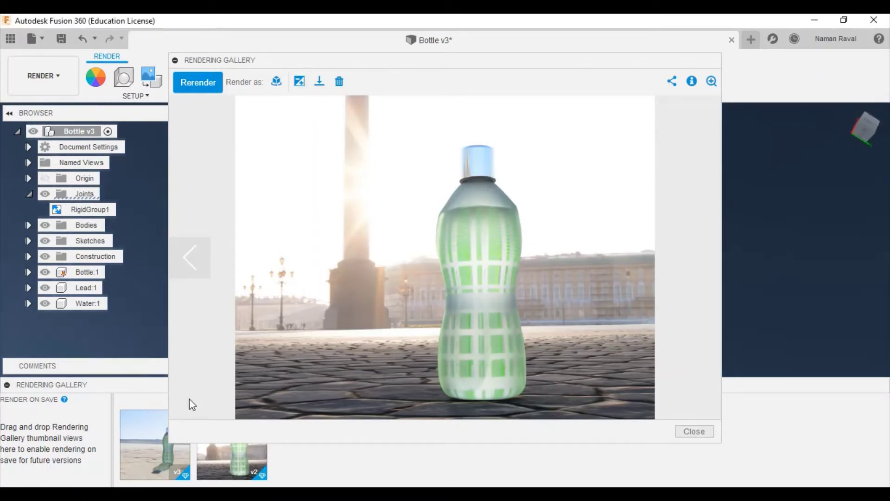
pyautogui.moveTo(155, 444)
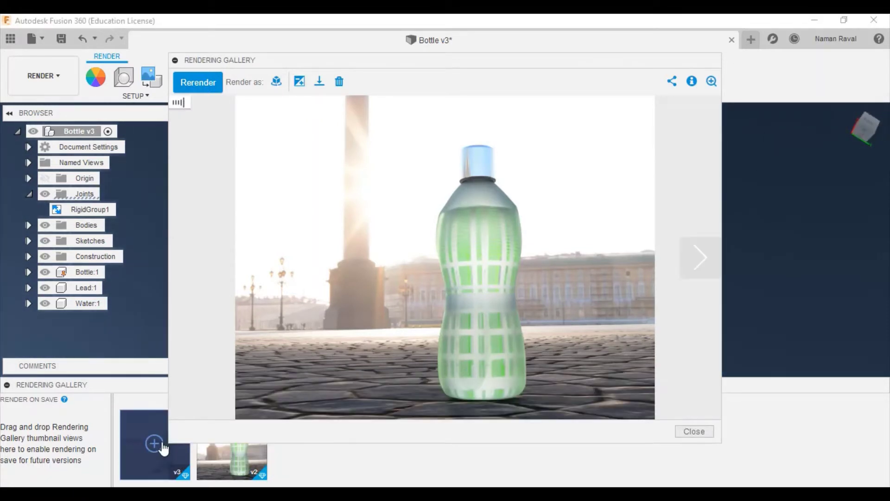
pyautogui.click(706, 272)
pyautogui.click(191, 262)
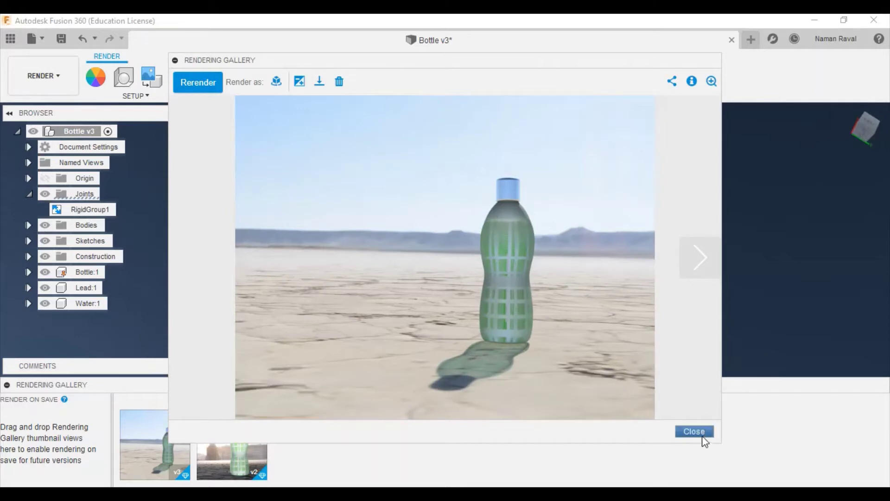
pyautogui.click(694, 431)
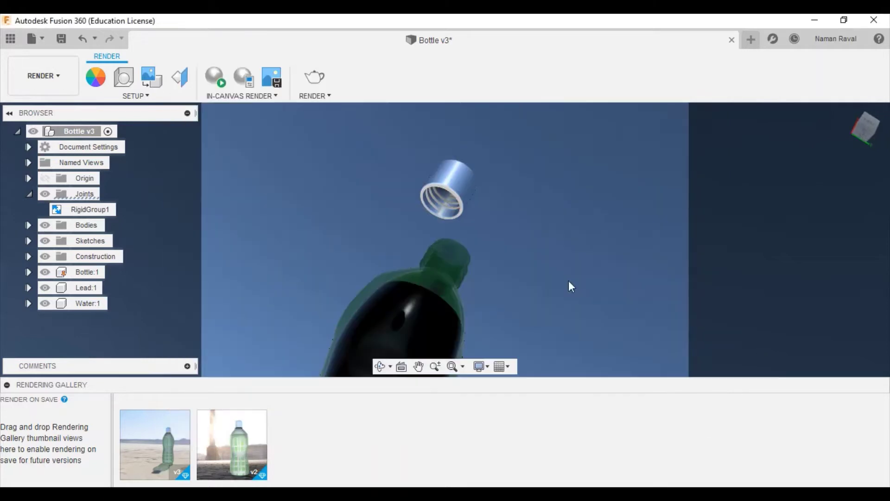
# - Cancel the decal insert and return to the Design workspace's home view
pyautogui.click(150, 77)
pyautogui.click(666, 108)
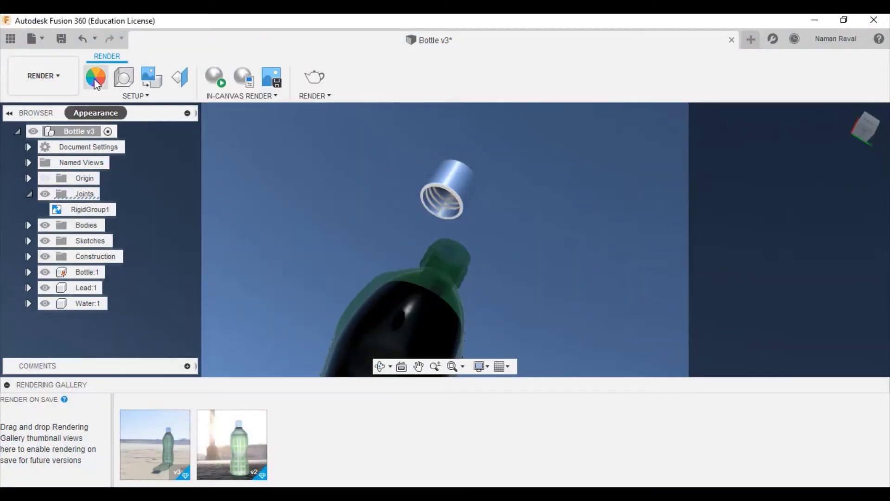
pyautogui.click(42, 75)
pyautogui.click(299, 237)
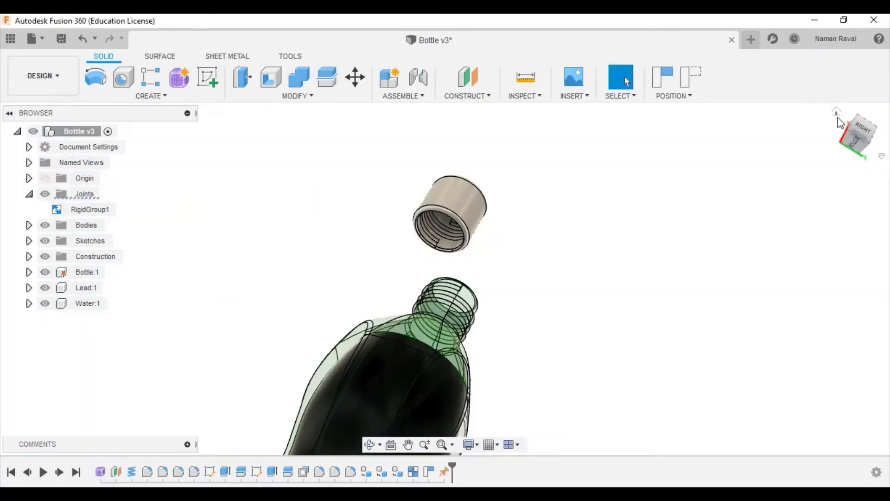
pyautogui.click(838, 113)
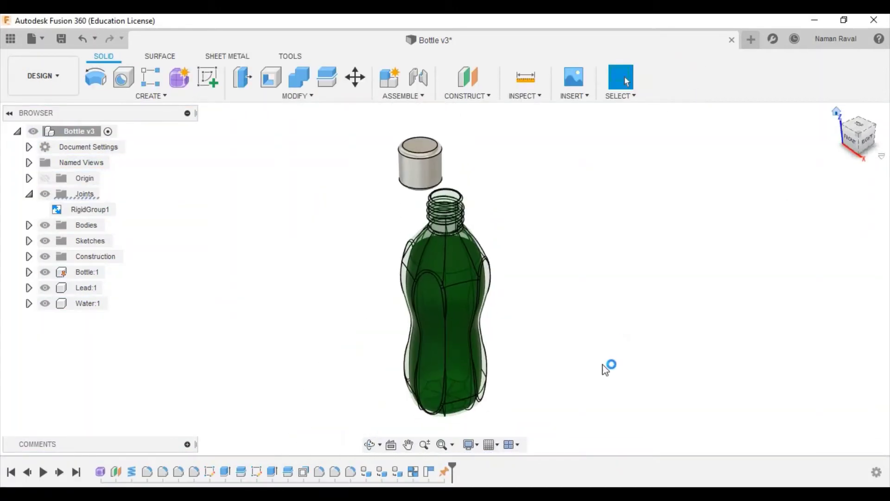
# - Delete the captured Position1 change from the timeline and return to the Render workspace
pyautogui.rightClick(429, 472)
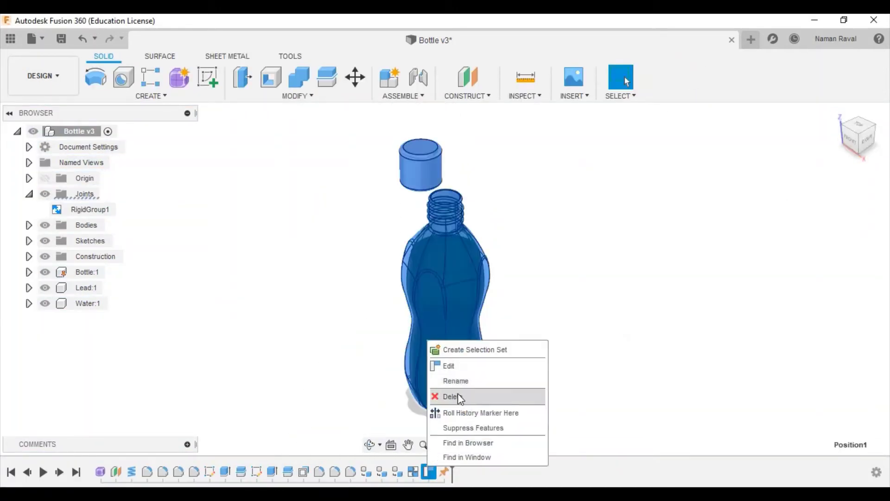
pyautogui.click(457, 395)
pyautogui.click(43, 75)
pyautogui.click(47, 133)
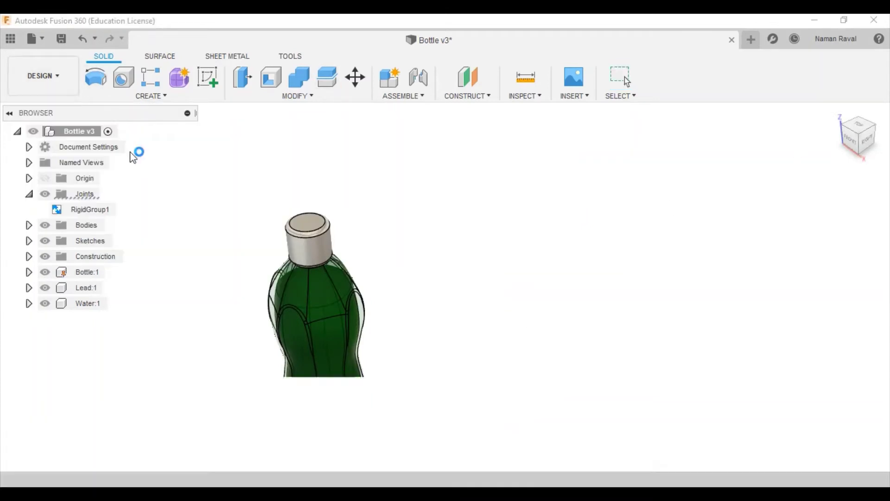
pyautogui.click(846, 109)
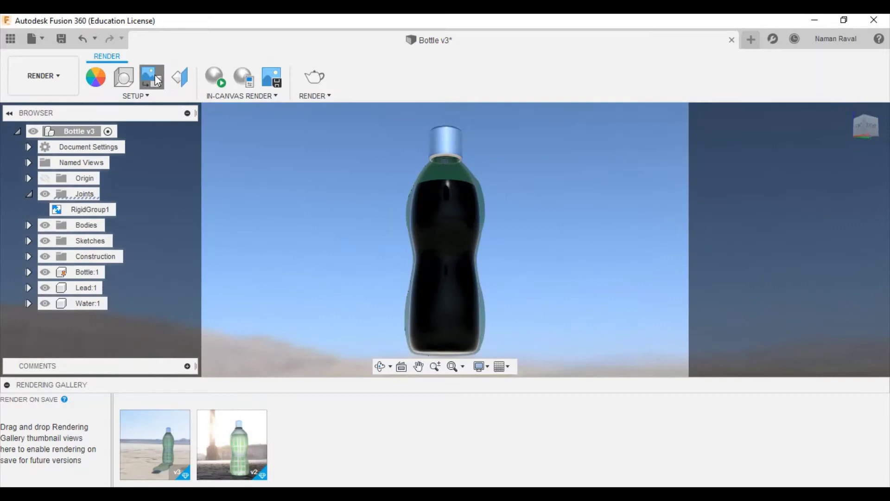
pyautogui.click(157, 81)
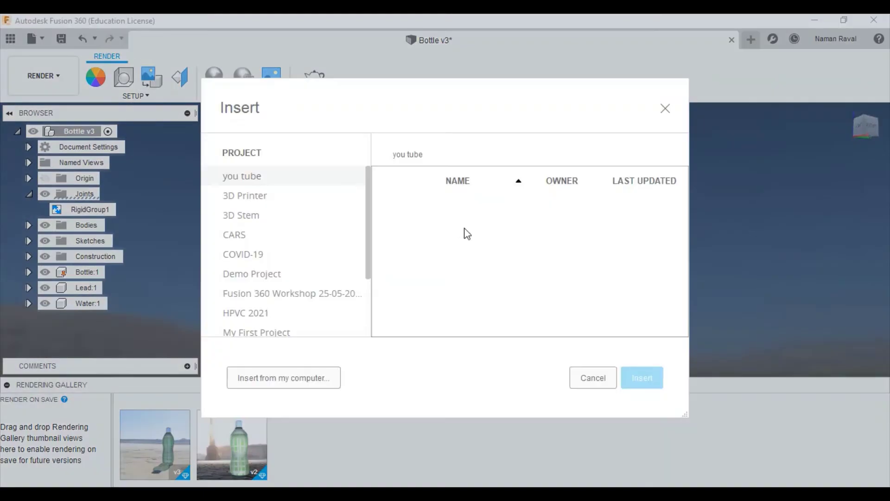
pyautogui.click(294, 376)
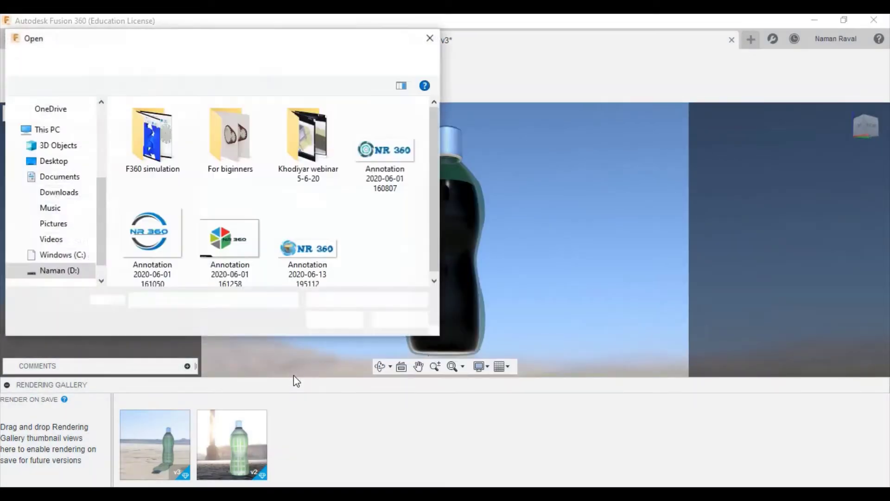
pyautogui.click(310, 258)
pyautogui.click(323, 318)
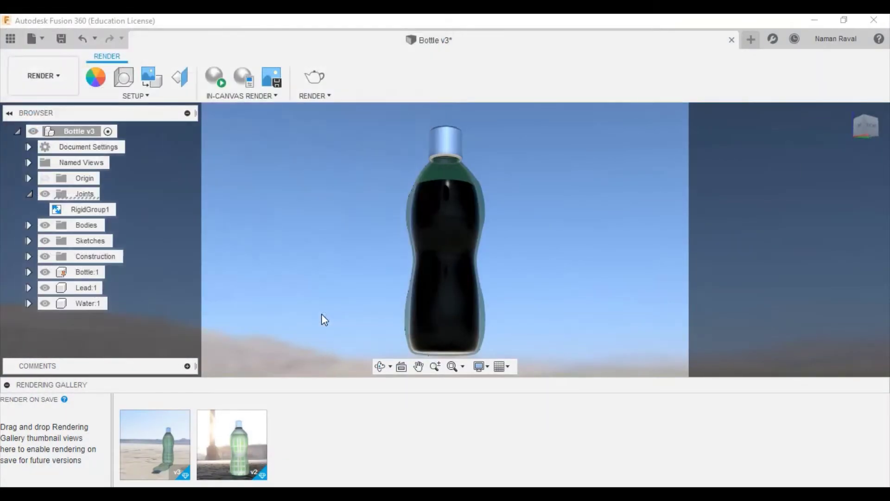
pyautogui.click(427, 266)
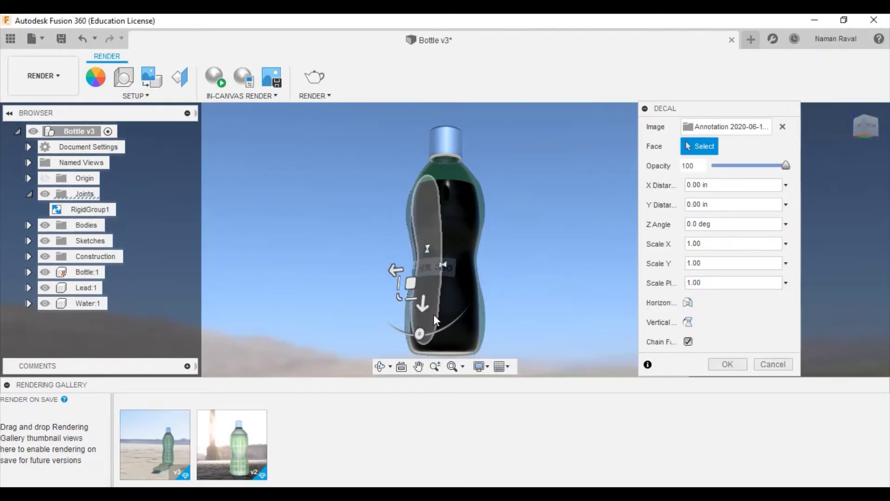
pyautogui.moveTo(410, 283)
pyautogui.mouseDown()
pyautogui.moveTo(375, 299)
pyautogui.moveTo(428, 288)
pyautogui.mouseUp()
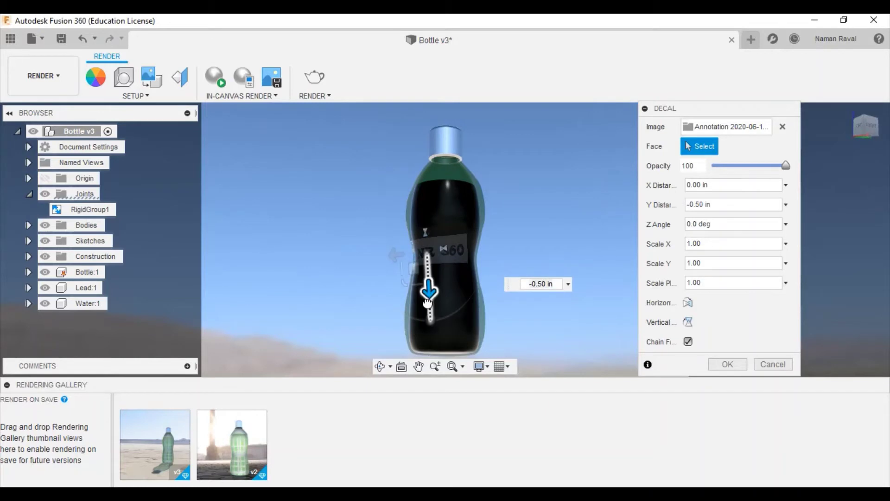
pyautogui.moveTo(427, 302); pyautogui.dragTo(382, 298)
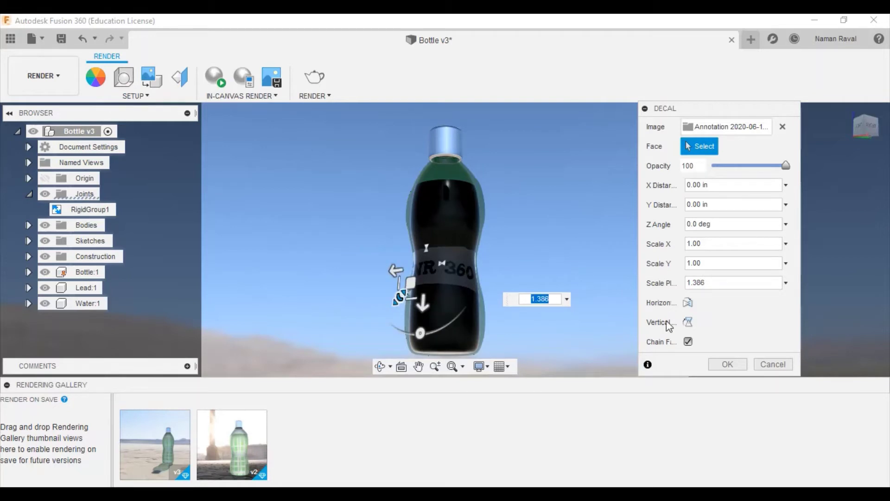
pyautogui.click(727, 364)
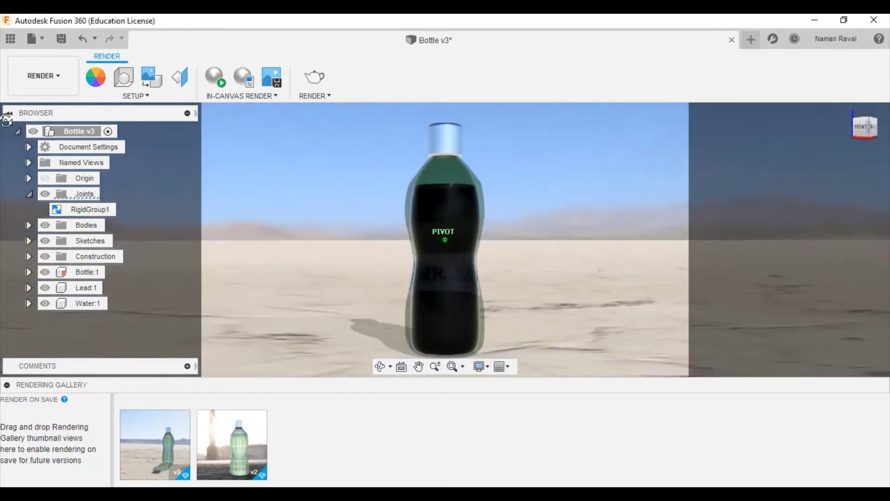
# - Apply the Field environment of grass and distant hills from the Environment Library
pyautogui.keyDown('shift'); pyautogui.moveTo(7, 120); pyautogui.dragTo(858, 115, button='middle'); pyautogui.keyUp('shift')
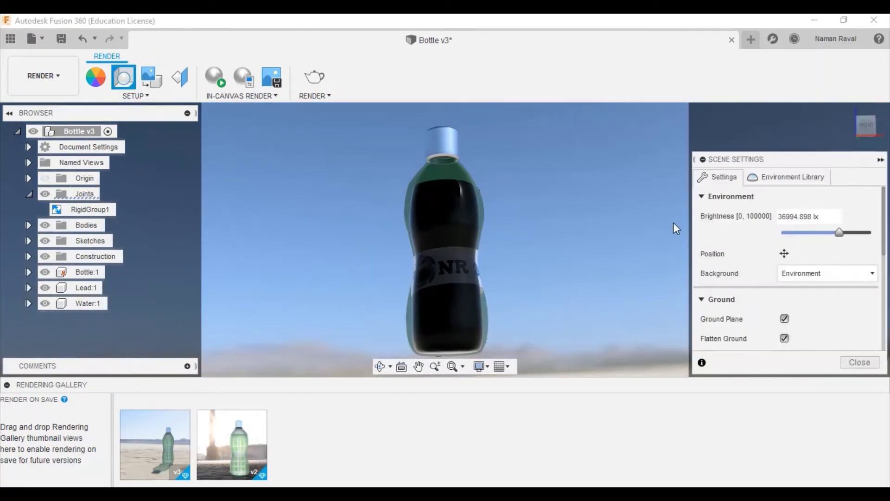
pyautogui.click(806, 182)
pyautogui.scroll(-1, 772, 300)
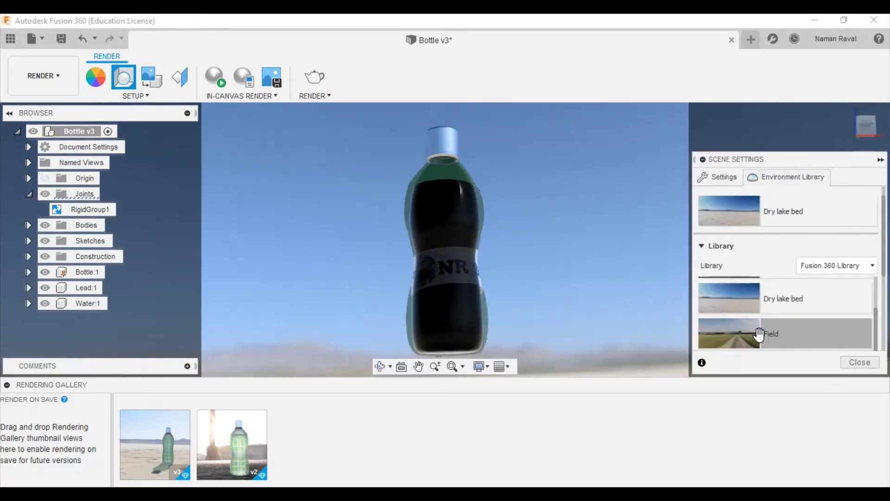
pyautogui.moveTo(757, 333); pyautogui.dragTo(586, 244)
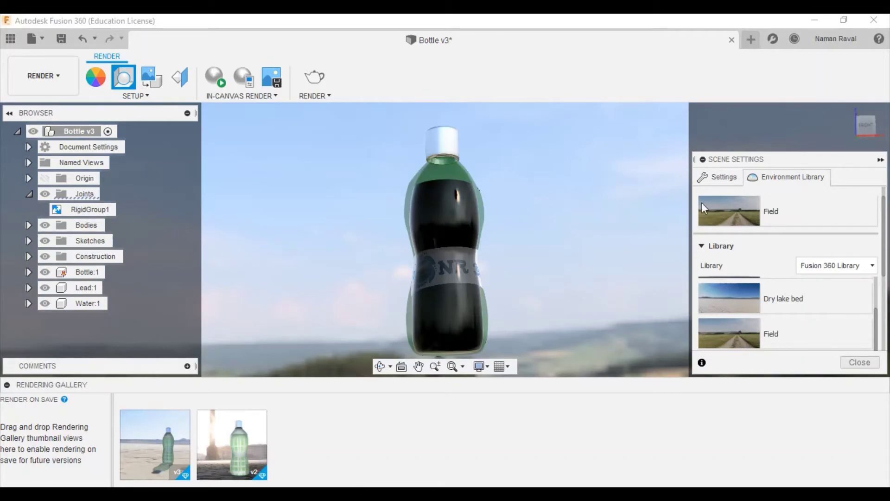
pyautogui.click(718, 177)
pyautogui.click(860, 362)
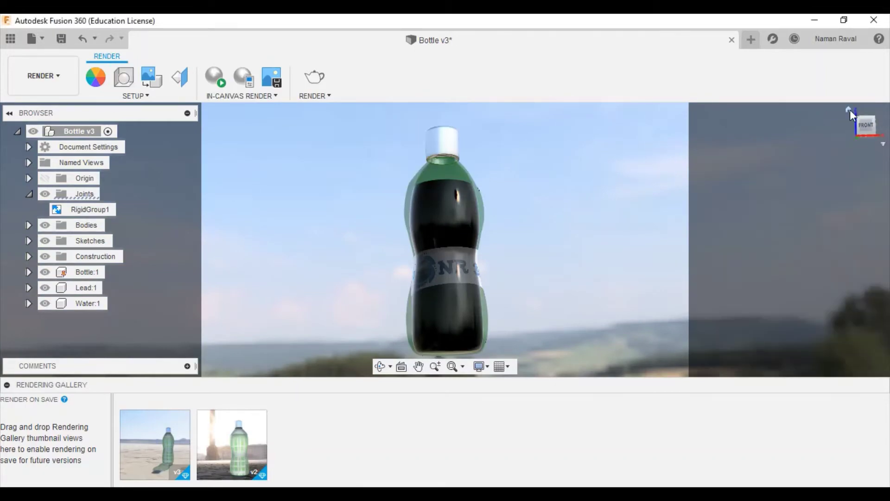
# - Orbit and zoom until the bottle faces front-on with its NR logo label visible
pyautogui.click(850, 109)
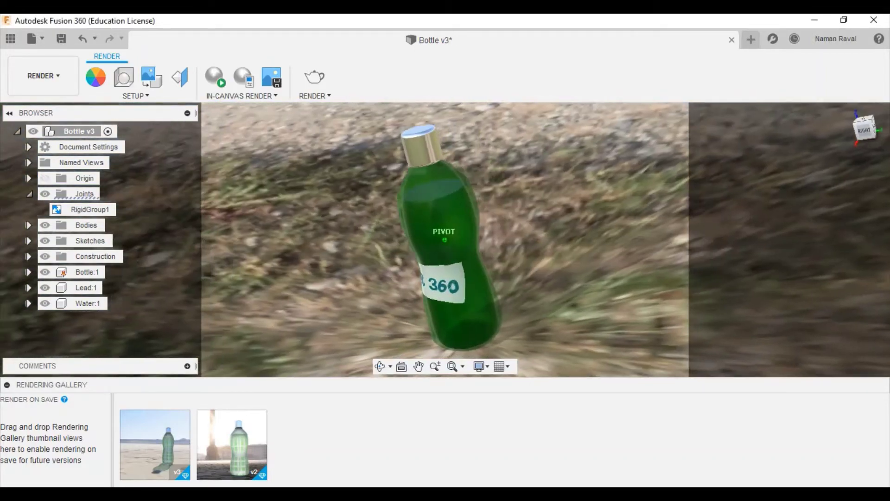
pyautogui.click(873, 135)
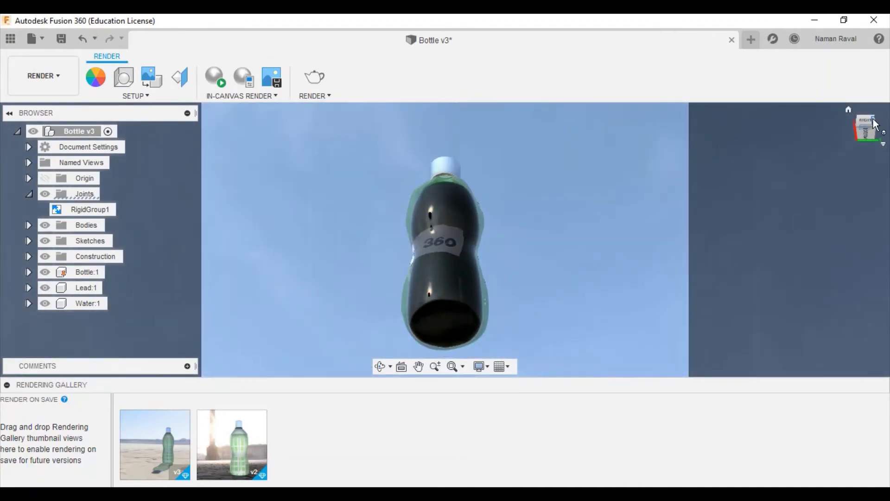
pyautogui.click(848, 109)
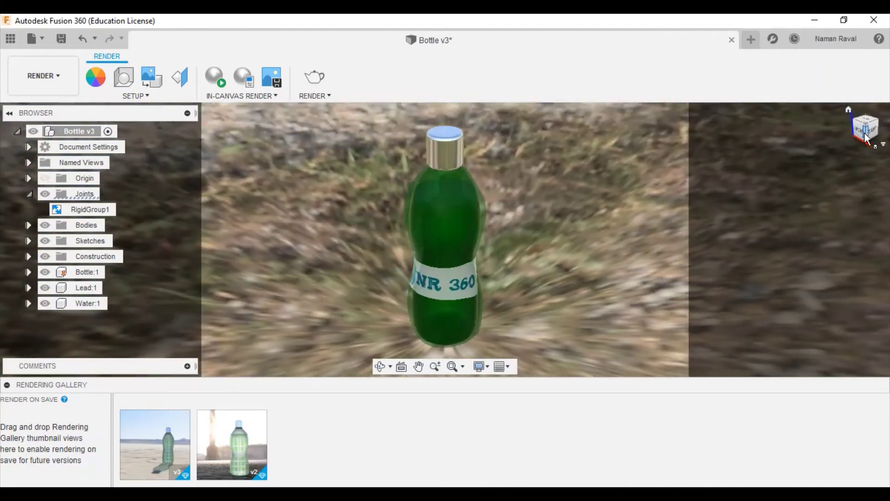
pyautogui.click(866, 137)
pyautogui.moveTo(556, 232)
pyautogui.keyDown('shift'); pyautogui.mouseDown(button='middle')
pyautogui.moveTo(463, 222)
pyautogui.moveTo(510, 232)
pyautogui.mouseUp(button='middle'); pyautogui.keyUp('shift')
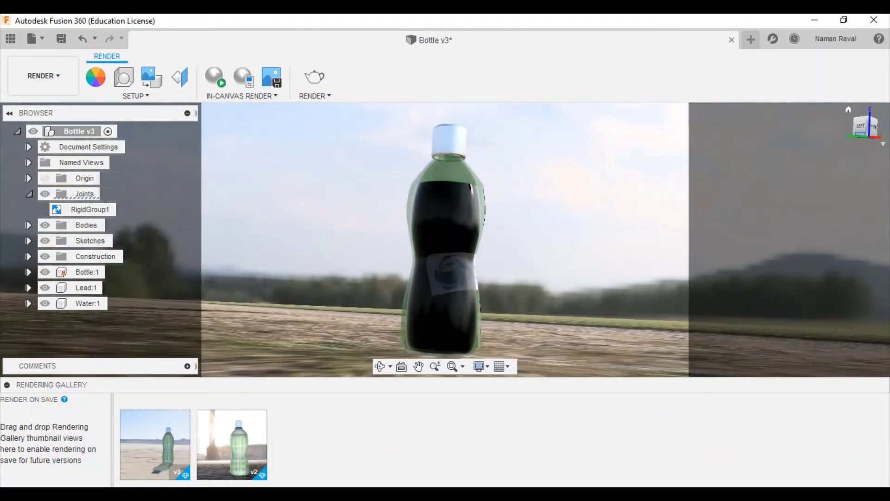
pyautogui.keyDown('shift'); pyautogui.moveTo(873, 129); pyautogui.dragTo(834, 148, button='middle'); pyautogui.keyUp('shift')
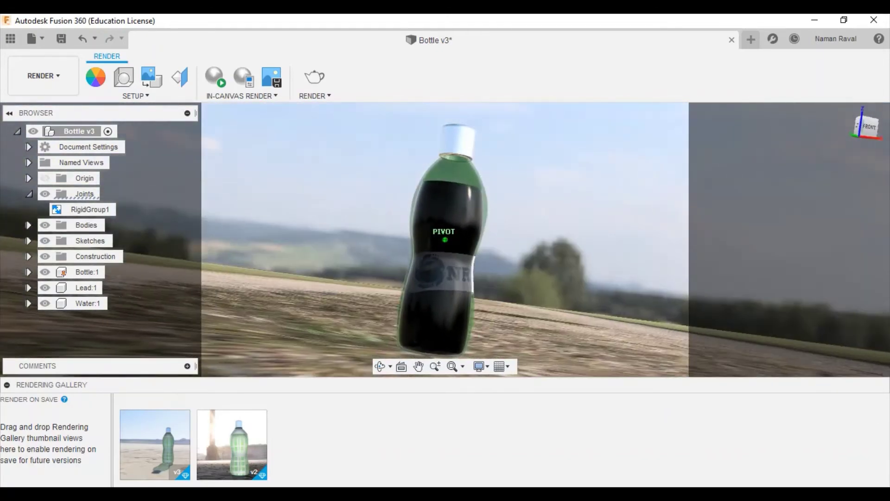
pyautogui.keyDown('shift'); pyautogui.moveTo(445, 240); pyautogui.dragTo(248, 220, button='middle'); pyautogui.keyUp('shift')
pyautogui.scroll(2, 248, 221)
pyautogui.scroll(2, 250, 222)
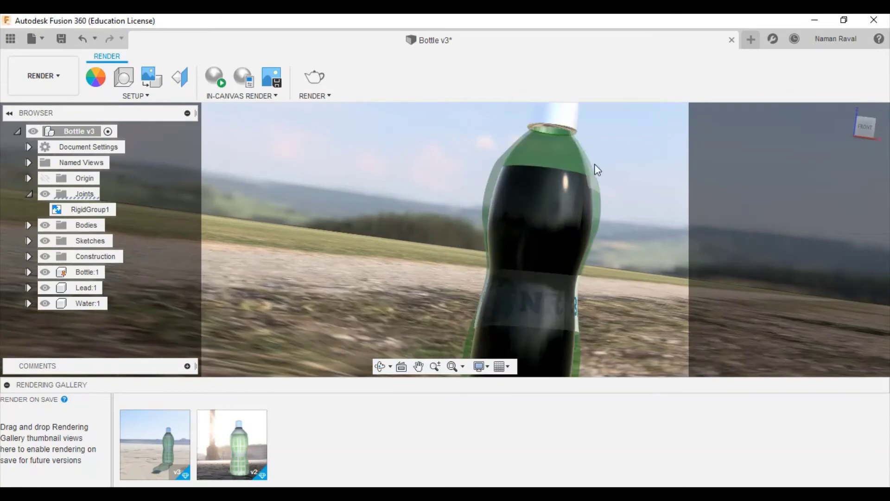
pyautogui.click(865, 126)
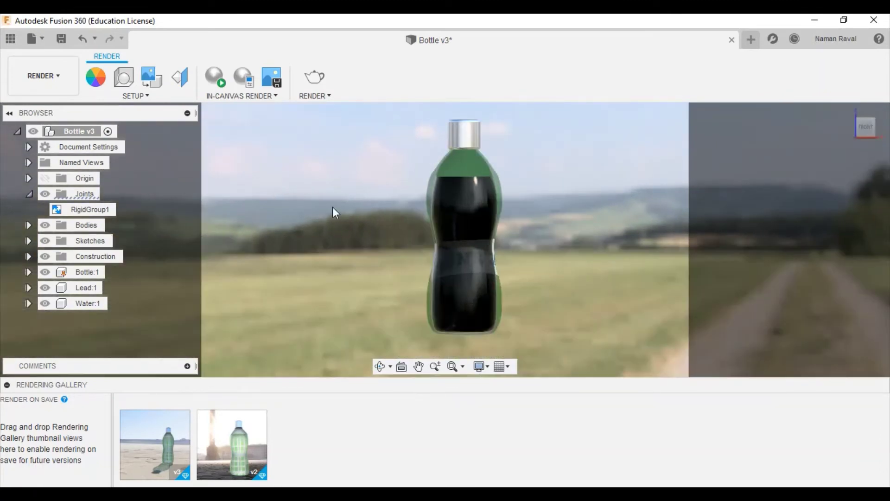
pyautogui.keyDown('shift'); pyautogui.moveTo(870, 131); pyautogui.dragTo(637, 153, button='middle'); pyautogui.keyUp('shift')
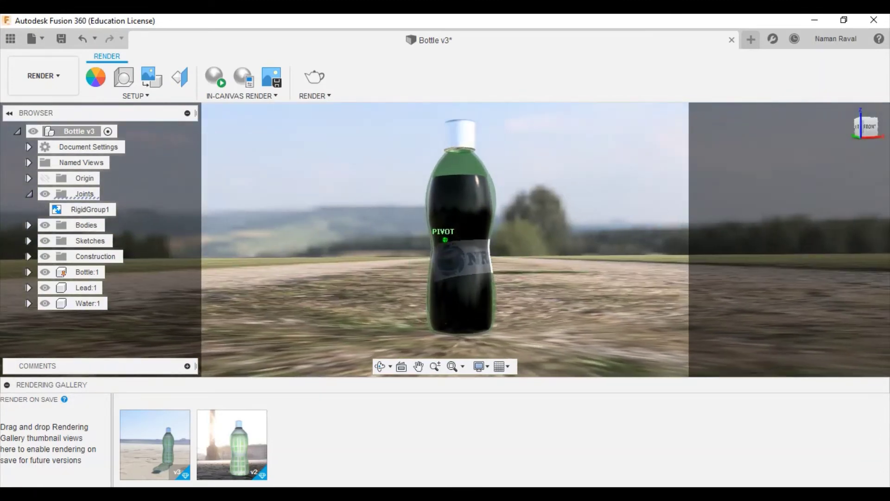
pyautogui.scroll(2, 666, 141)
pyautogui.scroll(-1, 747, 215)
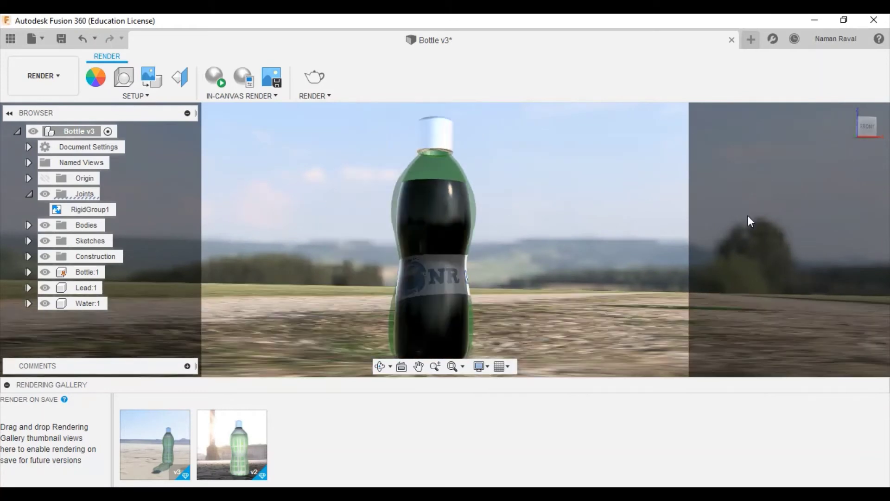
pyautogui.scroll(2, 733, 221)
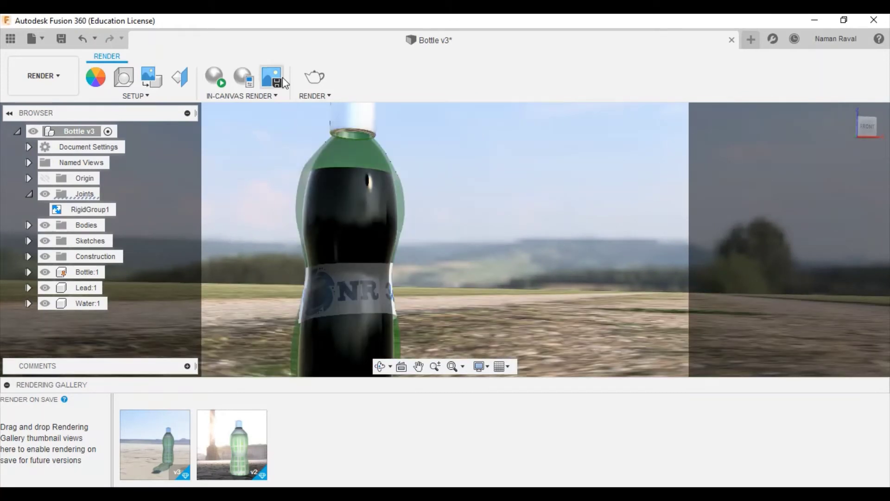
pyautogui.scroll(-1, 492, 173)
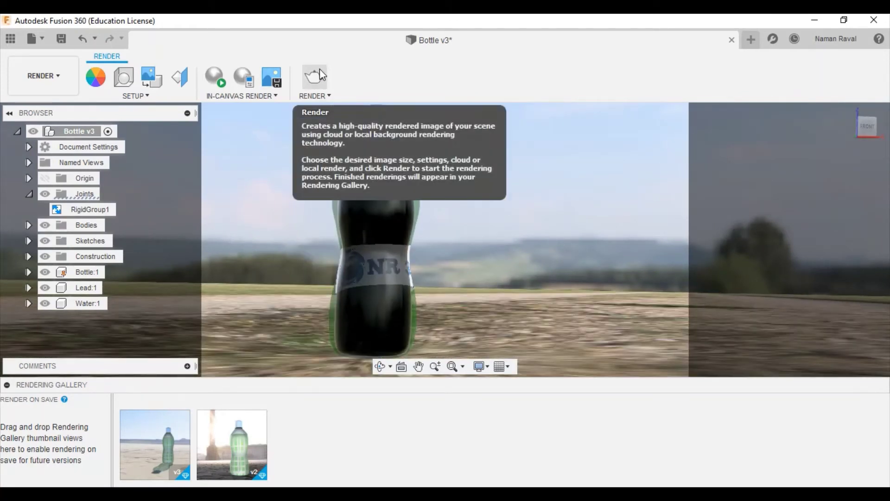
# - Start a Final-quality cloud render of the bottle and return to the DESIGN workspace
pyautogui.scroll(-2, 634, 180)
pyautogui.scroll(2, 343, 181)
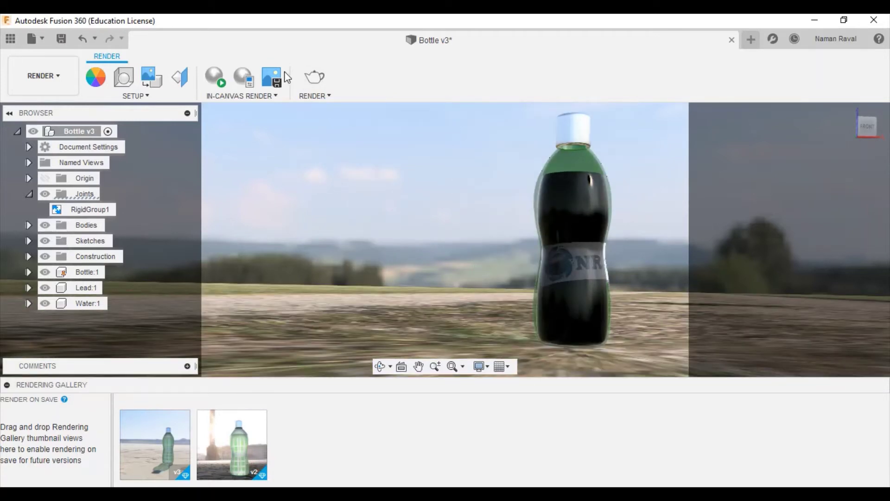
pyautogui.click(314, 77)
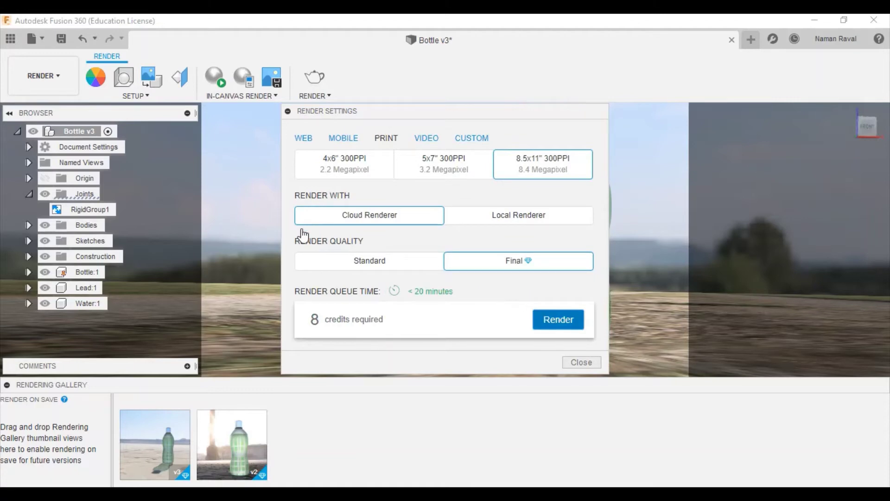
pyautogui.click(552, 324)
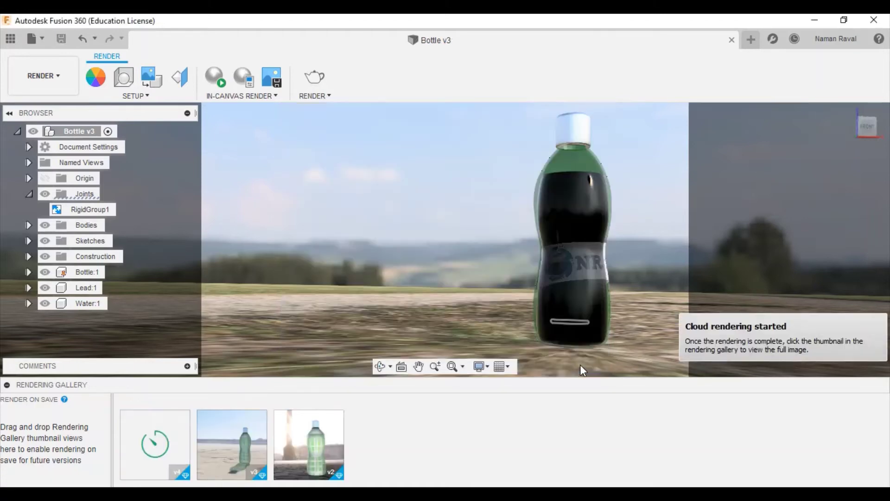
pyautogui.click(10, 74)
pyautogui.click(21, 109)
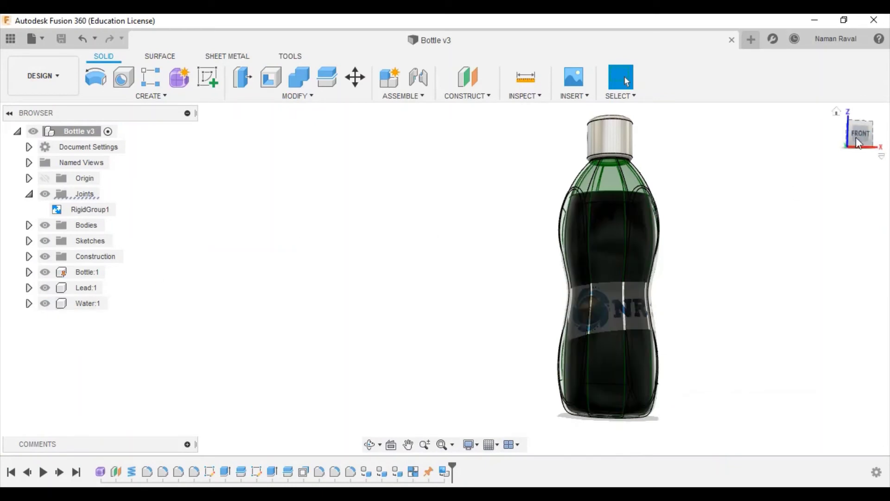
# - Start a joint, review its motion and alignment settings, then cancel it
pyautogui.moveTo(857, 136); pyautogui.dragTo(851, 136)
pyautogui.click(418, 76)
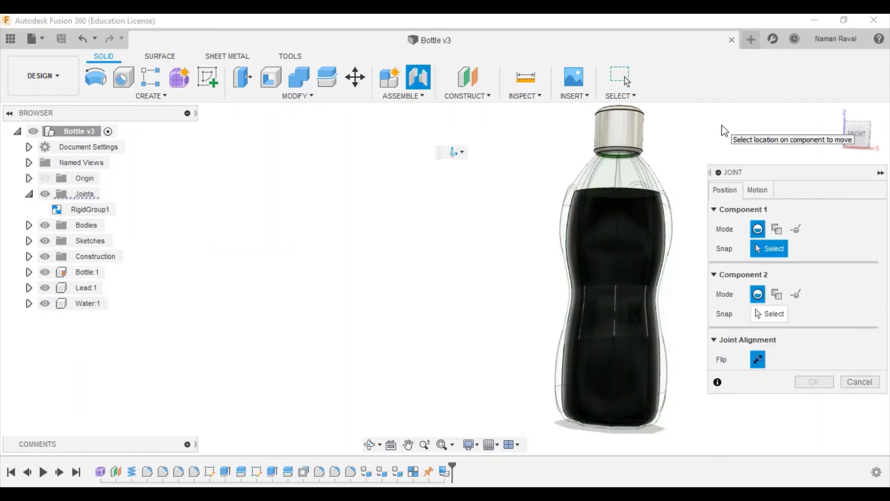
pyautogui.click(757, 190)
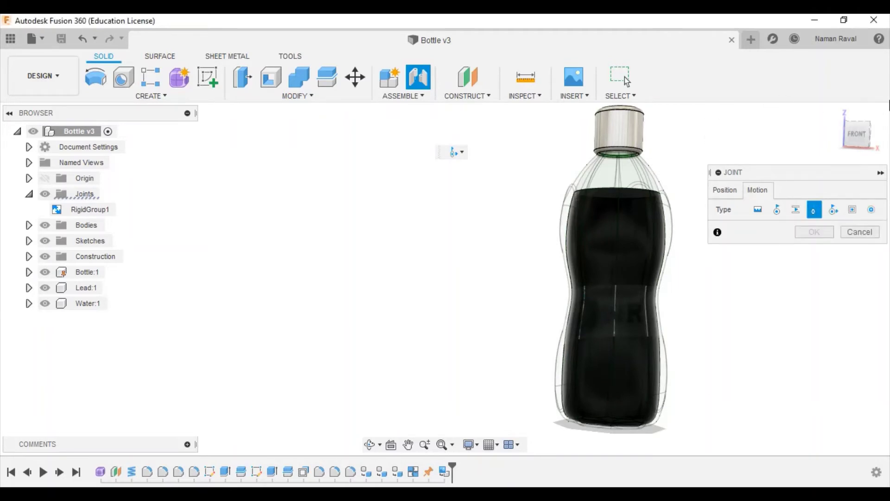
pyautogui.scroll(2, 496, 258)
pyautogui.scroll(-3, 503, 261)
pyautogui.scroll(2, 675, 142)
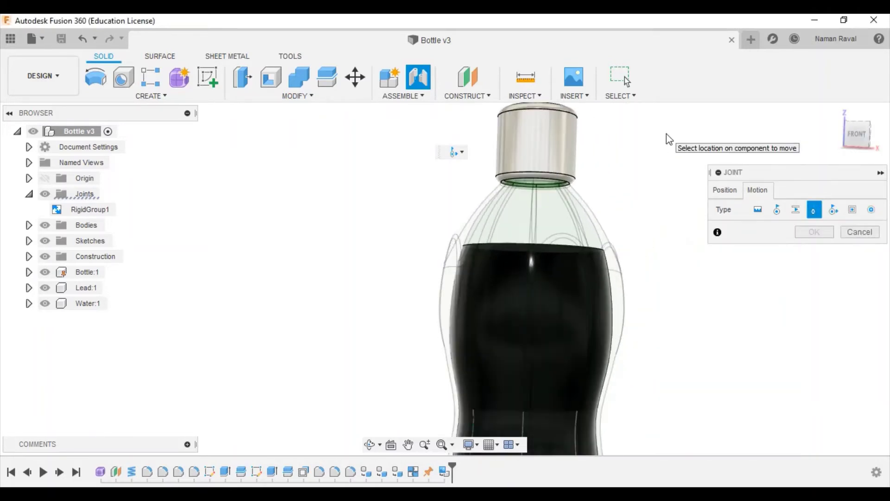
pyautogui.scroll(3, 580, 149)
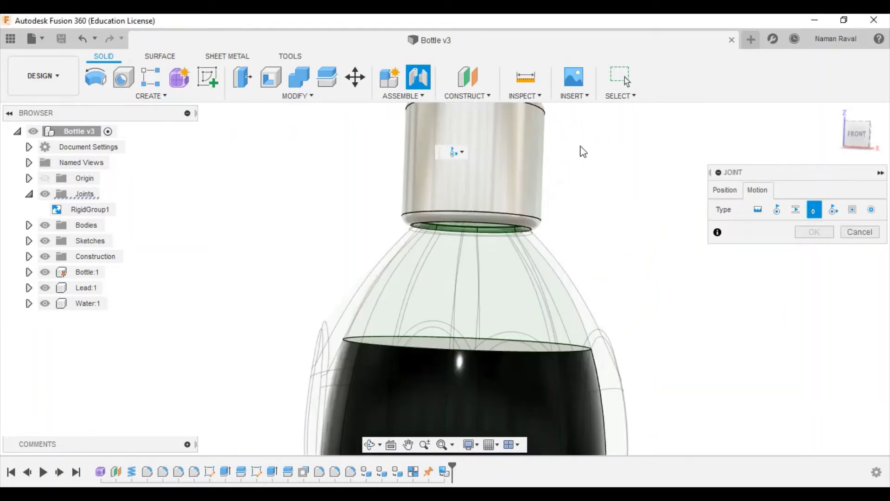
pyautogui.click(726, 192)
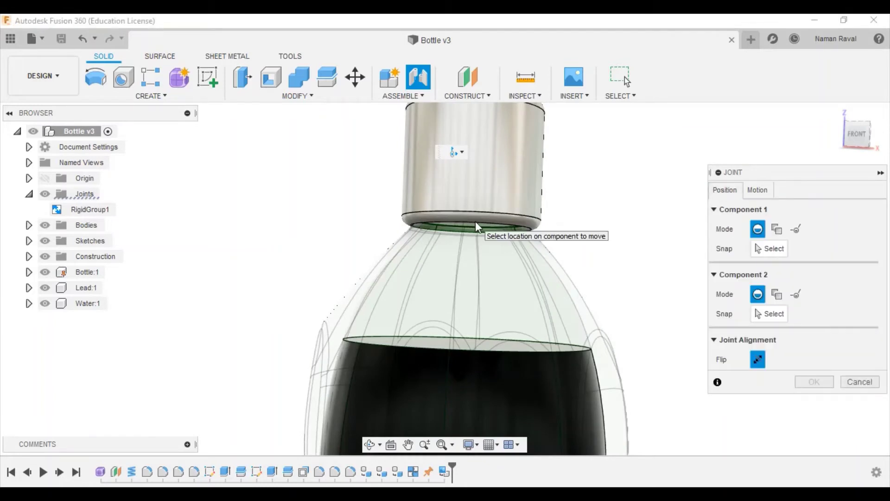
pyautogui.click(867, 381)
# - Create cylindrical joint Cyl3 between Lead:1 and Water:1 about Z, reseating the cap
pyautogui.moveTo(496, 171); pyautogui.dragTo(695, 153)
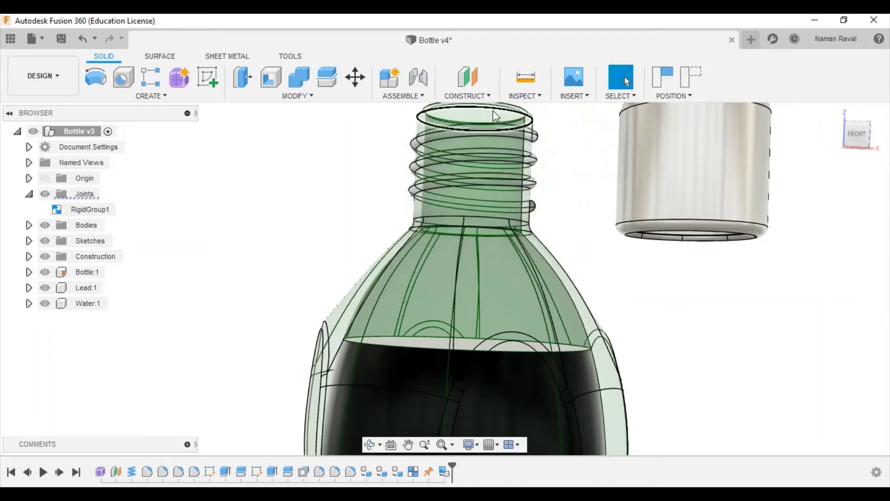
pyautogui.click(689, 268)
pyautogui.click(506, 277)
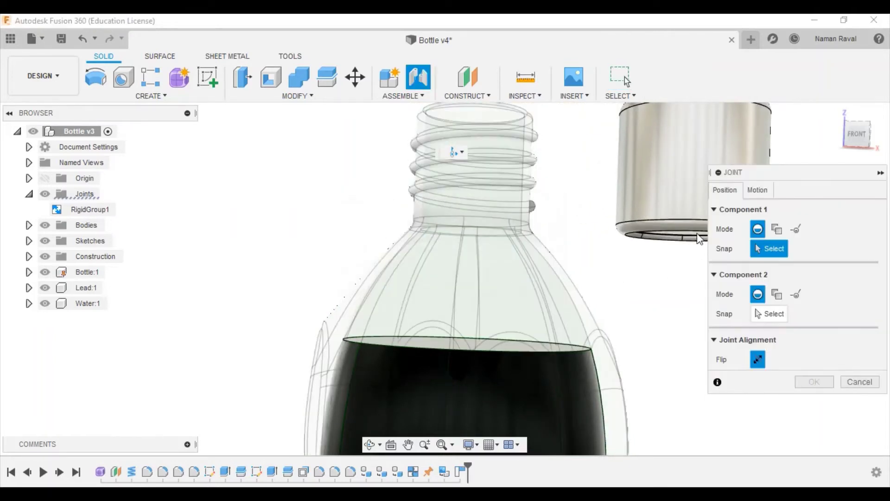
pyautogui.click(658, 220)
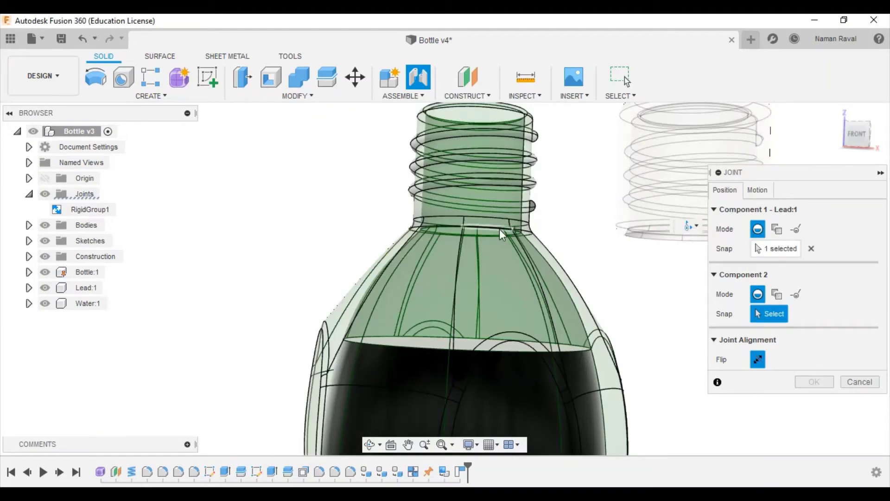
pyautogui.keyDown('shift'); pyautogui.moveTo(499, 229); pyautogui.dragTo(498, 223, button='middle'); pyautogui.keyUp('shift')
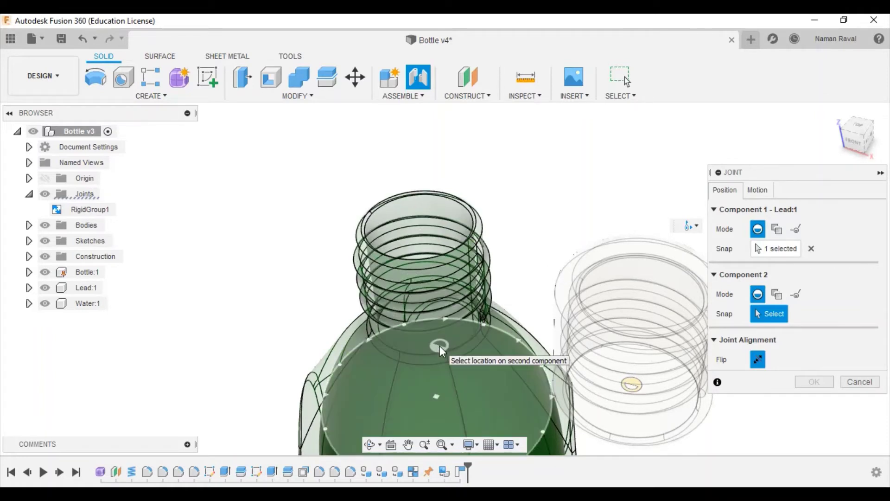
pyautogui.click(436, 392)
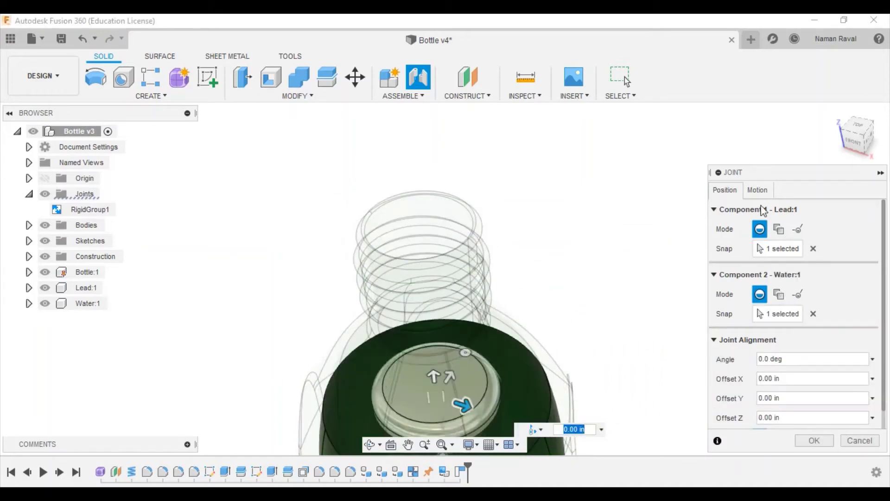
pyautogui.click(757, 189)
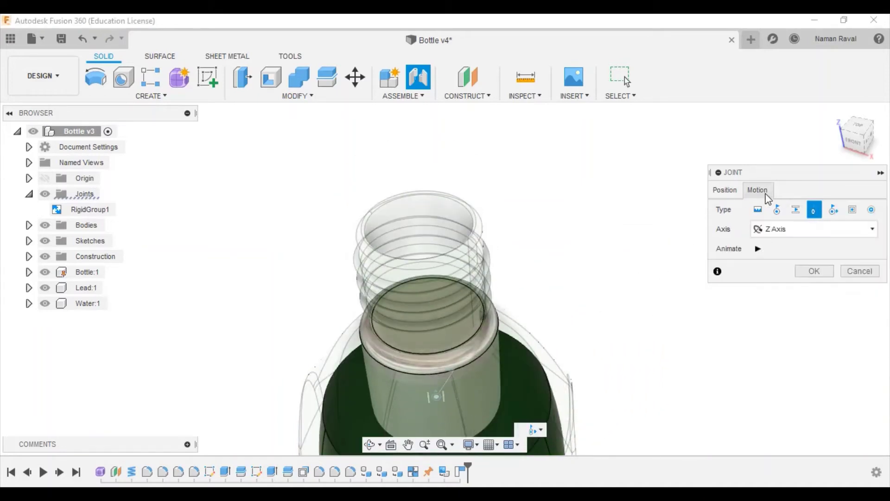
pyautogui.click(864, 149)
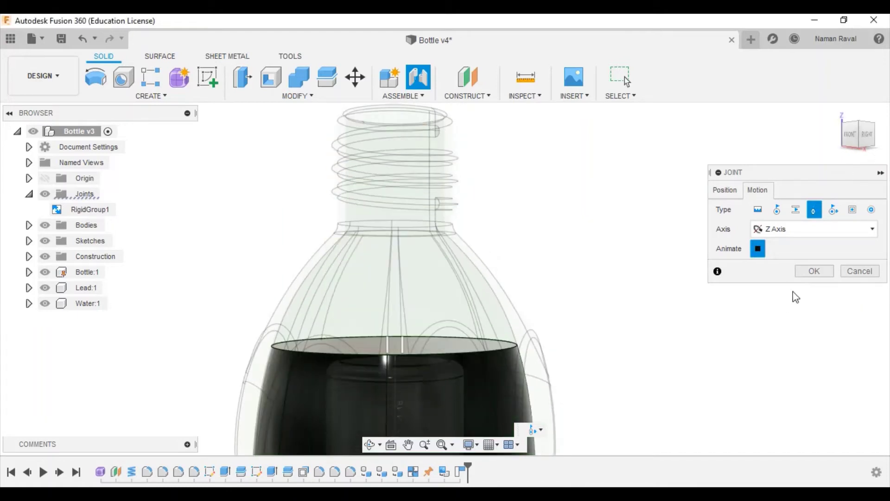
pyautogui.click(805, 273)
pyautogui.moveTo(410, 277); pyautogui.dragTo(427, 107)
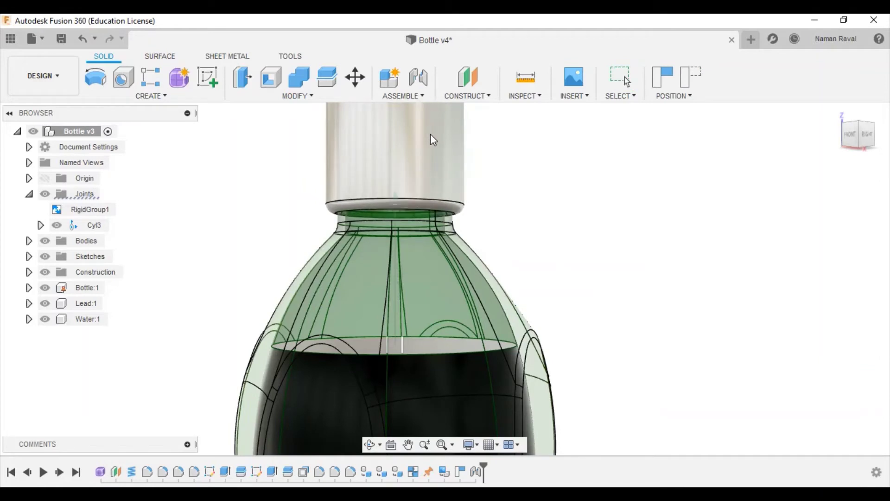
pyautogui.scroll(3, 616, 185)
# - Limit Cyl3's rotation to 0–1080 deg, previewing the motion with Animate
pyautogui.press('F6')
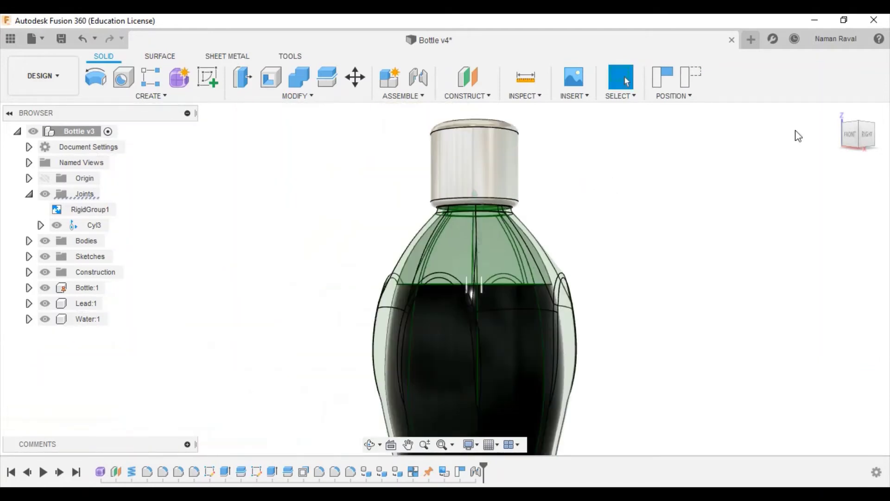
pyautogui.rightClick(82, 226)
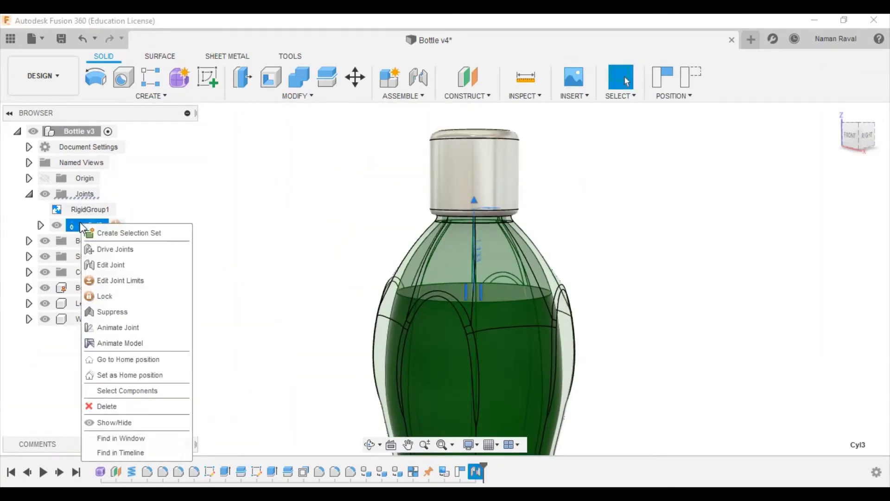
pyautogui.click(98, 279)
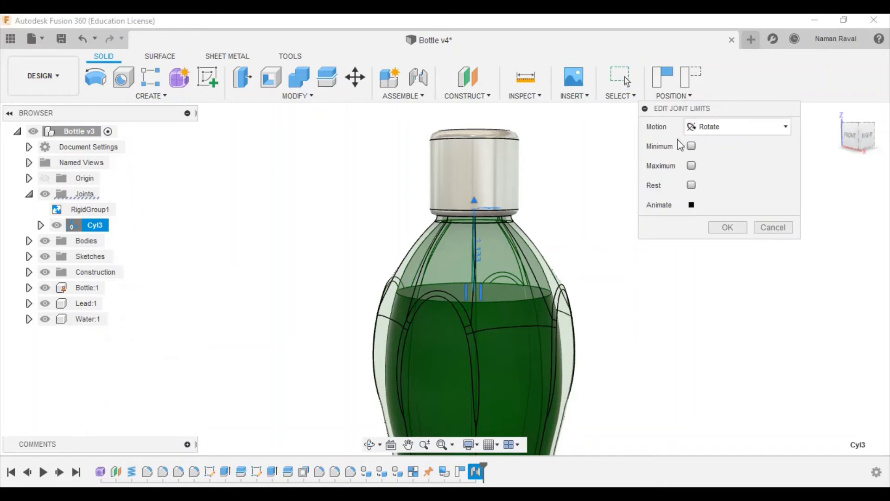
pyautogui.click(691, 146)
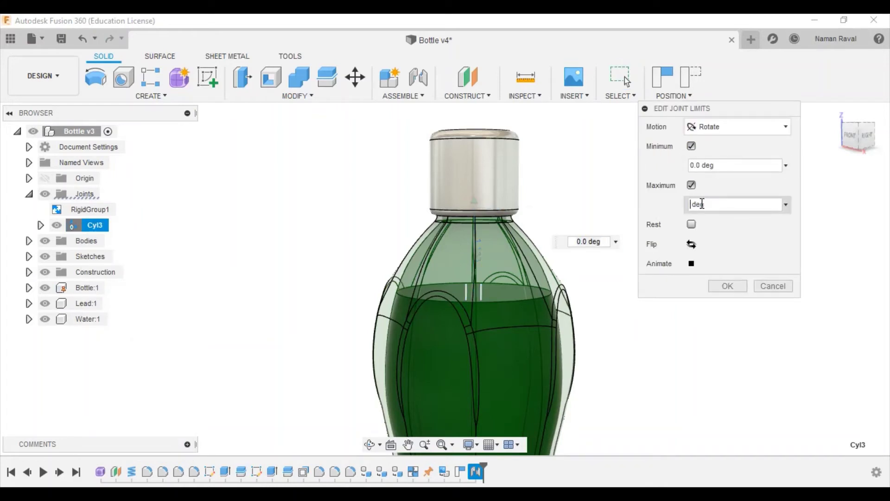
pyautogui.write('1080')
pyautogui.click(693, 264)
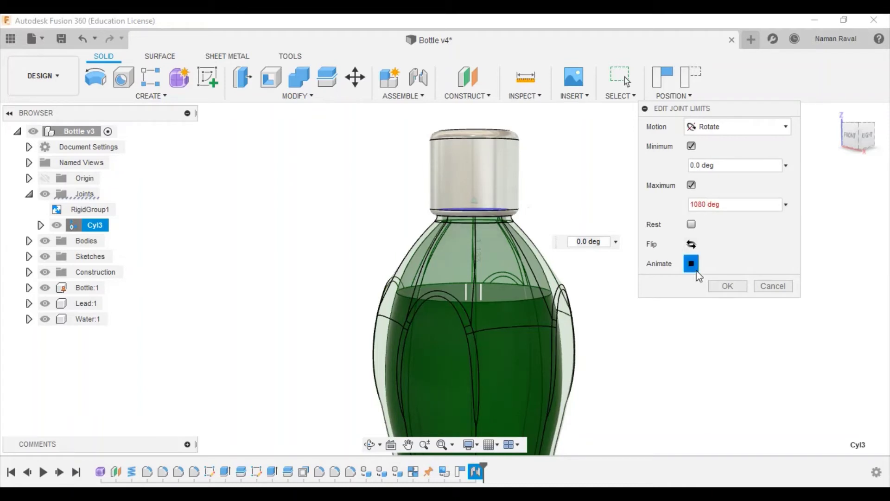
pyautogui.click(696, 272)
pyautogui.click(723, 286)
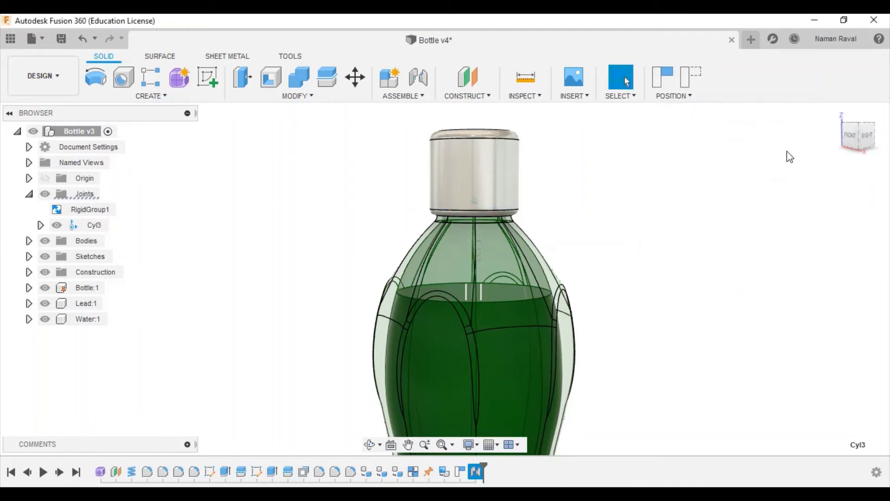
pyautogui.click(844, 118)
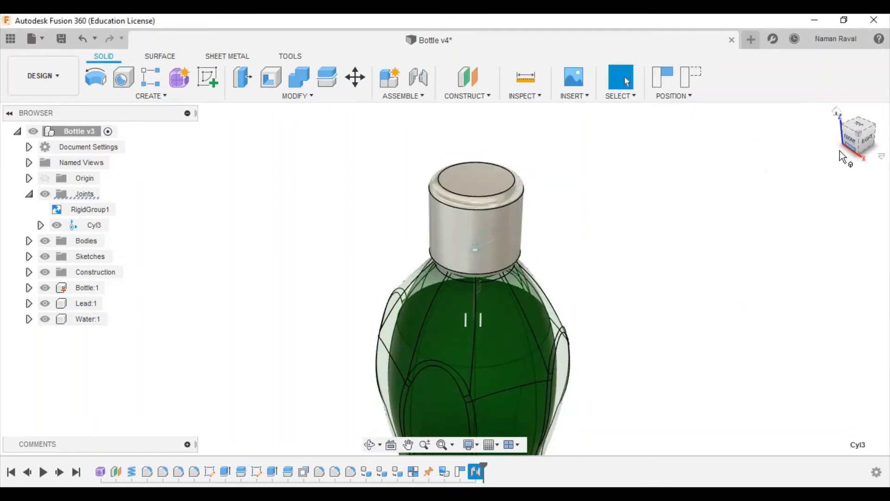
# - Activate the Lead:1 cap and start a sketch on its top face
pyautogui.rightClick(89, 306)
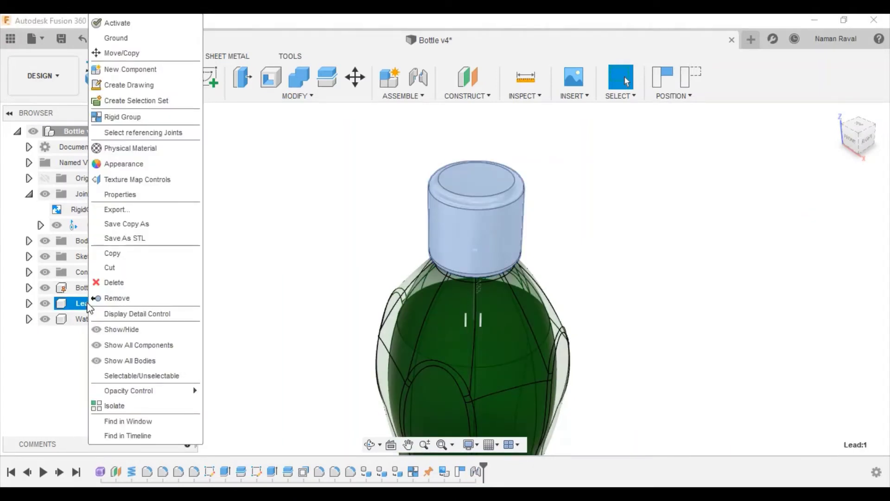
pyautogui.click(154, 23)
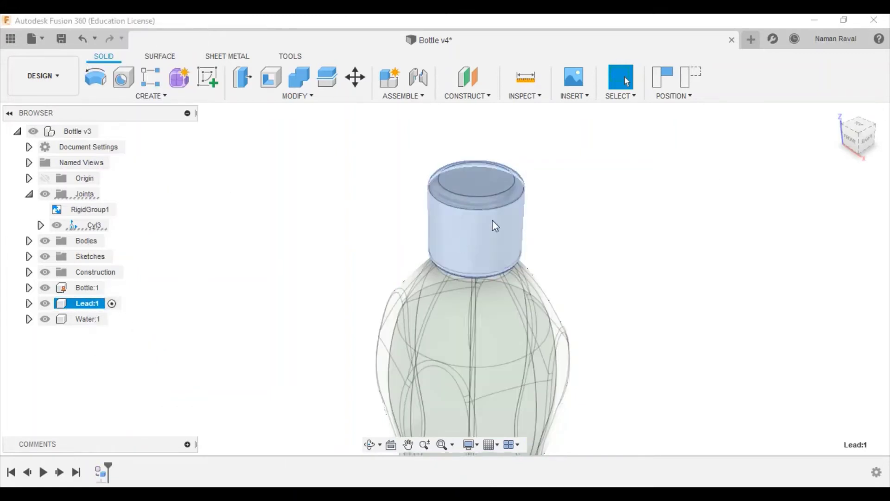
pyautogui.click(857, 124)
pyautogui.click(503, 310)
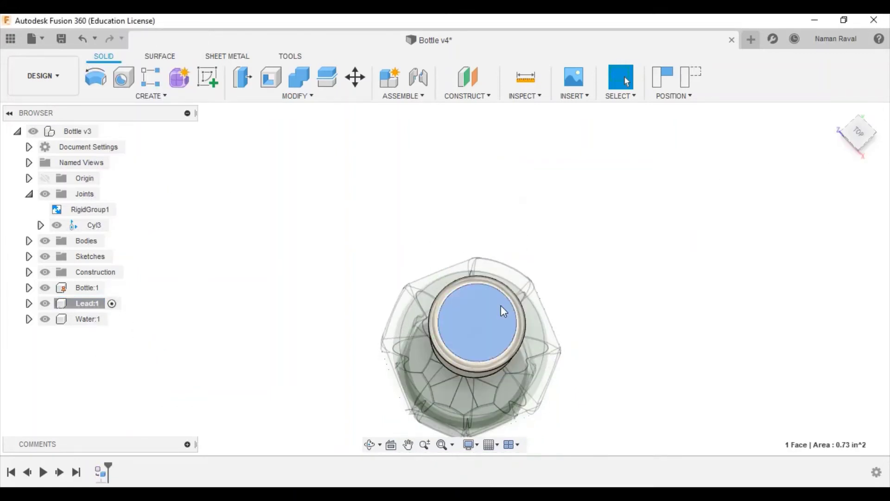
pyautogui.click(207, 77)
pyautogui.click(540, 279)
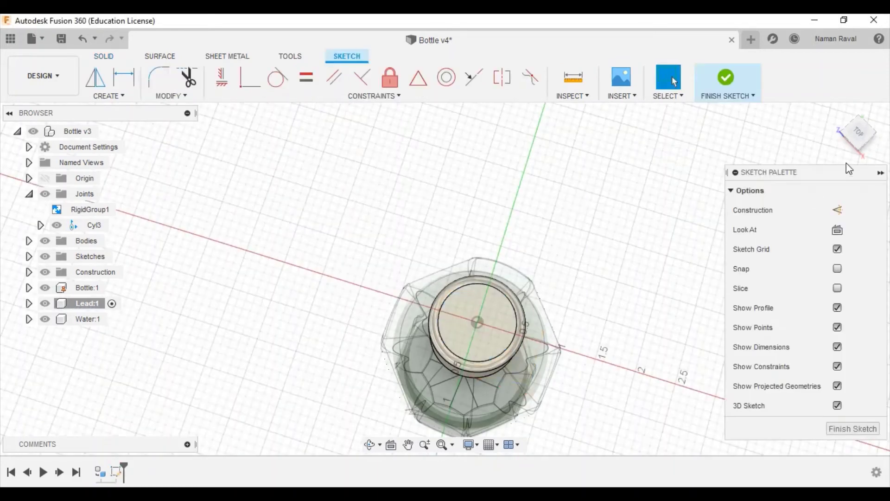
pyautogui.scroll(3, 494, 352)
pyautogui.scroll(3, 494, 352)
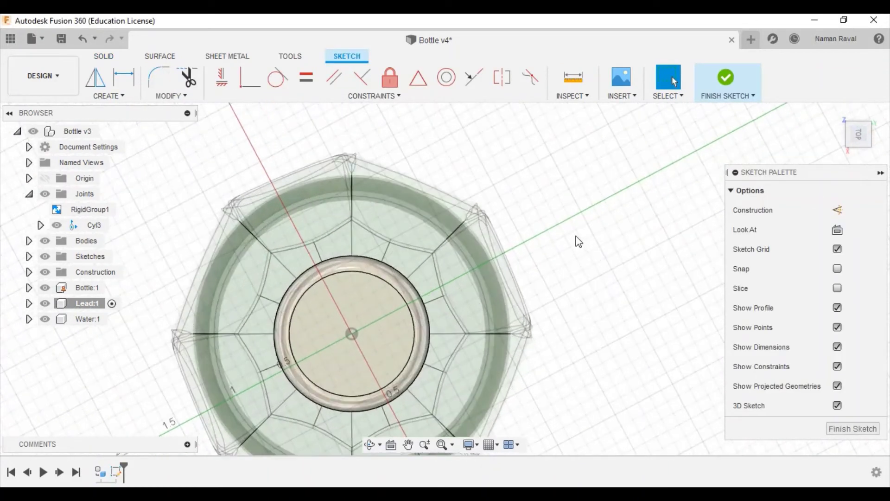
# - Draw a small 2-point rectangle at the cap's top rim
pyautogui.press('l')
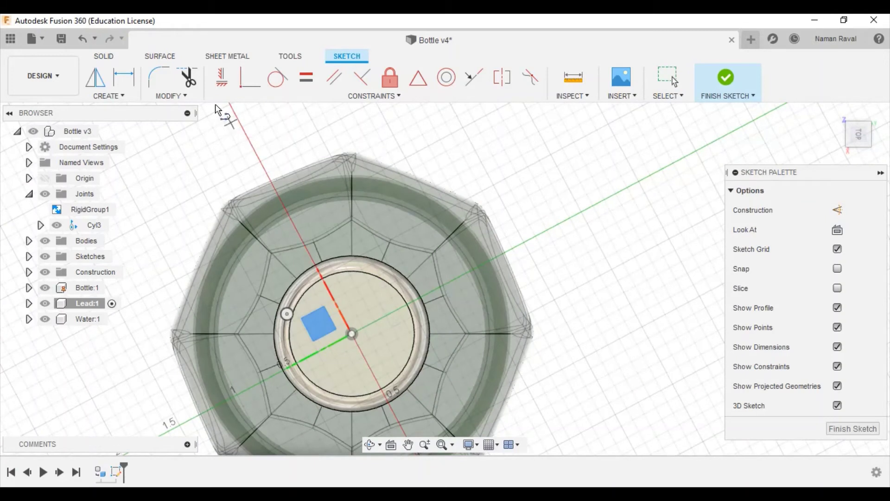
pyautogui.press('r')
pyautogui.click(837, 229)
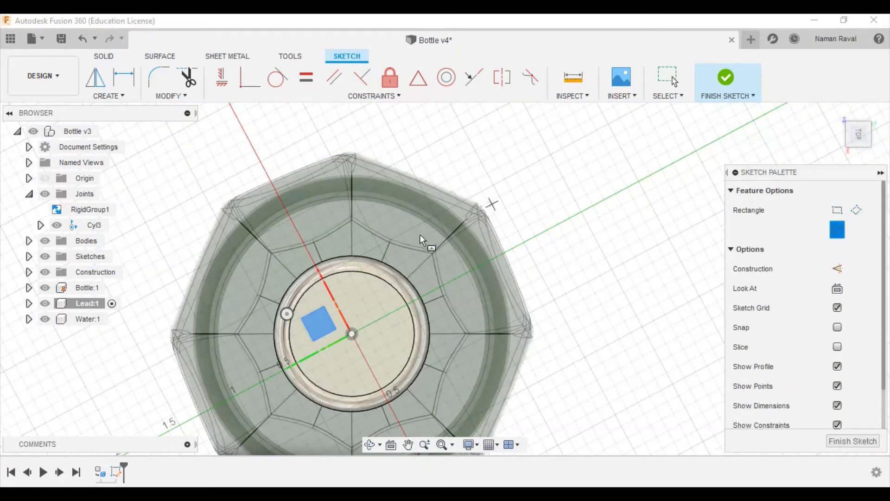
pyautogui.click(326, 278)
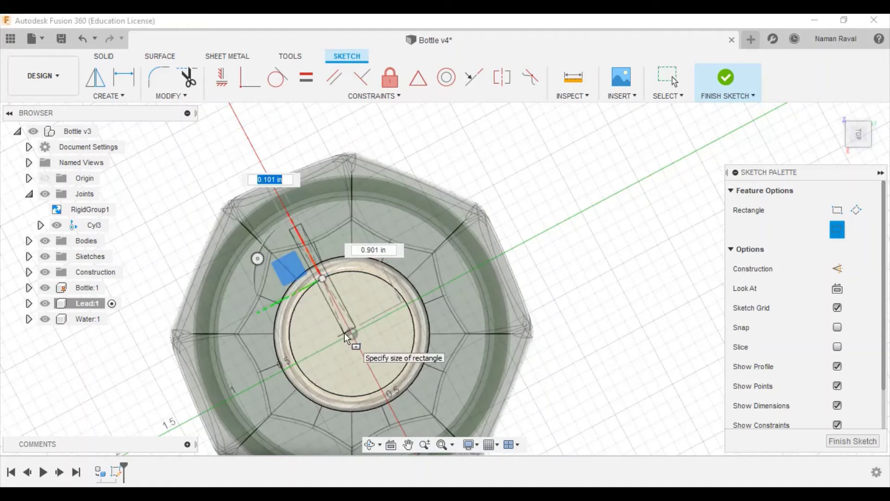
pyautogui.press('Escape')
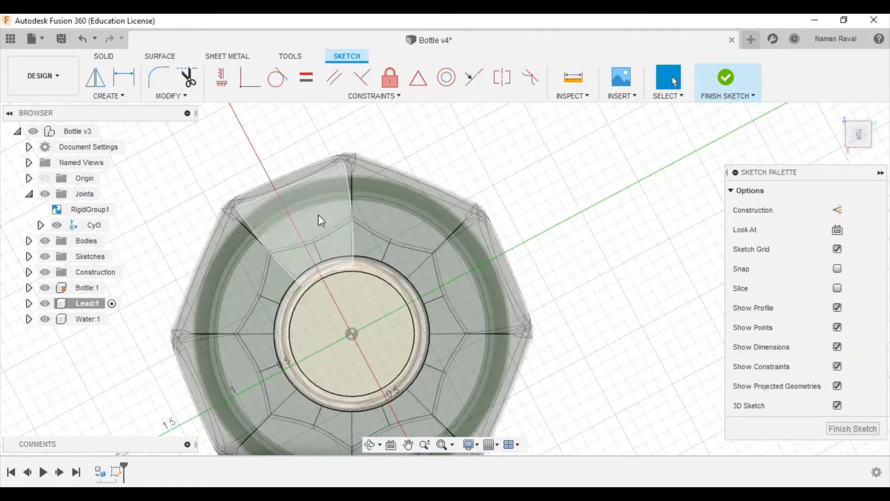
pyautogui.press('r')
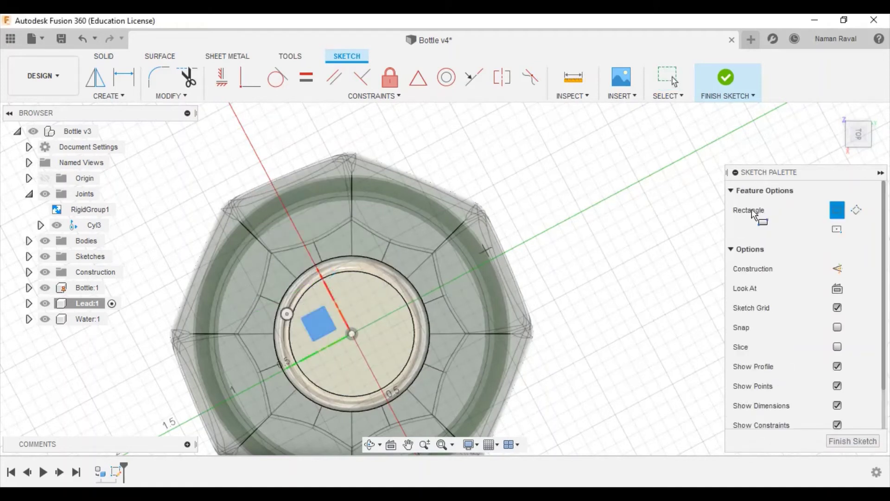
pyautogui.click(322, 270)
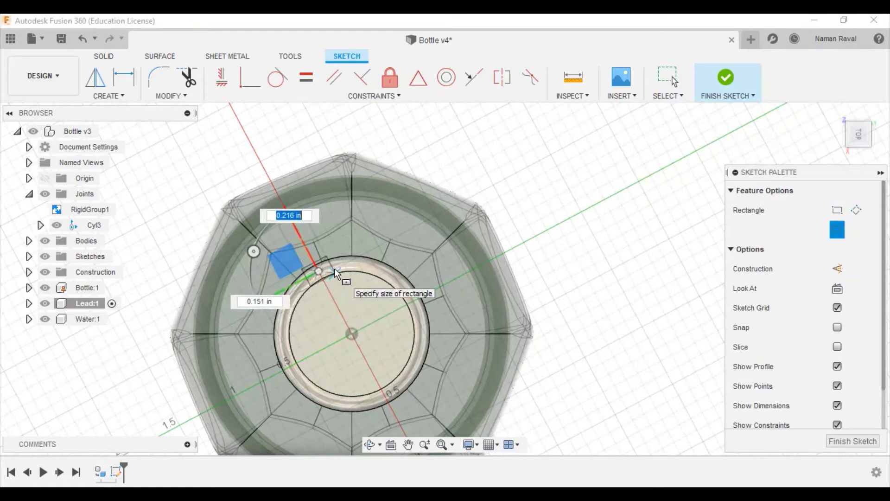
pyautogui.click(335, 268)
pyautogui.press('Escape')
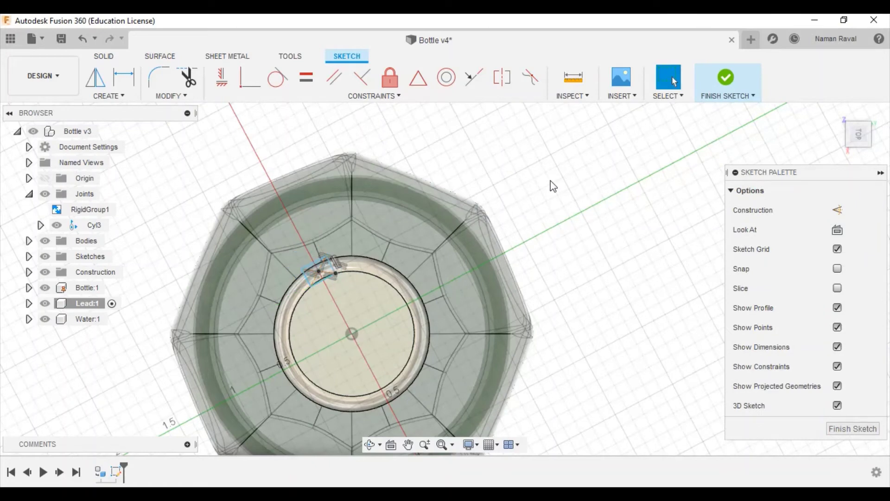
pyautogui.moveTo(858, 133)
pyautogui.click(837, 112)
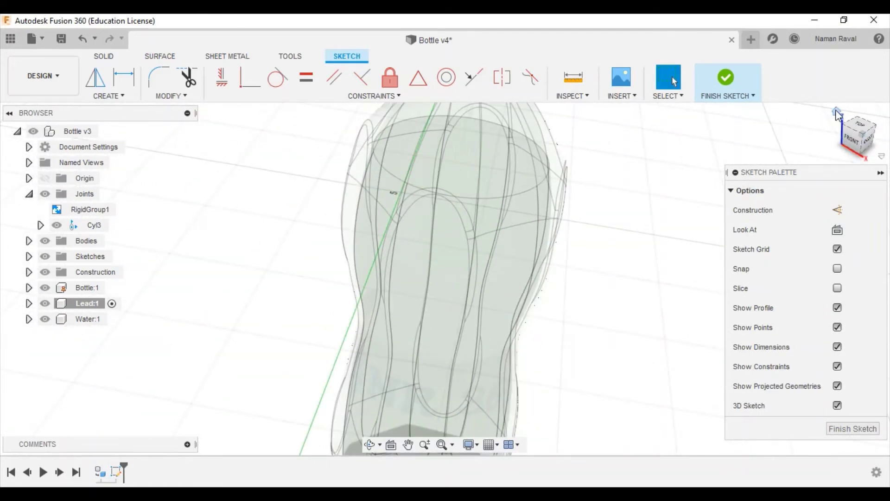
pyautogui.scroll(5, 427, 129)
pyautogui.scroll(5, 427, 130)
# - Extrude the small rim profile down the cap side as a Join tab
pyautogui.press('e')
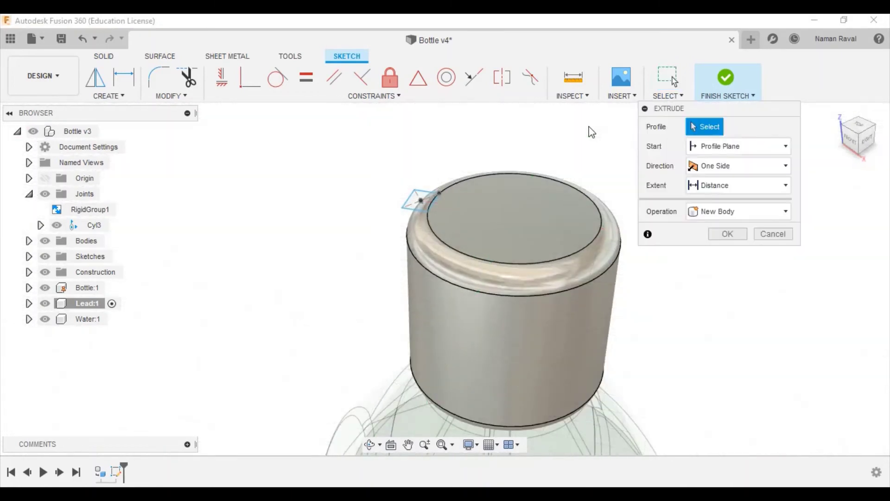
pyautogui.click(420, 199)
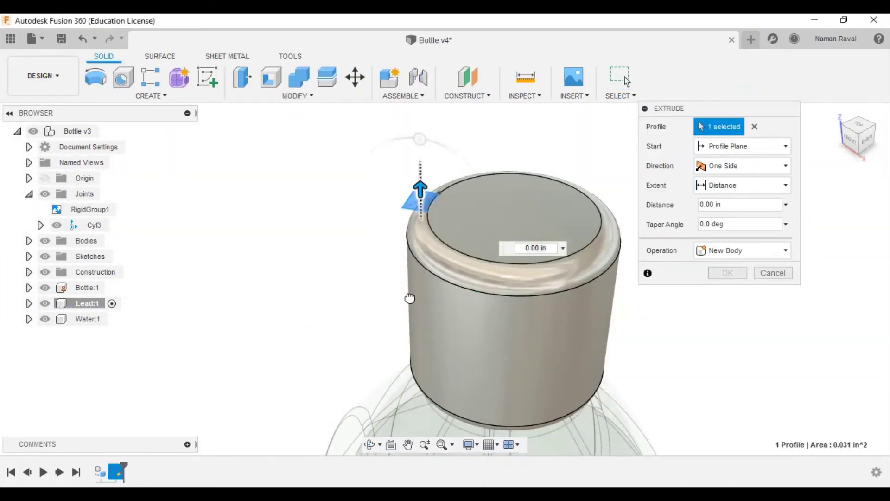
pyautogui.moveTo(409, 298); pyautogui.dragTo(424, 369)
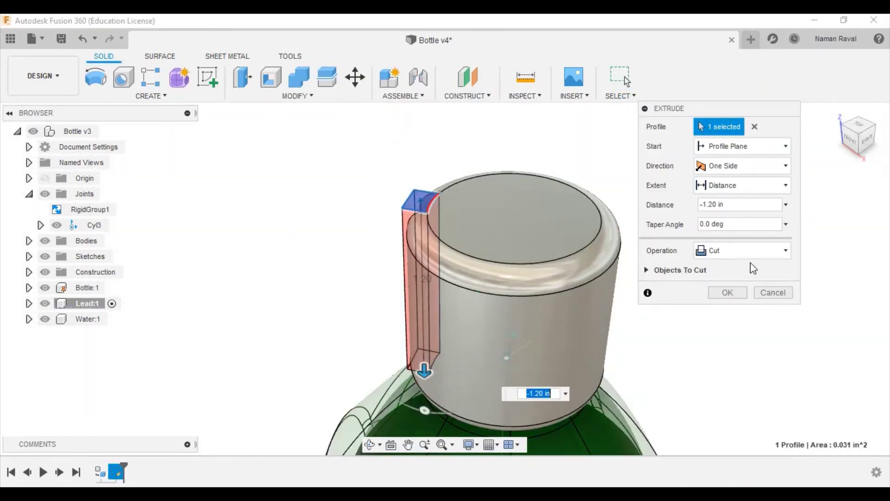
pyautogui.click(746, 250)
pyautogui.click(741, 271)
pyautogui.click(733, 276)
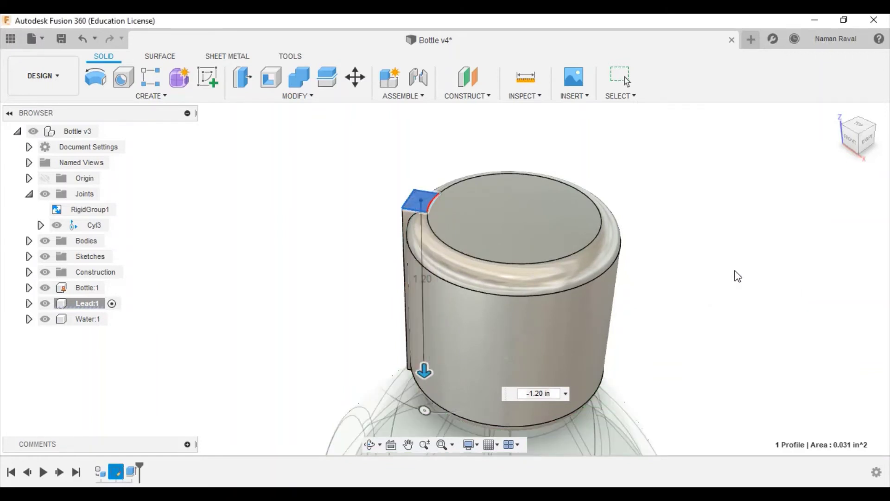
# - Round the tab's top edge with a 2.5 mm fillet
pyautogui.press('f')
pyautogui.click(409, 197)
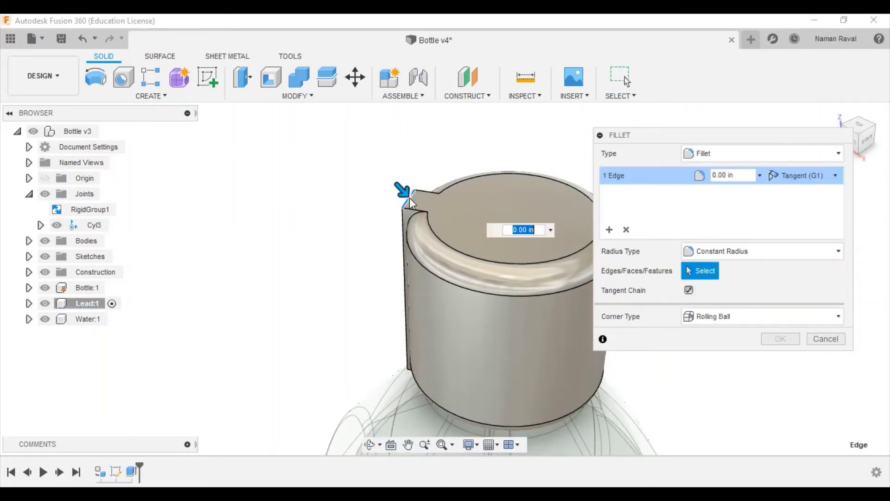
pyautogui.write('.5mm')
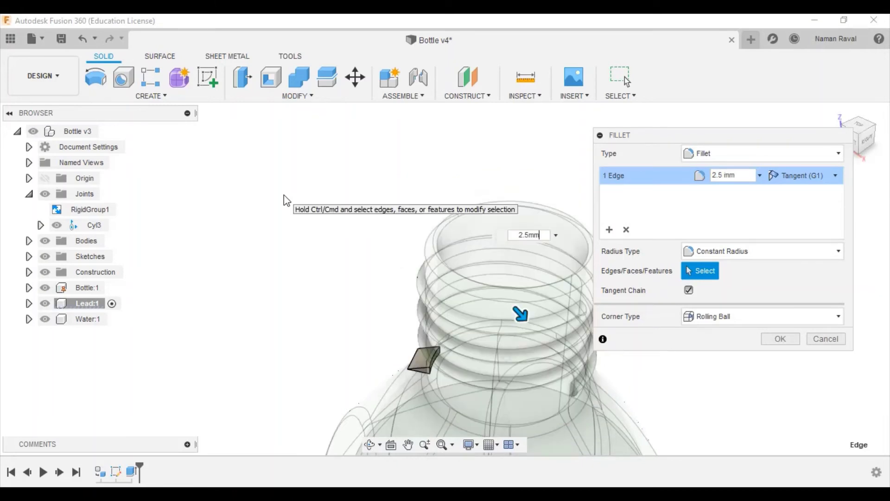
pyautogui.click(778, 339)
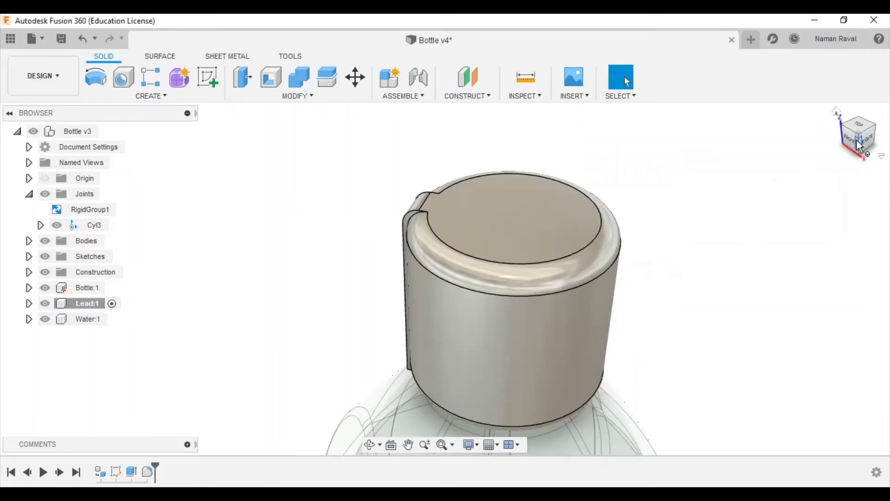
# - Edit the tab extrusion to a distance of -1.10 in
pyautogui.keyDown('shift'); pyautogui.moveTo(771, 183); pyautogui.dragTo(618, 292, button='middle'); pyautogui.keyUp('shift')
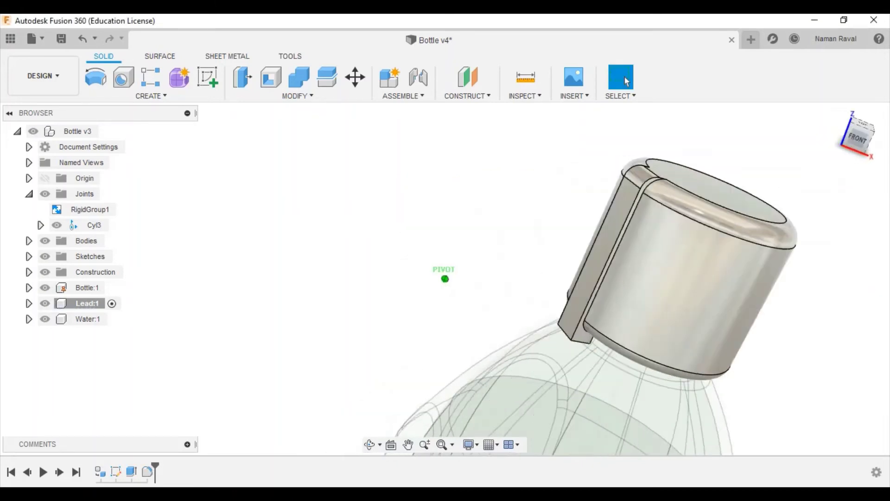
pyautogui.rightClick(131, 471)
pyautogui.click(181, 342)
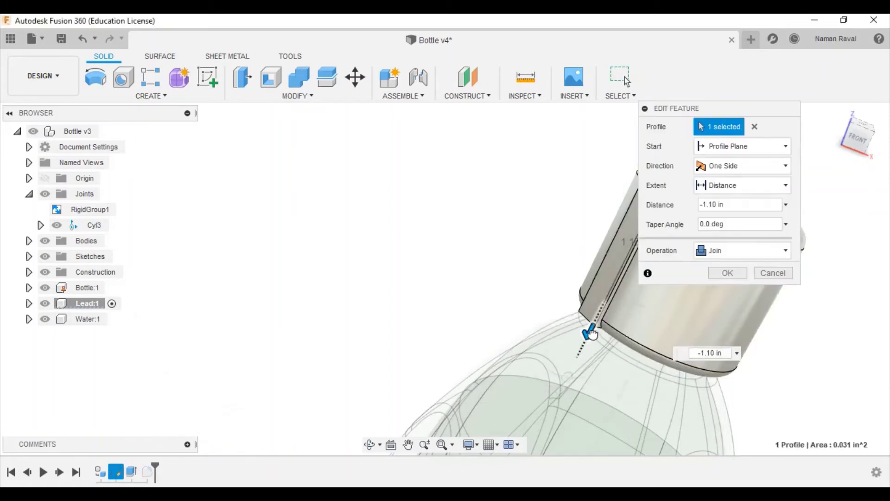
pyautogui.click(726, 274)
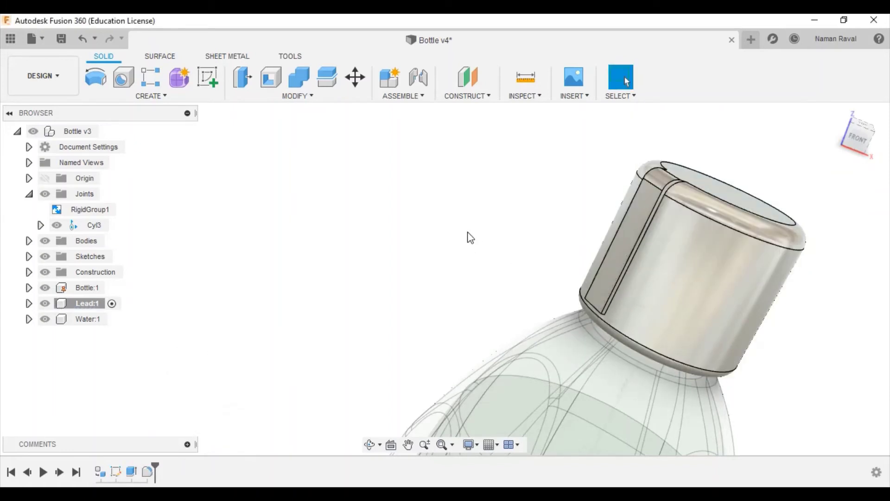
# - Retry selecting the tab's bottom edge for a fillet, cancelling wrong picks
pyautogui.press('f')
pyautogui.moveTo(711, 139); pyautogui.dragTo(379, 139)
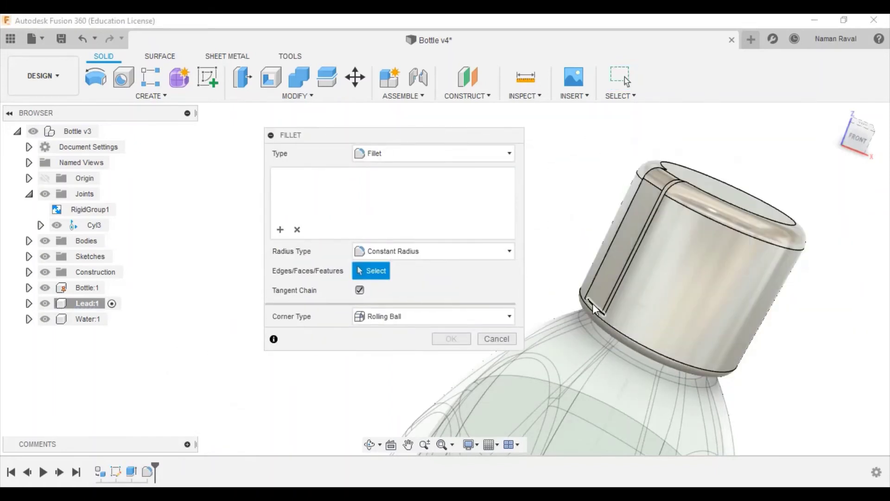
pyautogui.click(595, 309)
pyautogui.press('Escape')
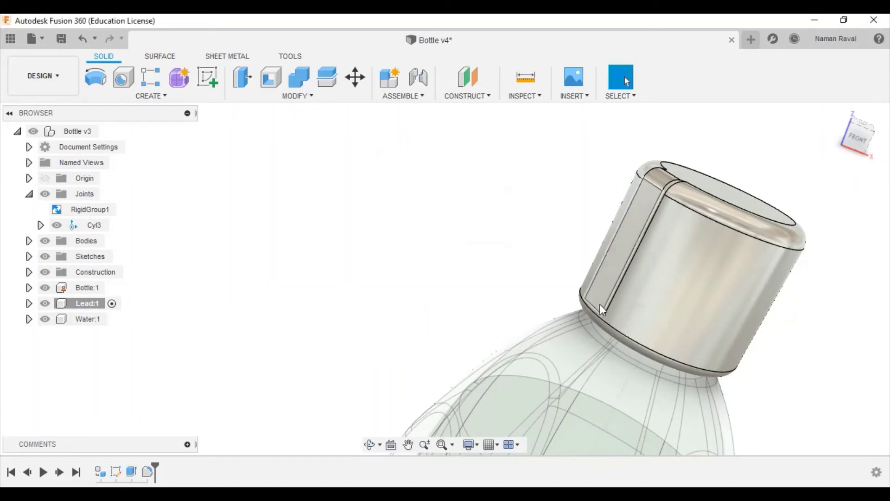
pyautogui.scroll(2, 602, 310)
pyautogui.scroll(3, 603, 305)
pyautogui.press('f')
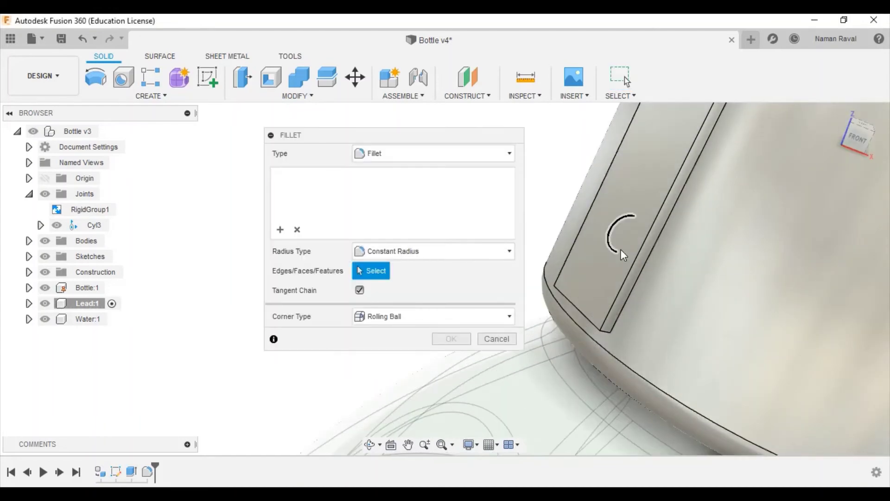
pyautogui.click(569, 229)
pyautogui.press('Escape')
pyautogui.press('f')
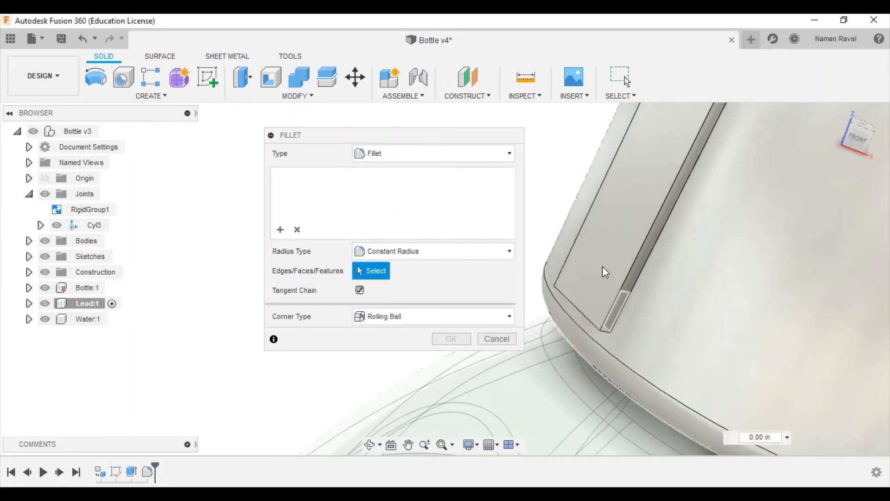
pyautogui.click(603, 268)
pyautogui.click(577, 308)
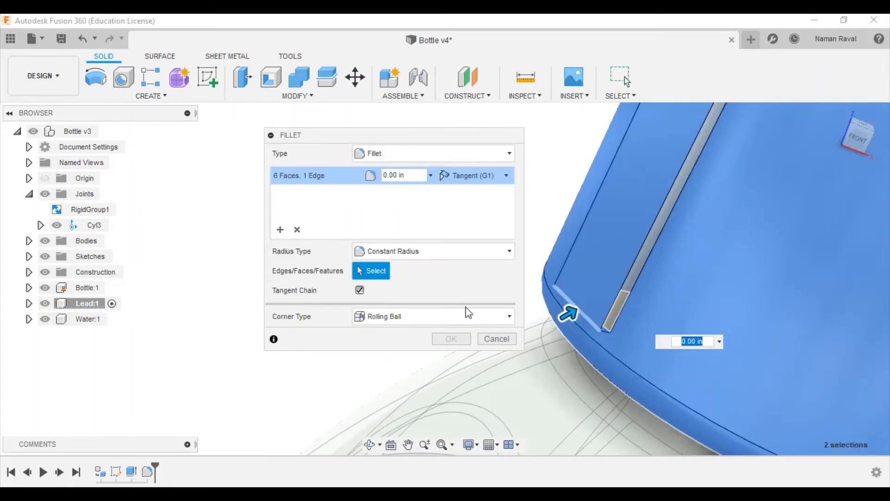
pyautogui.press('Escape')
# - Round the tab's bottom corner edge with a 0.25 in fillet
pyautogui.click(589, 307)
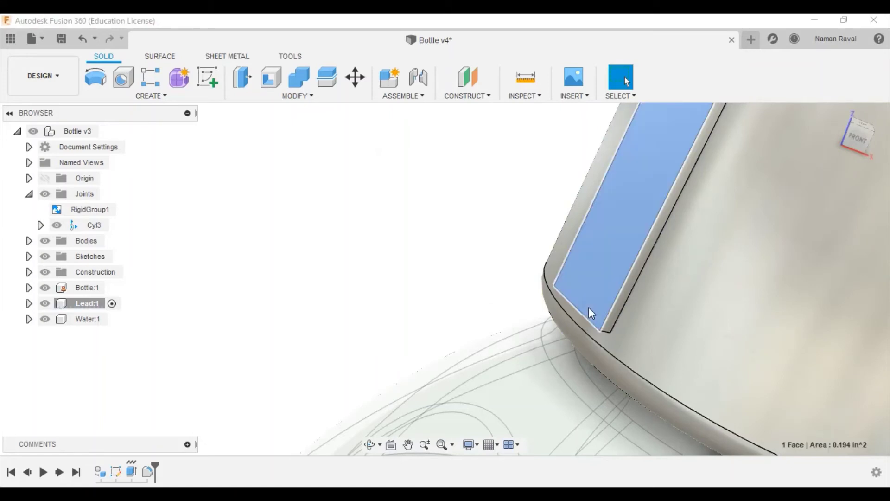
pyautogui.press('f')
pyautogui.press('Escape')
pyautogui.click(578, 310)
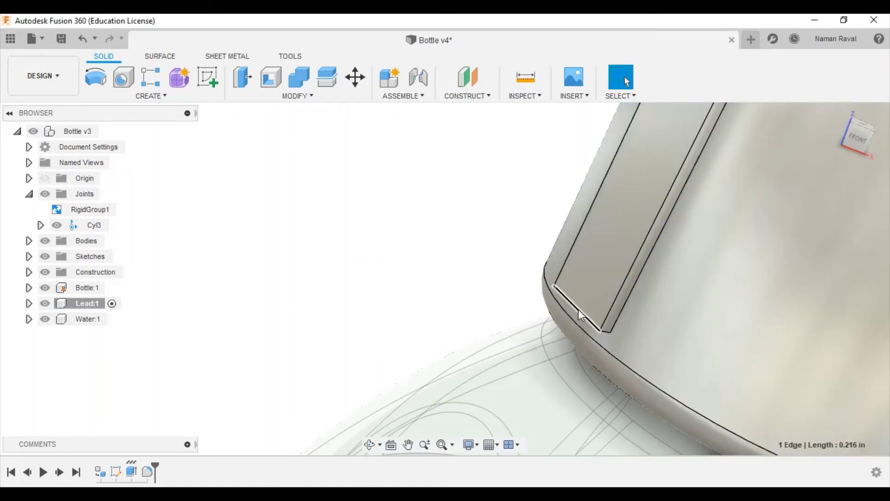
pyautogui.press('f')
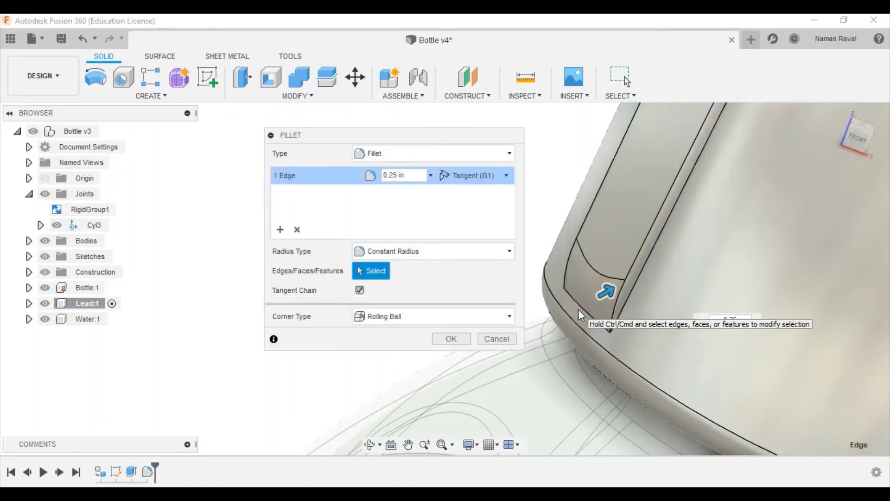
pyautogui.press('Escape')
pyautogui.rightClick(478, 246)
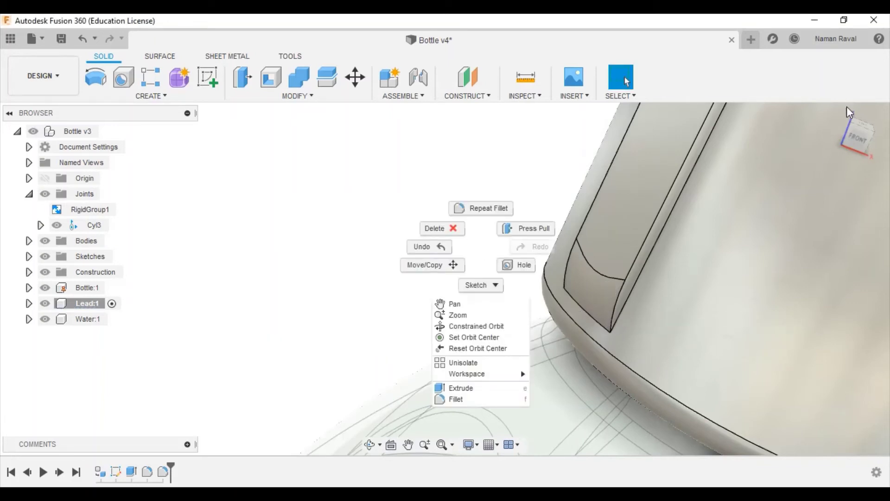
pyautogui.press('Escape')
pyautogui.click(855, 139)
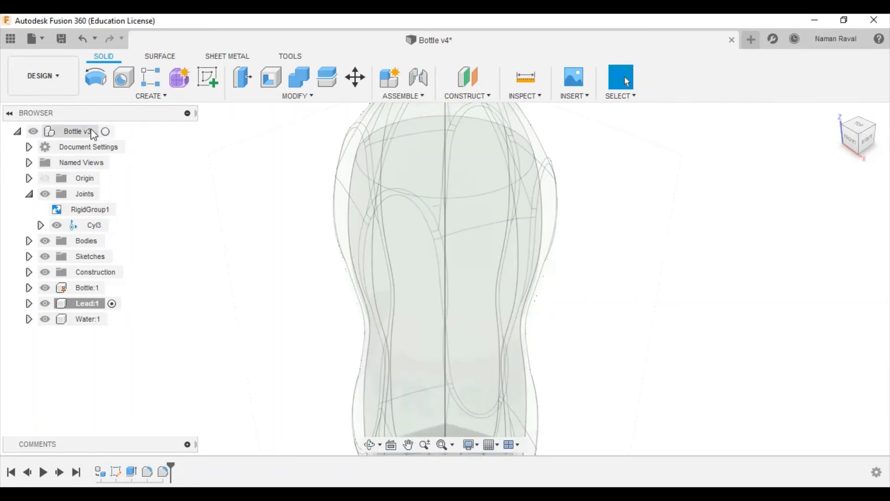
# - Activate the top-level Bottle v3 assembly and drag the cap up the neck on Cyl3
pyautogui.click(108, 132)
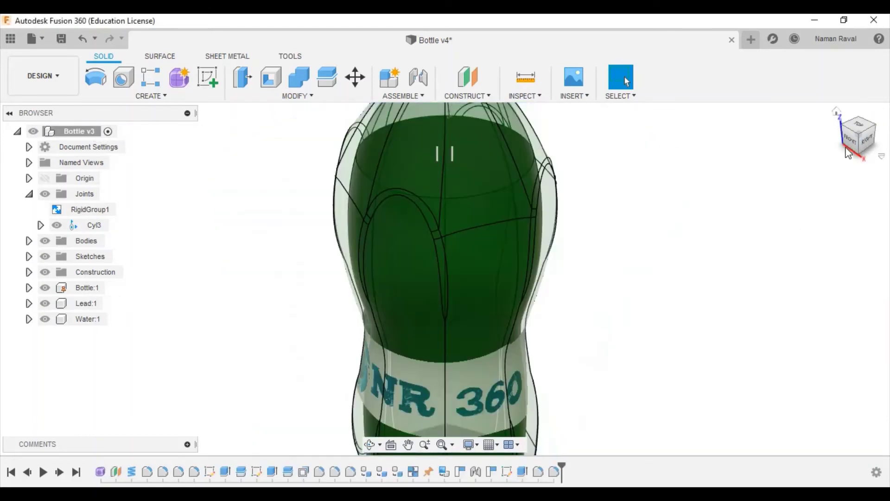
pyautogui.click(859, 141)
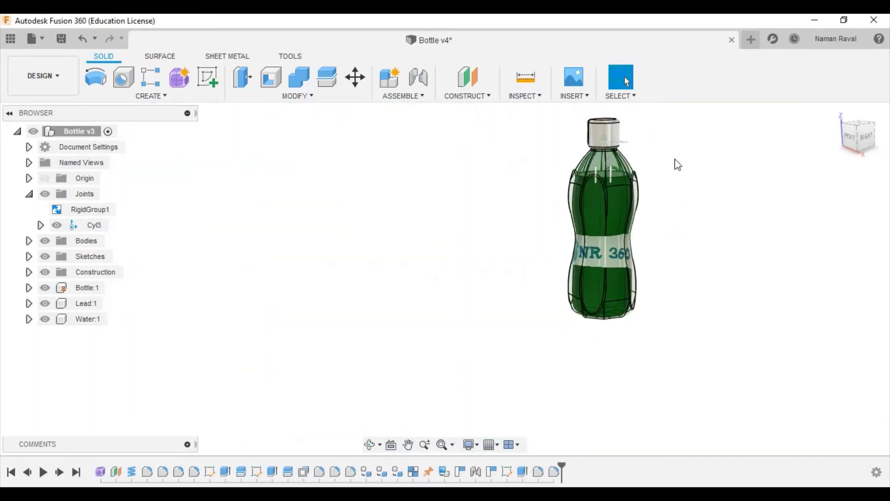
pyautogui.scroll(3, 675, 113)
pyautogui.scroll(2, 676, 114)
pyautogui.click(480, 174)
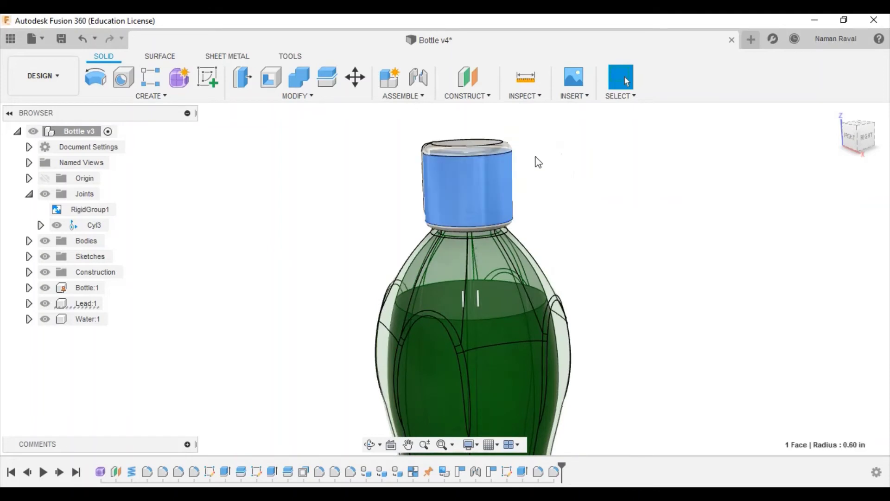
pyautogui.click(263, 207)
pyautogui.moveTo(436, 200)
pyautogui.mouseDown()
pyautogui.moveTo(371, 197)
pyautogui.moveTo(643, 174)
pyautogui.moveTo(569, 234)
pyautogui.moveTo(533, 207)
pyautogui.mouseUp()
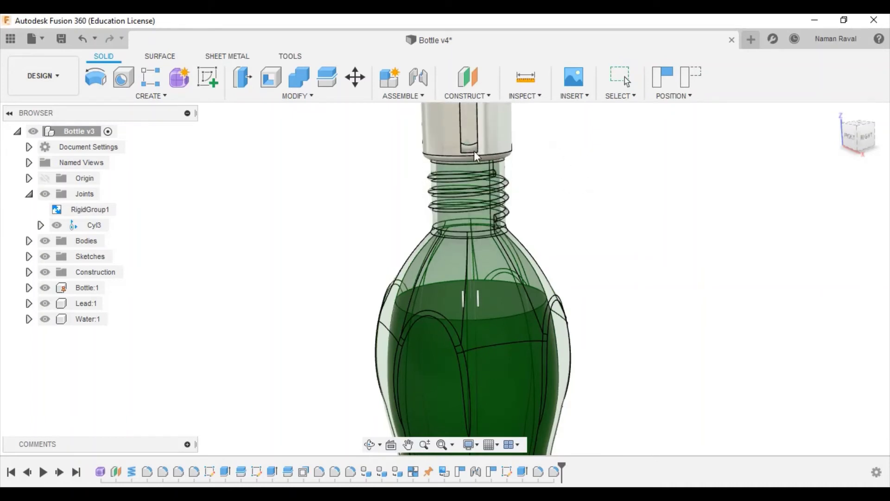
# - Enable minimum and maximum slide limits on Cyl3's distance, minimum at 1.10 in
pyautogui.click(41, 225)
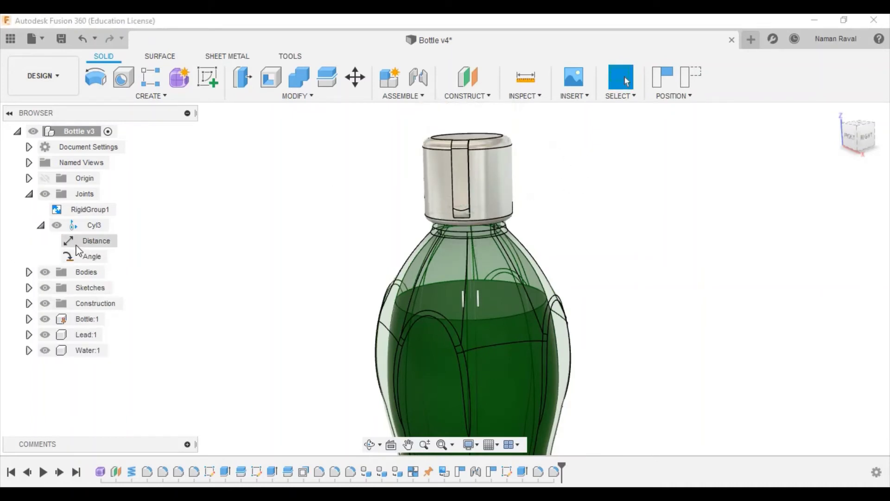
pyautogui.rightClick(74, 240)
pyautogui.click(102, 273)
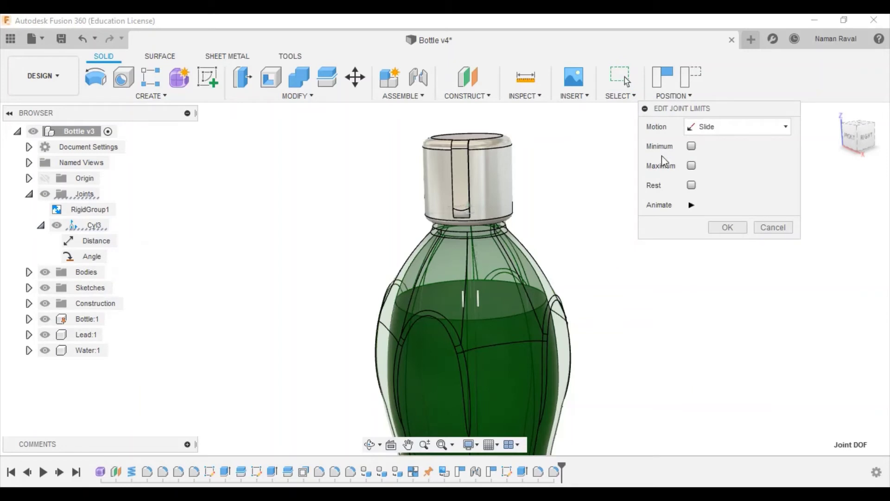
pyautogui.click(691, 146)
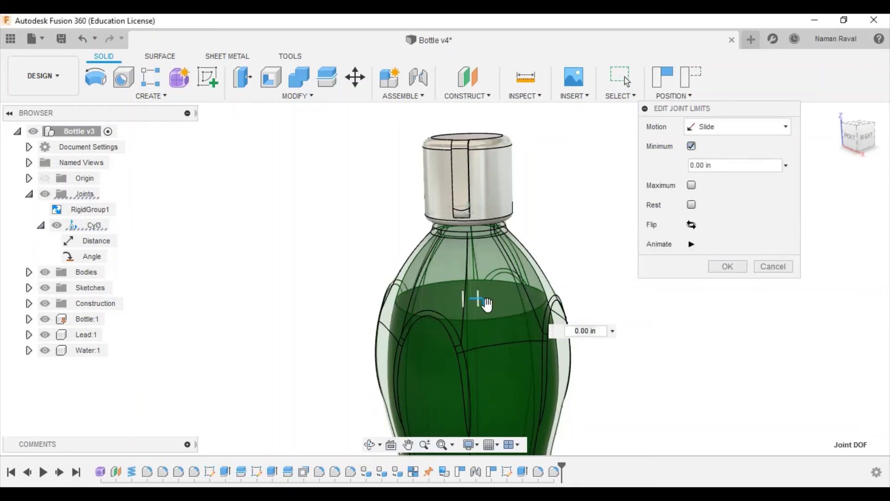
pyautogui.moveTo(491, 304)
pyautogui.mouseDown()
pyautogui.moveTo(493, 228)
pyautogui.moveTo(528, 157)
pyautogui.mouseUp()
pyautogui.click(691, 185)
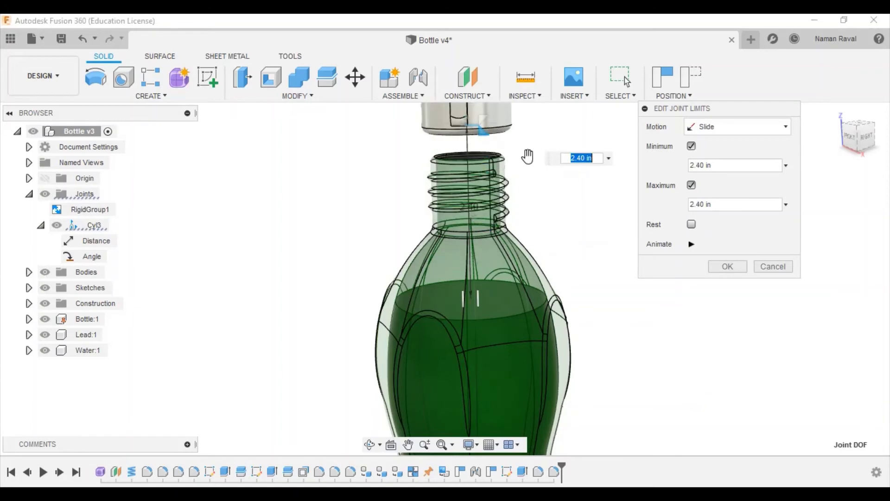
pyautogui.click(696, 246)
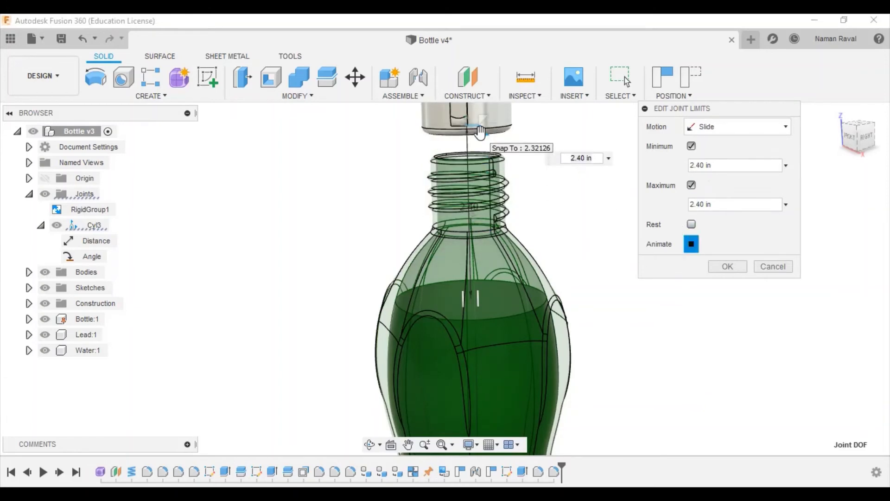
pyautogui.moveTo(482, 132); pyautogui.dragTo(491, 229)
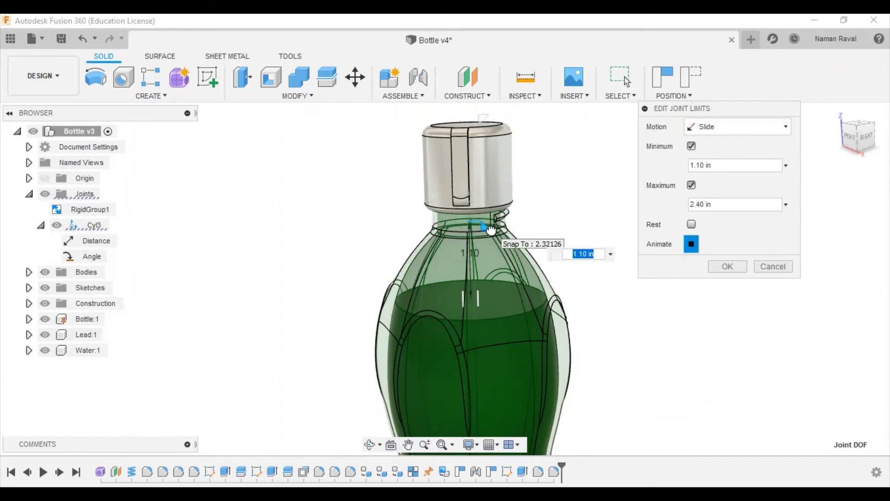
pyautogui.click(726, 266)
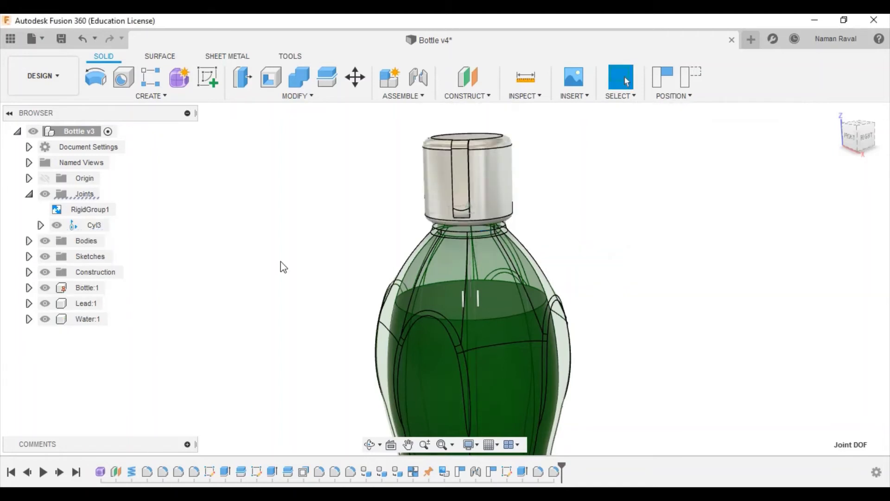
# - Animate the Cyl3 cap joint, return to the home view, and hide the Joints folder
pyautogui.rightClick(77, 221)
pyautogui.click(109, 325)
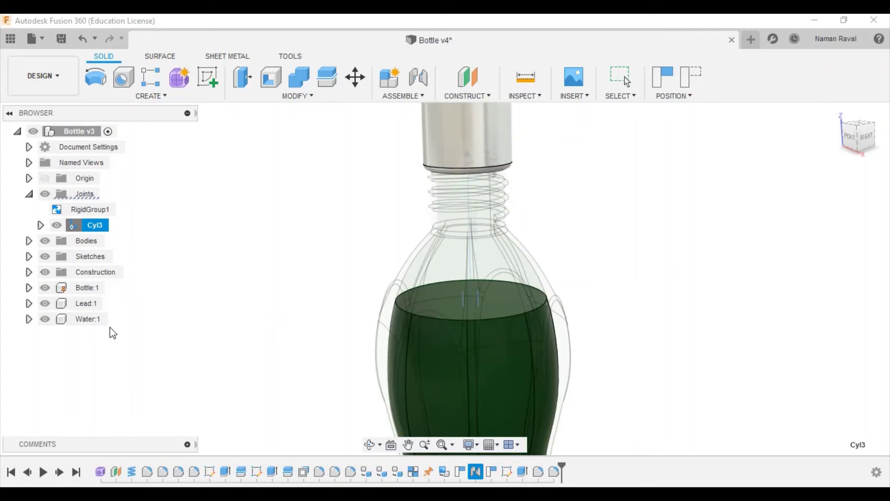
pyautogui.press('Escape')
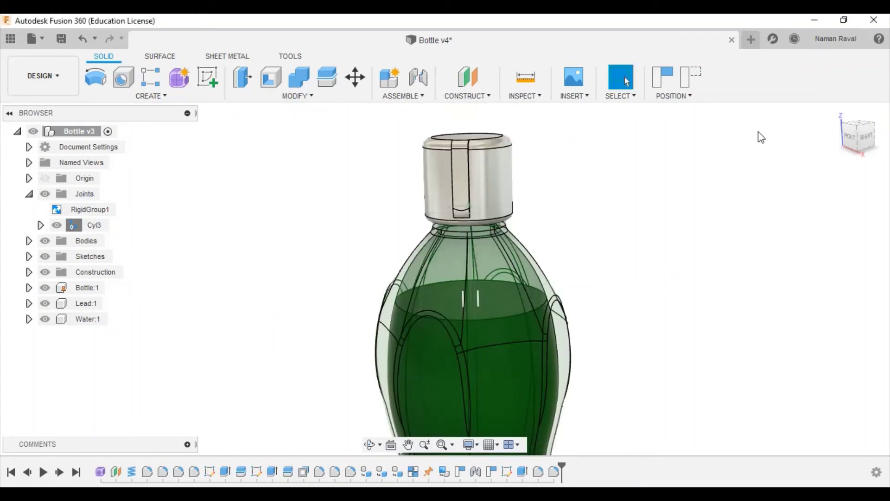
pyautogui.click(840, 116)
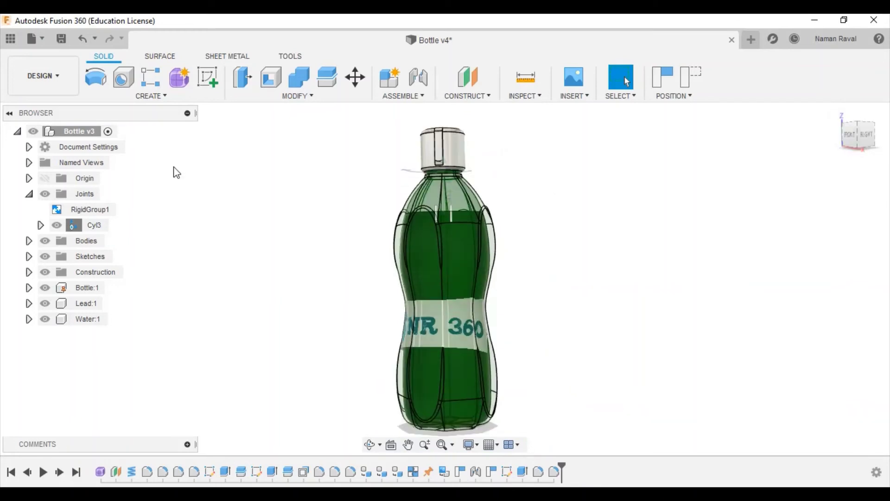
pyautogui.click(46, 195)
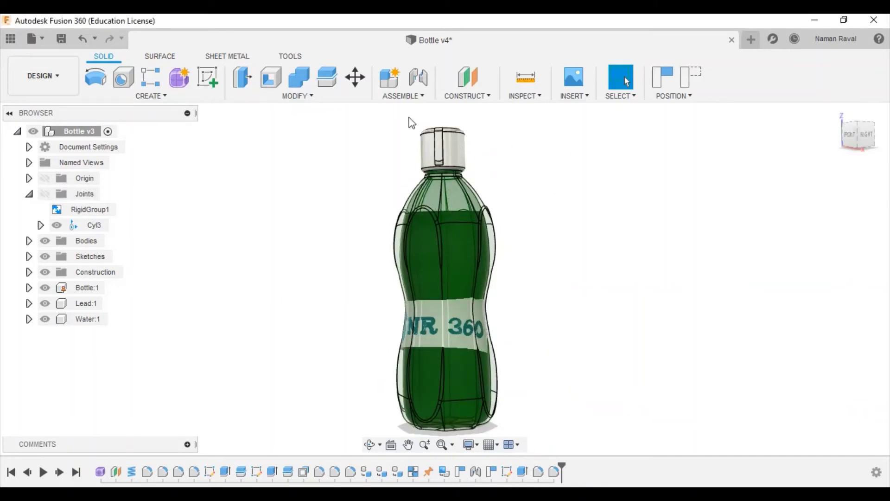
pyautogui.moveTo(445, 147); pyautogui.dragTo(329, 154)
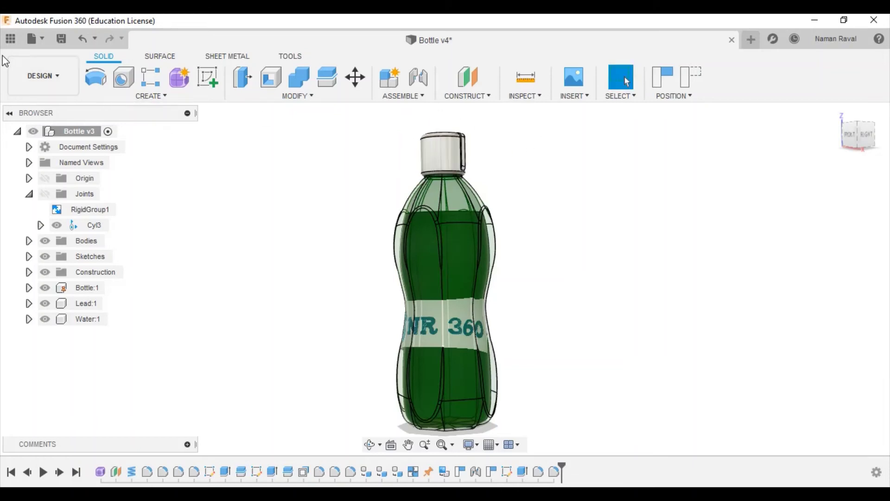
# - In the Glass with ice cubes design, hide the wooden board body Body6
pyautogui.click(10, 38)
pyautogui.scroll(-3, 200, 365)
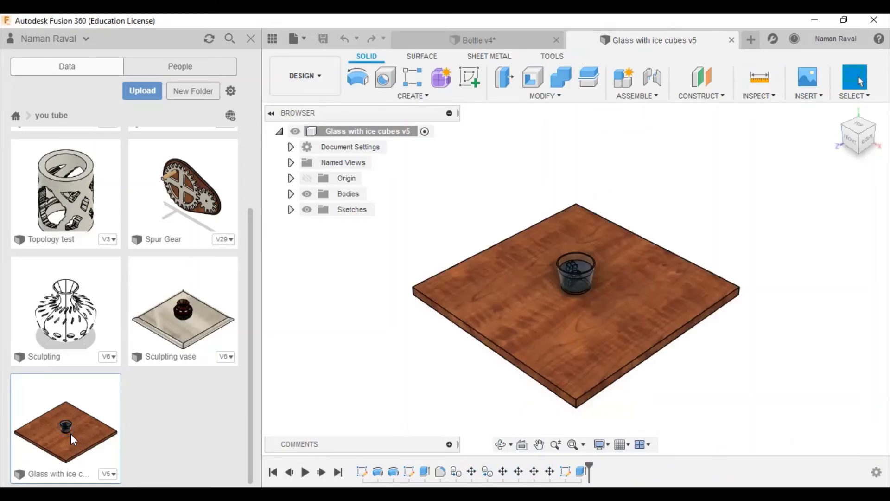
pyautogui.click(290, 193)
pyautogui.click(363, 288)
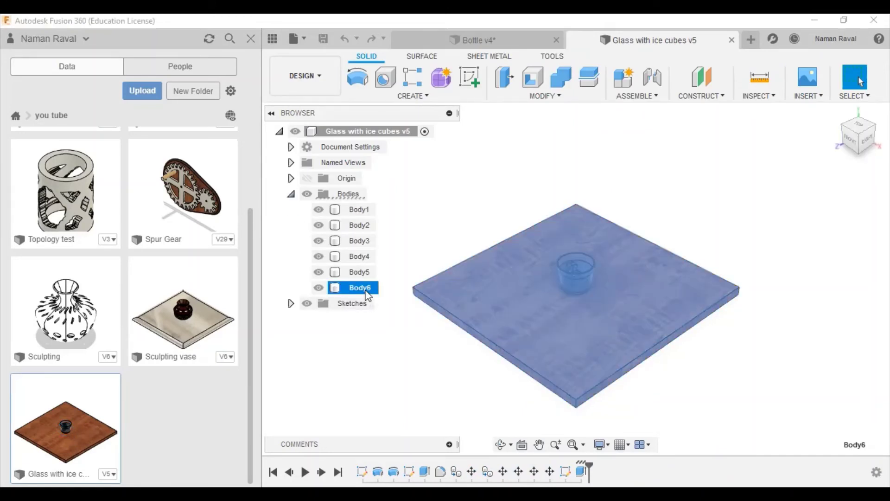
pyautogui.click(318, 287)
pyautogui.click(704, 188)
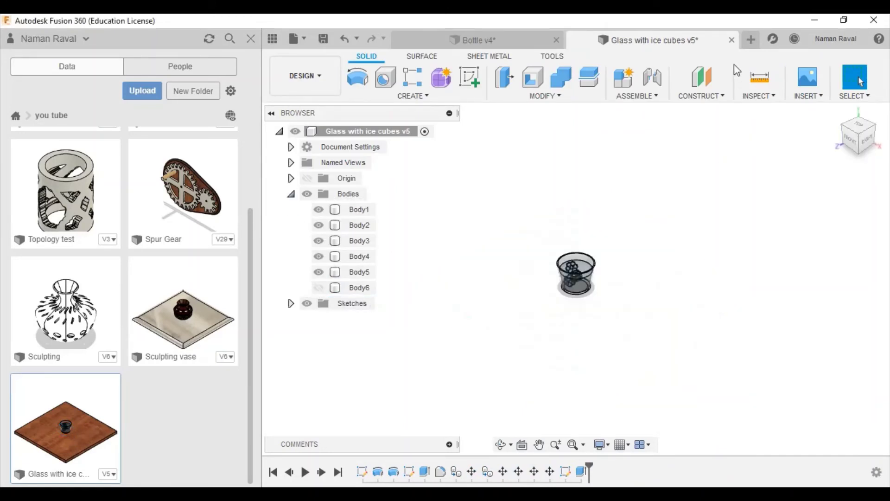
# - Save the glass design as a new version and return to the Bottle v4 design
pyautogui.click(323, 39)
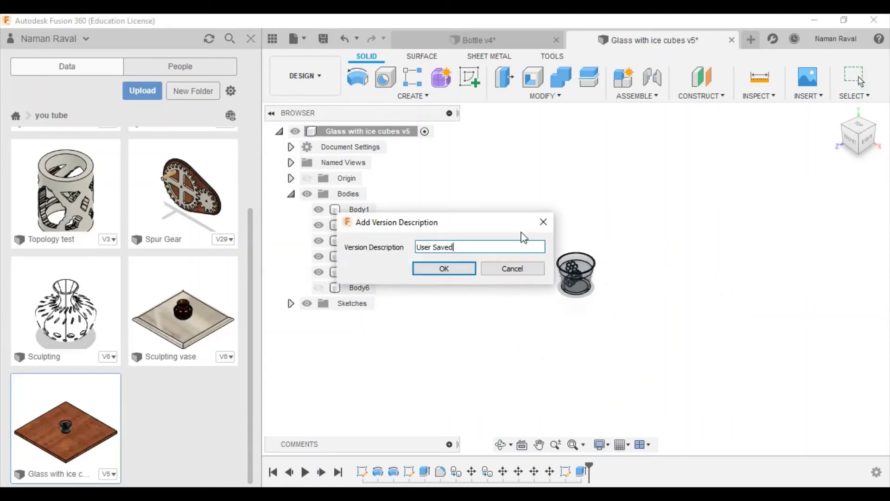
pyautogui.click(460, 270)
pyautogui.click(502, 45)
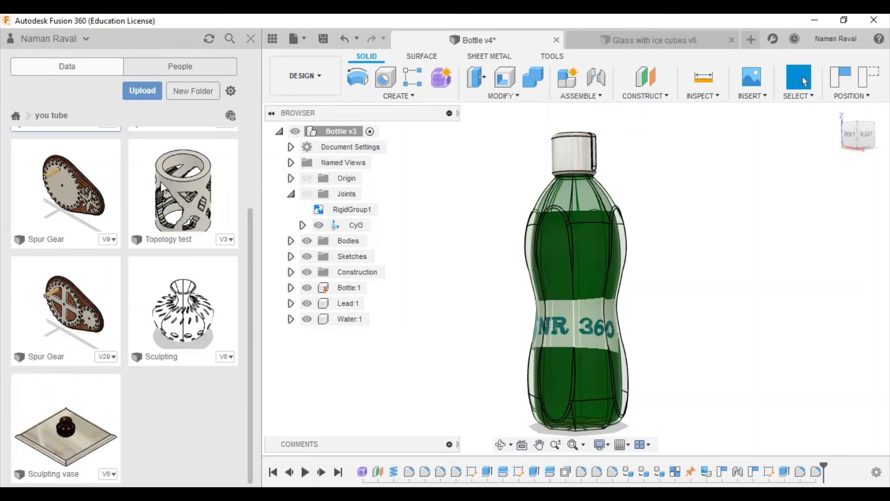
# - Insert the Glass with ice cubes design into the bottle design from the Data Panel
pyautogui.scroll(3, 242, 209)
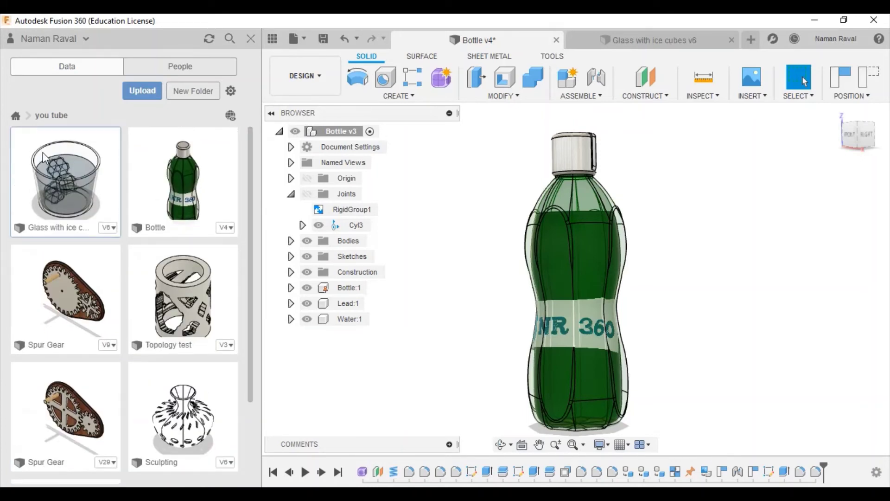
pyautogui.moveTo(43, 152); pyautogui.dragTo(484, 253)
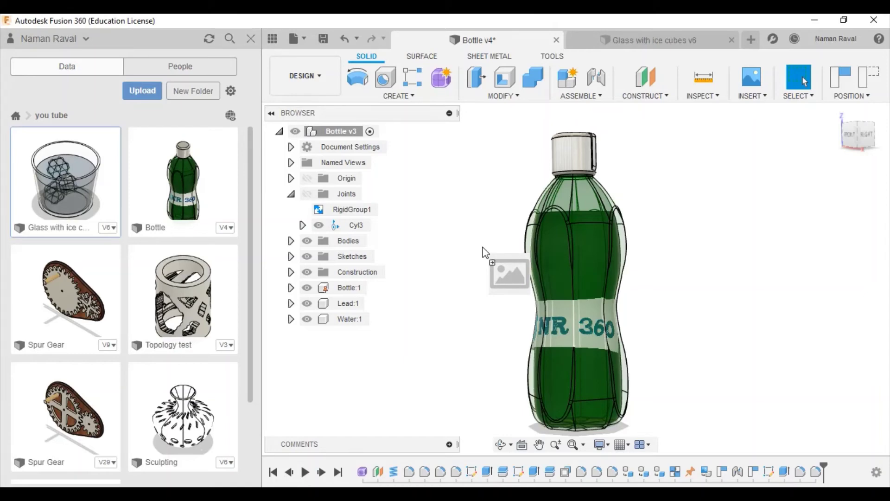
pyautogui.moveTo(483, 248); pyautogui.dragTo(483, 251)
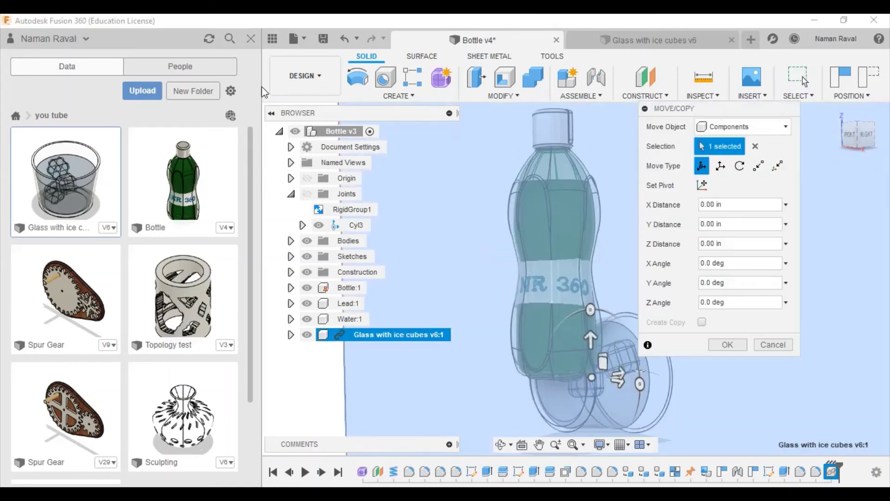
pyautogui.click(246, 44)
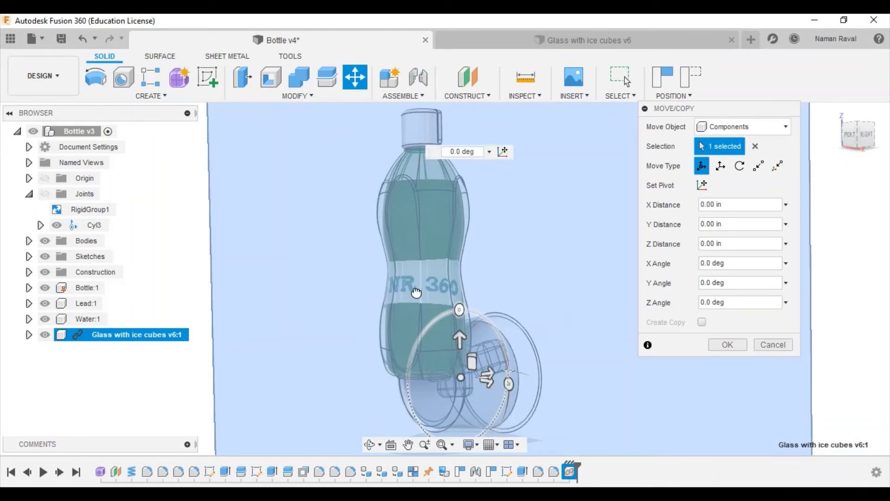
# - Tilt the glass upright and move it 1.50 in along Y, 4.00 in along X and 8.50 in along Z
pyautogui.moveTo(459, 297)
pyautogui.mouseDown()
pyautogui.moveTo(330, 291)
pyautogui.moveTo(336, 372)
pyautogui.mouseUp()
pyautogui.moveTo(461, 338); pyautogui.dragTo(459, 291)
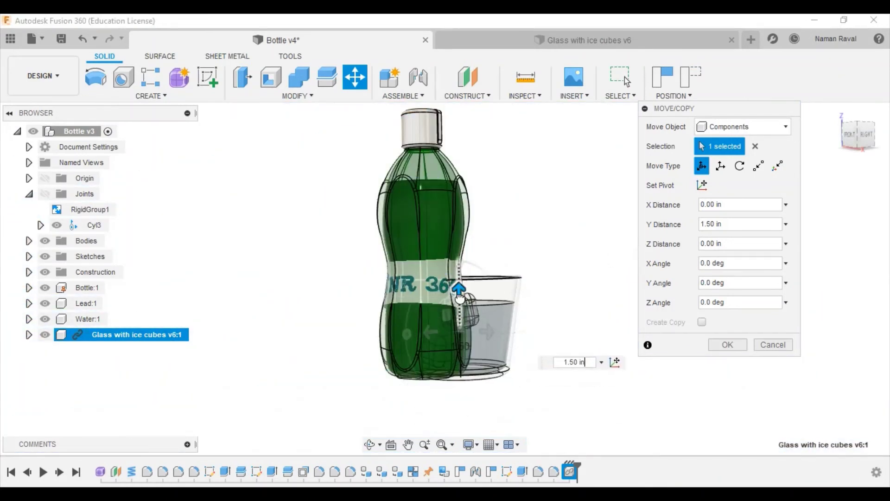
pyautogui.click(836, 108)
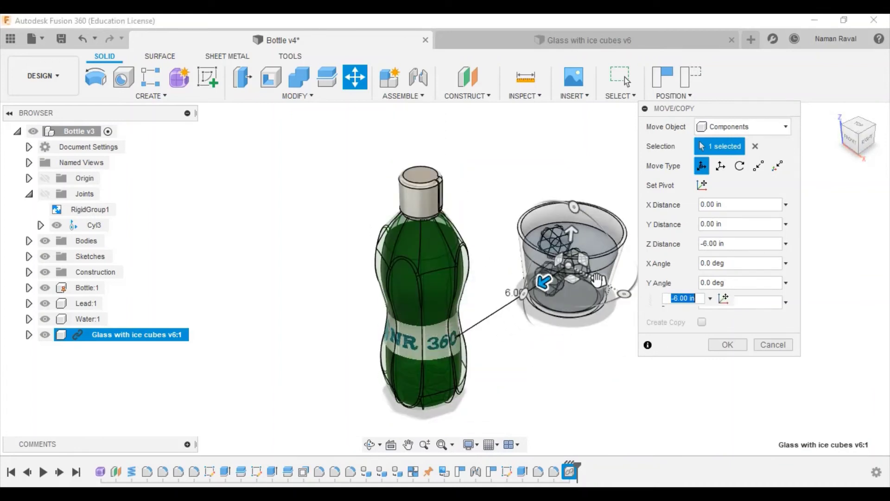
pyautogui.moveTo(549, 280); pyautogui.dragTo(680, 352)
pyautogui.moveTo(763, 111); pyautogui.dragTo(476, 24)
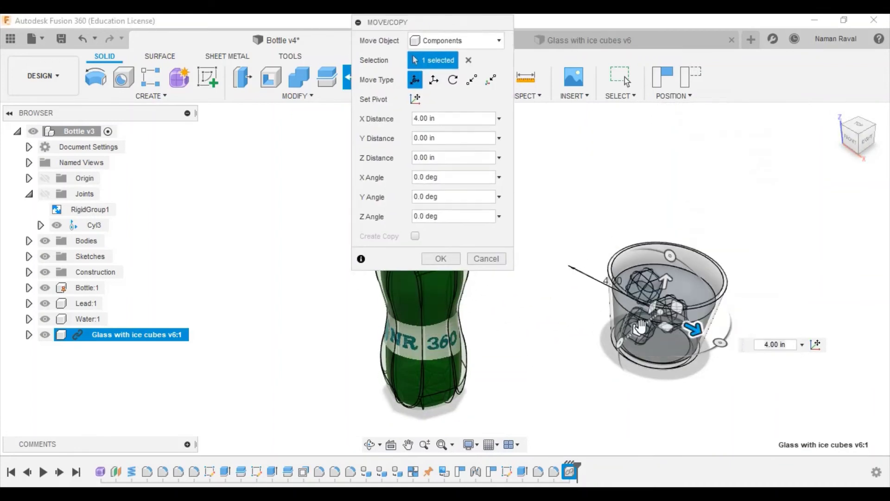
pyautogui.moveTo(640, 326); pyautogui.dragTo(432, 418)
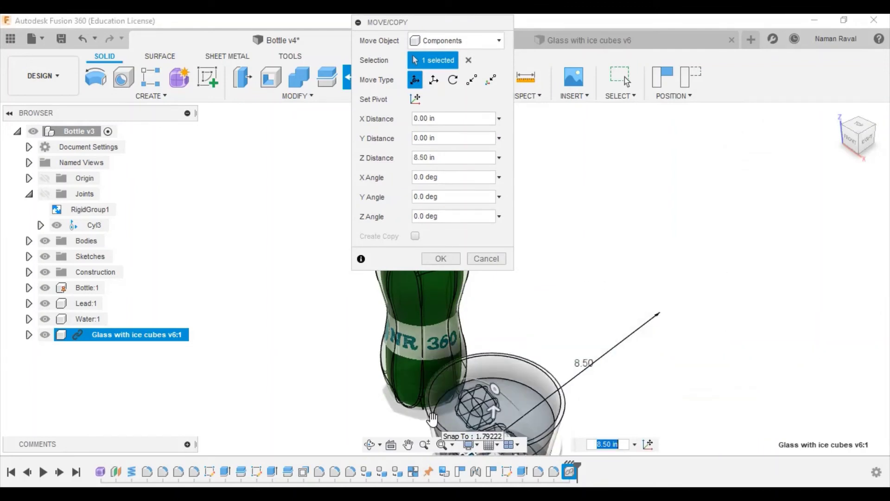
# - From the front view, slide the glass to X -8.00 in beside the bottle and confirm
pyautogui.click(851, 141)
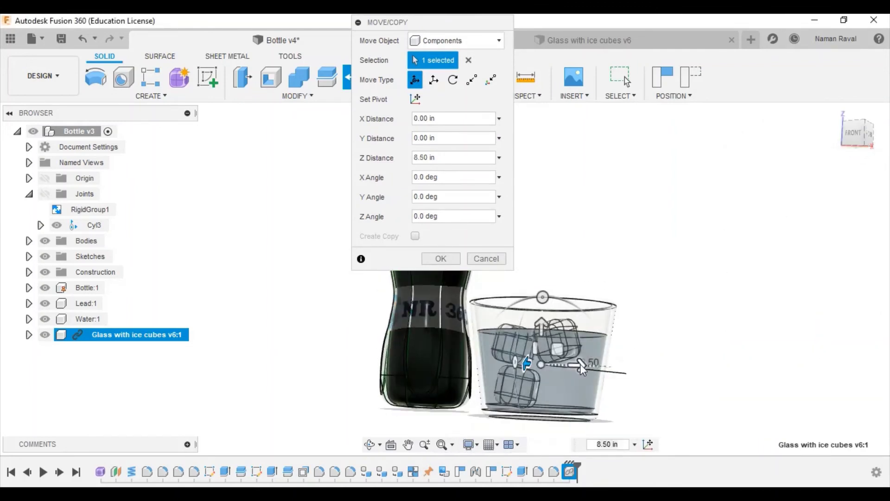
pyautogui.moveTo(583, 369); pyautogui.dragTo(368, 359)
pyautogui.moveTo(455, 23); pyautogui.dragTo(720, 176)
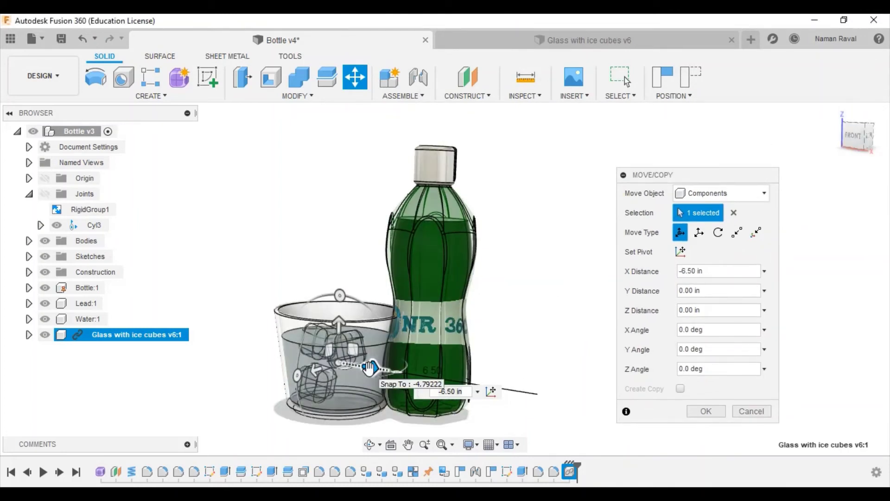
pyautogui.moveTo(369, 367); pyautogui.dragTo(329, 361)
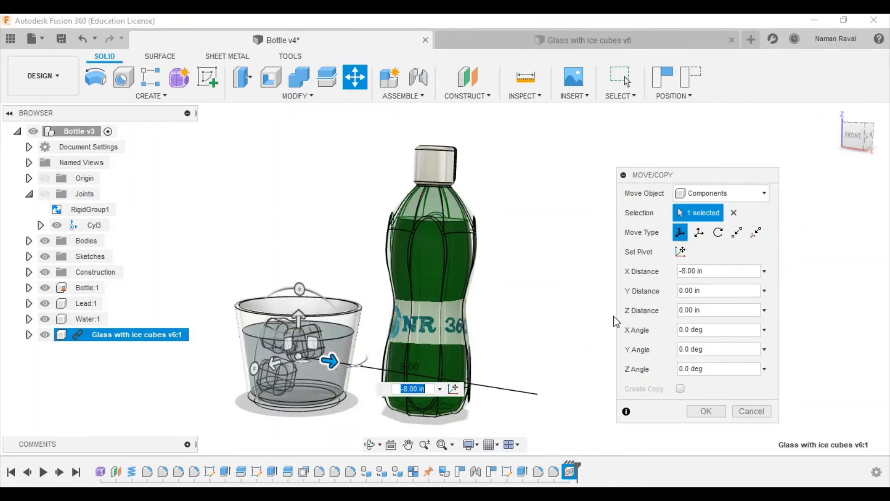
pyautogui.click(706, 411)
# - Switch to the Render workspace and frame a frontal view of the glass and bottle
pyautogui.click(856, 140)
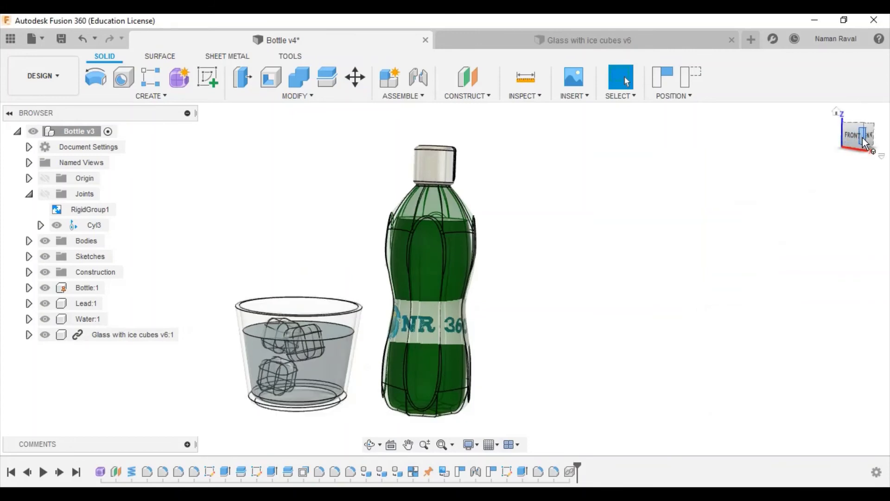
pyautogui.click(74, 78)
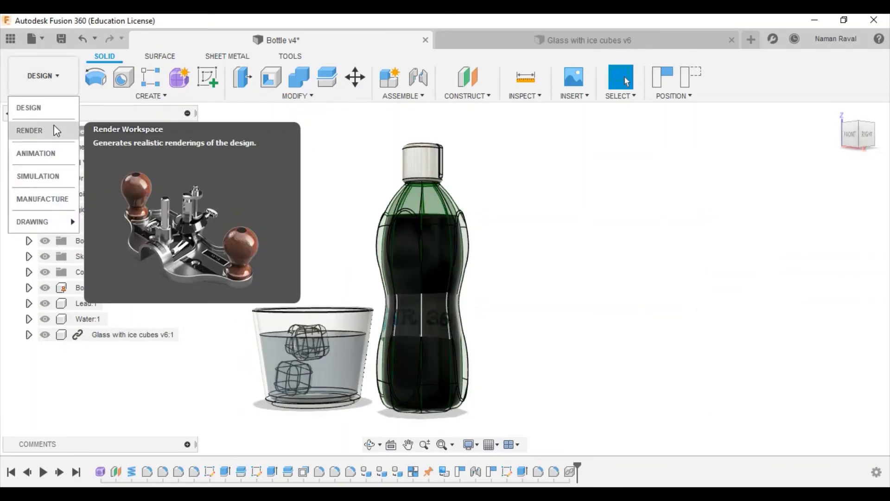
pyautogui.click(29, 131)
pyautogui.click(859, 137)
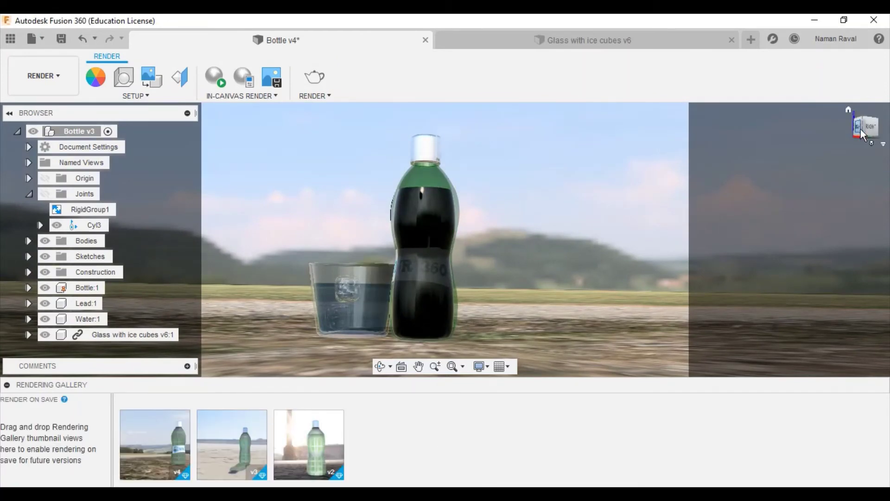
pyautogui.click(865, 124)
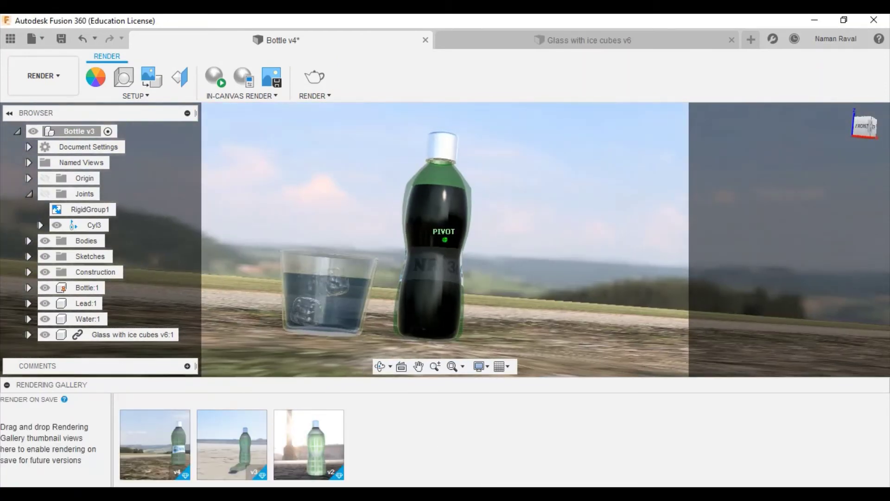
pyautogui.click(154, 443)
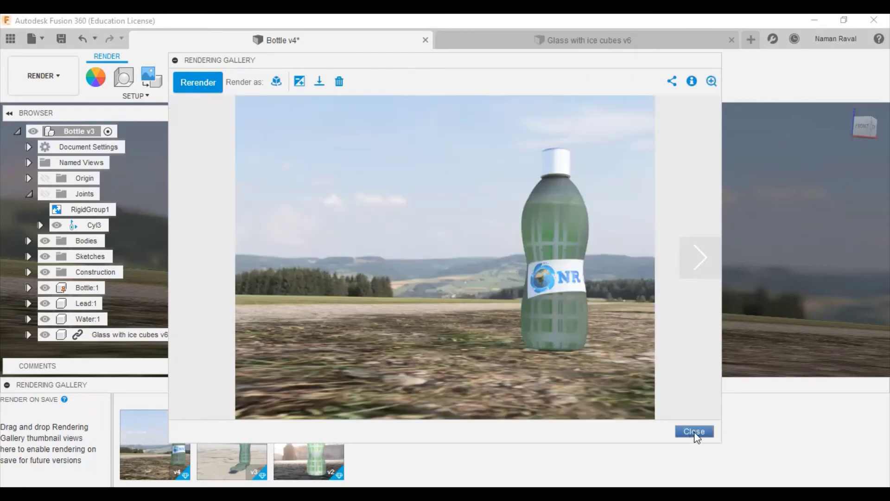
pyautogui.click(693, 432)
pyautogui.moveTo(865, 126); pyautogui.dragTo(885, 126)
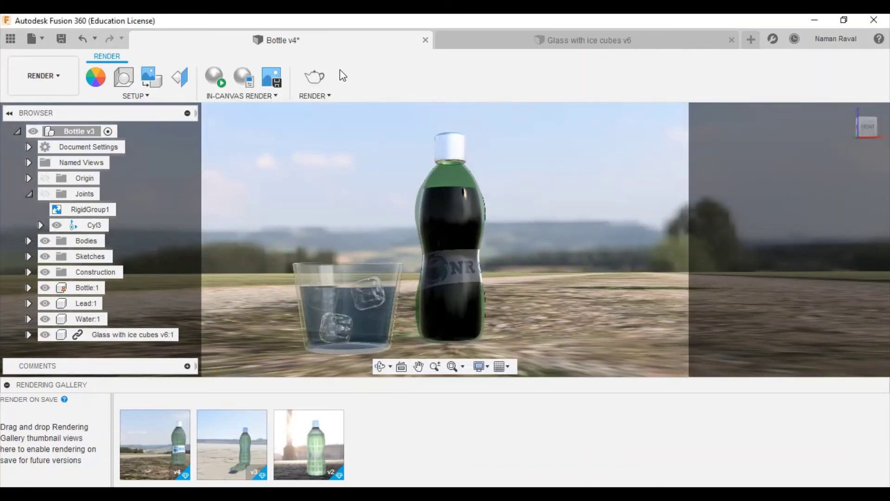
# - Queue an 8.5x11" 300PPI print-size cloud render, confirming the credits
pyautogui.click(314, 76)
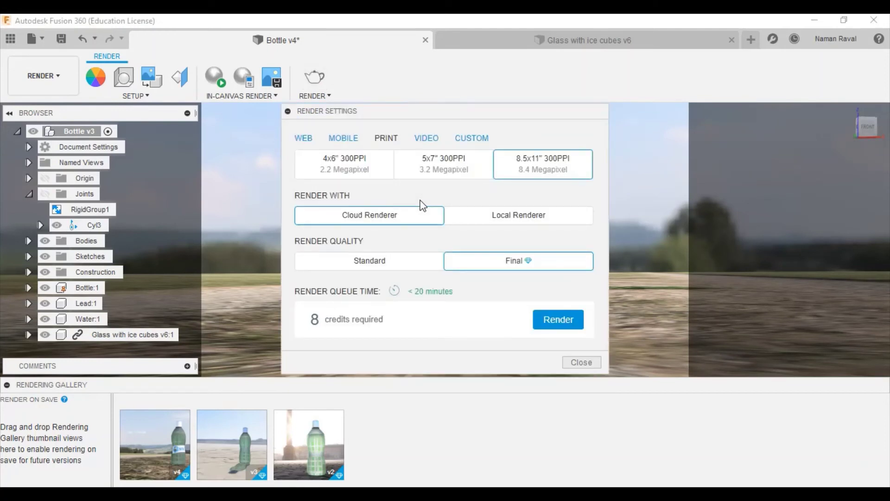
pyautogui.click(465, 144)
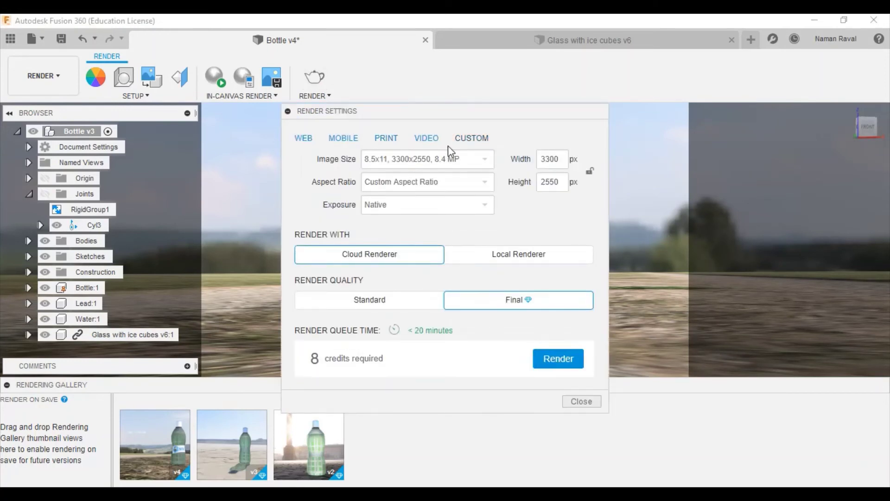
pyautogui.click(387, 140)
pyautogui.click(570, 327)
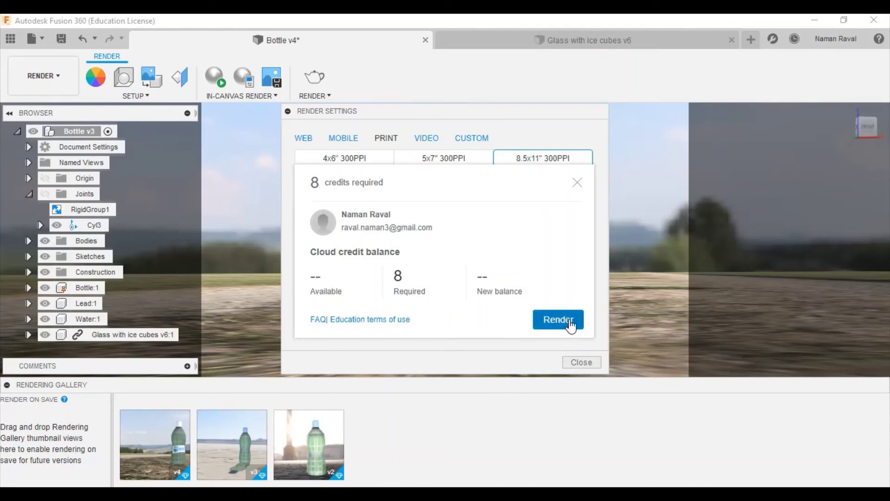
pyautogui.click(559, 326)
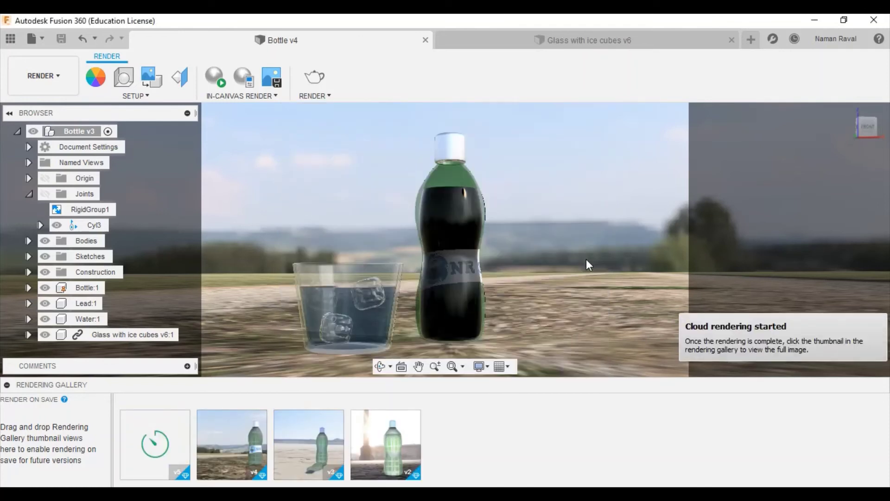
pyautogui.click(43, 75)
# - Orbit the model to an angled top-front view and return to the Render workspace
pyautogui.click(30, 110)
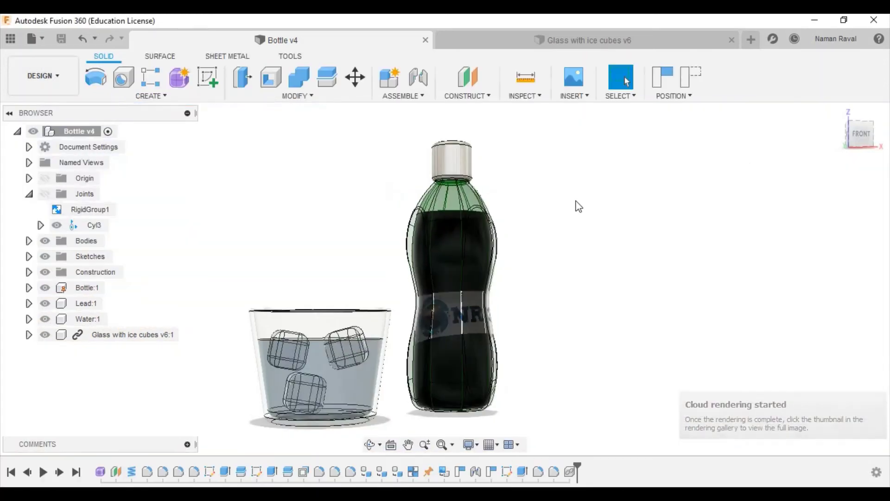
pyautogui.keyDown('shift'); pyautogui.moveTo(578, 207); pyautogui.dragTo(524, 163, button='middle'); pyautogui.keyUp('shift')
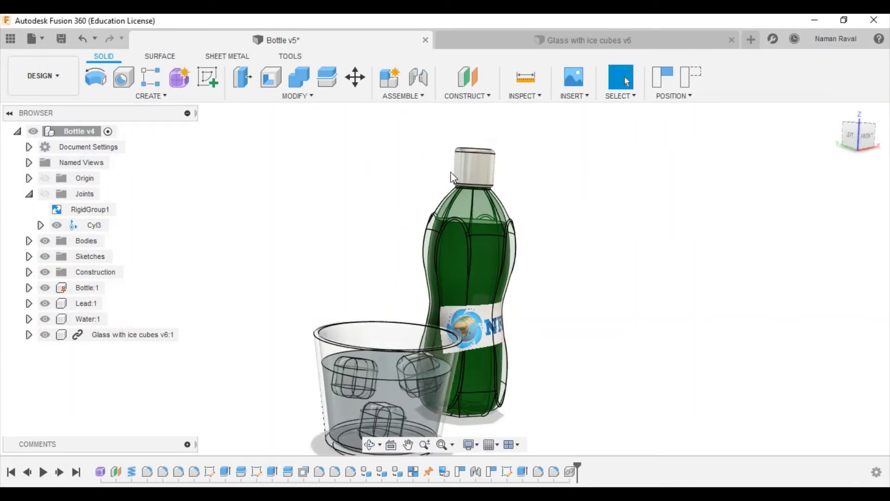
pyautogui.click(56, 83)
pyautogui.click(64, 74)
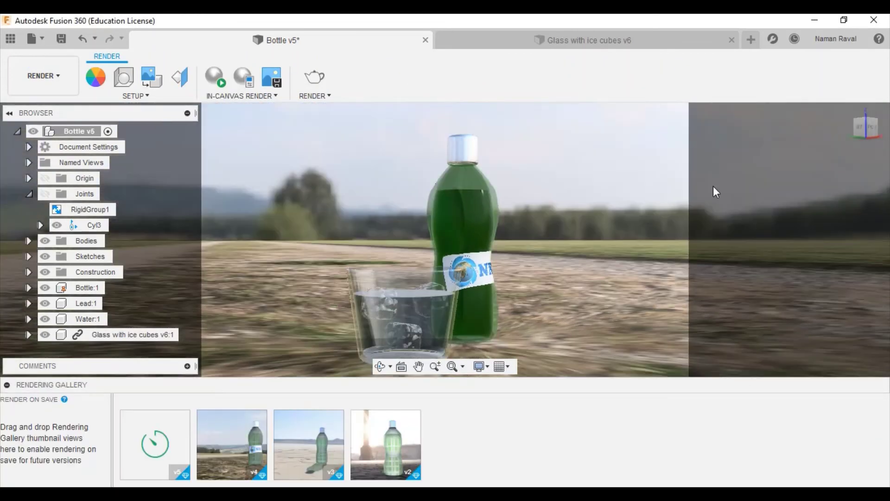
# - Queue another cloud render of the new view, confirming the credits
pyautogui.click(310, 72)
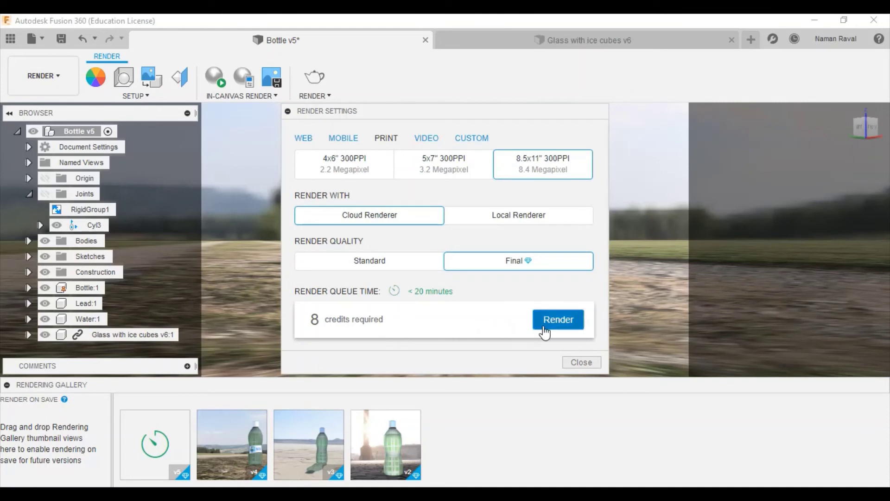
pyautogui.click(557, 319)
pyautogui.click(581, 362)
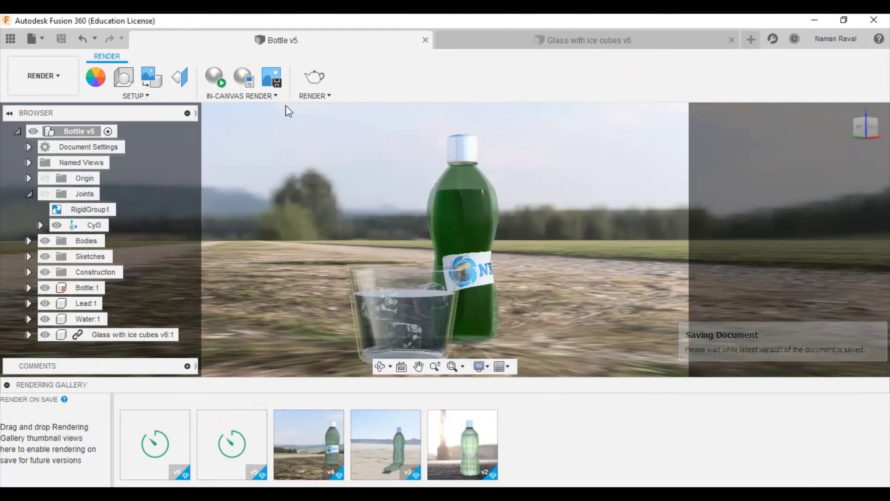
pyautogui.click(180, 76)
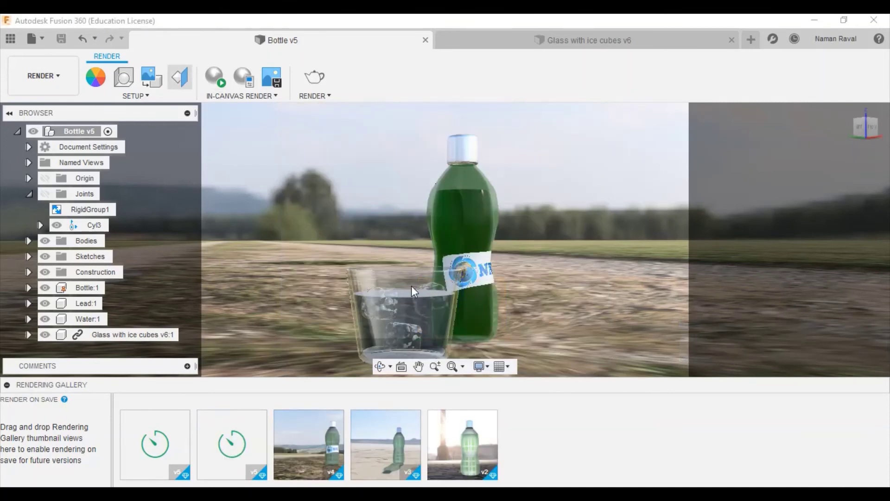
# - Show a High-density UV Diagnostic Texture on the bottle and apply it
pyautogui.click(485, 215)
pyautogui.click(701, 237)
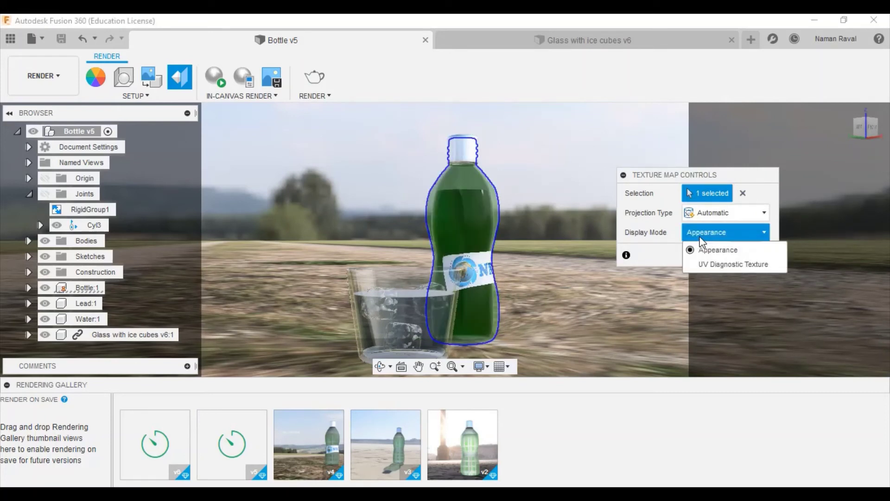
pyautogui.click(732, 264)
pyautogui.click(716, 251)
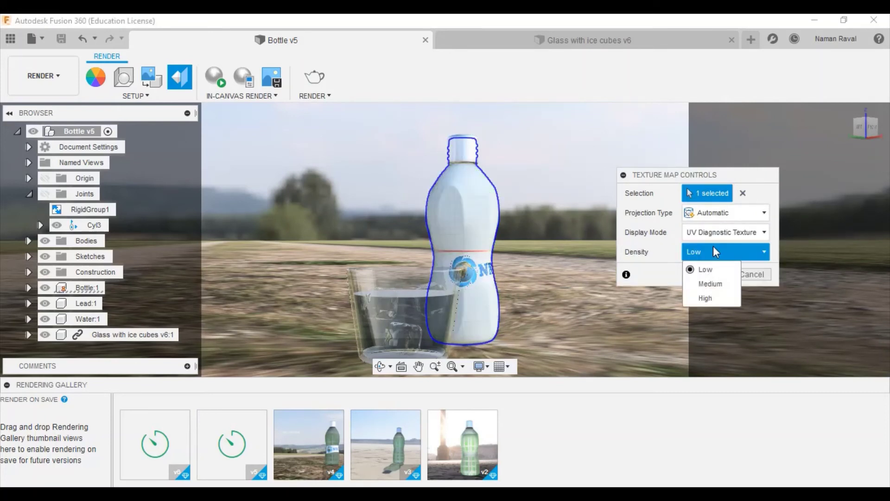
pyautogui.click(711, 297)
pyautogui.click(711, 277)
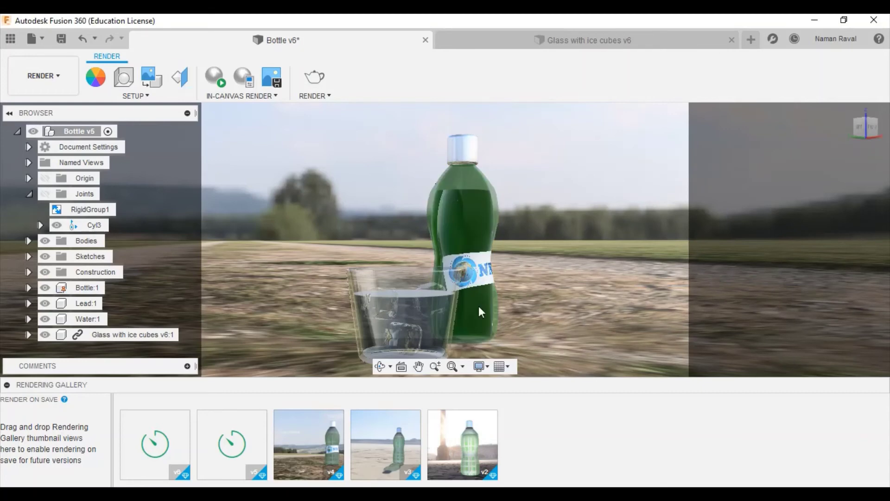
# - Reopen and cancel the texture mapping controls, then switch to the Glass with ice cubes design
pyautogui.click(179, 76)
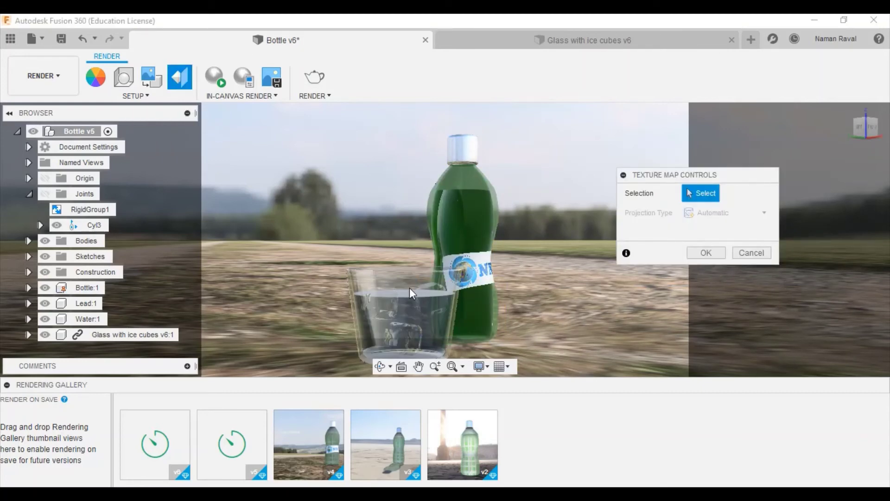
pyautogui.click(767, 254)
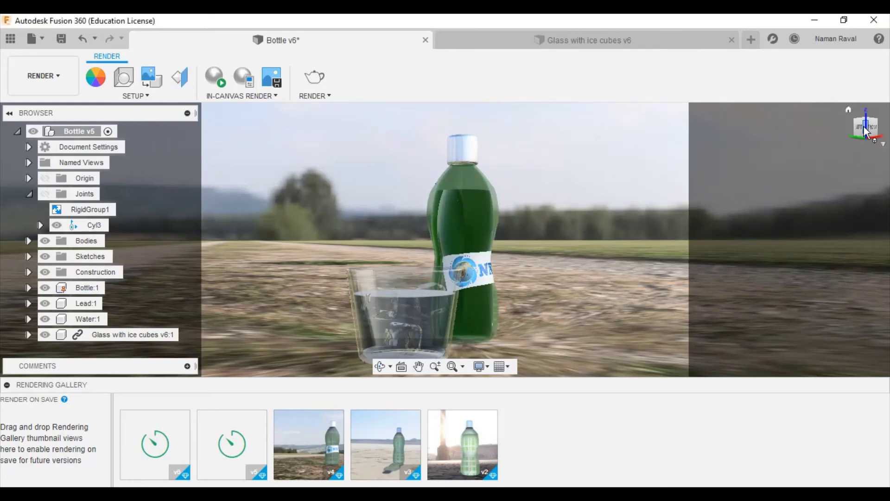
pyautogui.moveTo(865, 132); pyautogui.dragTo(865, 124)
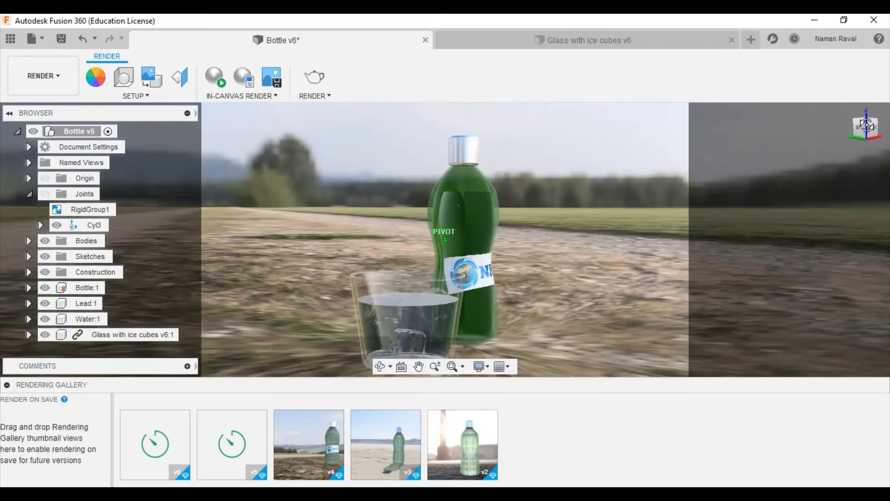
pyautogui.click(132, 79)
pyautogui.click(523, 44)
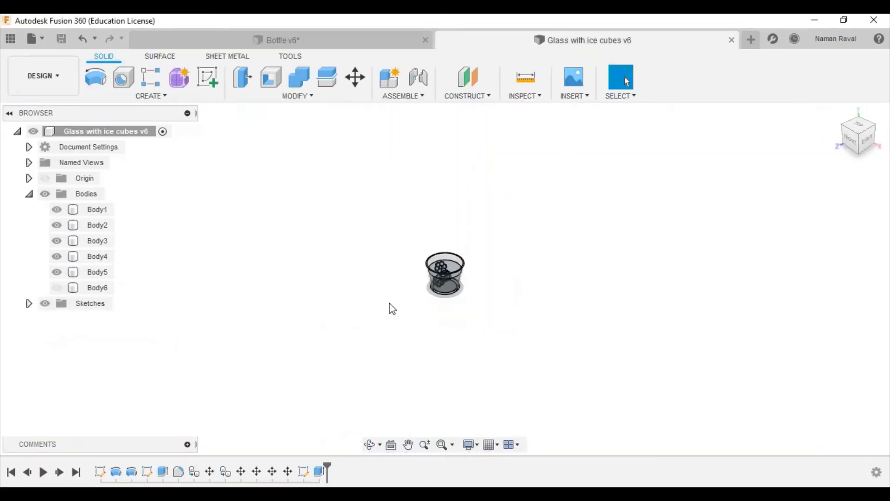
# - Unhide Body6, save Glass with ice cubes as v7, and return to the Bottle scene
pyautogui.click(56, 287)
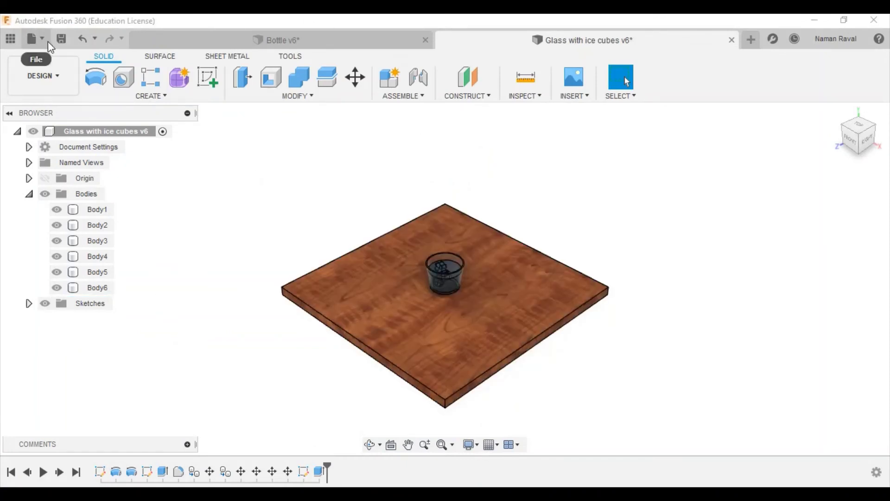
pyautogui.click(61, 39)
pyautogui.click(429, 269)
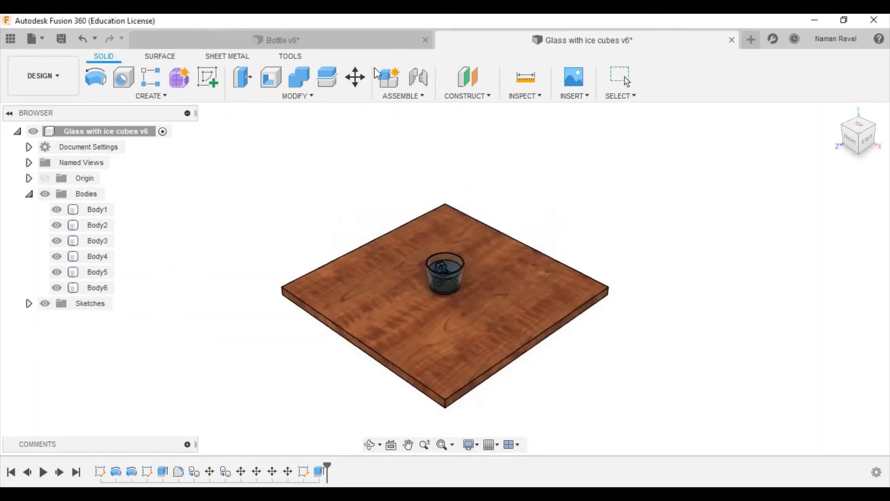
pyautogui.click(365, 42)
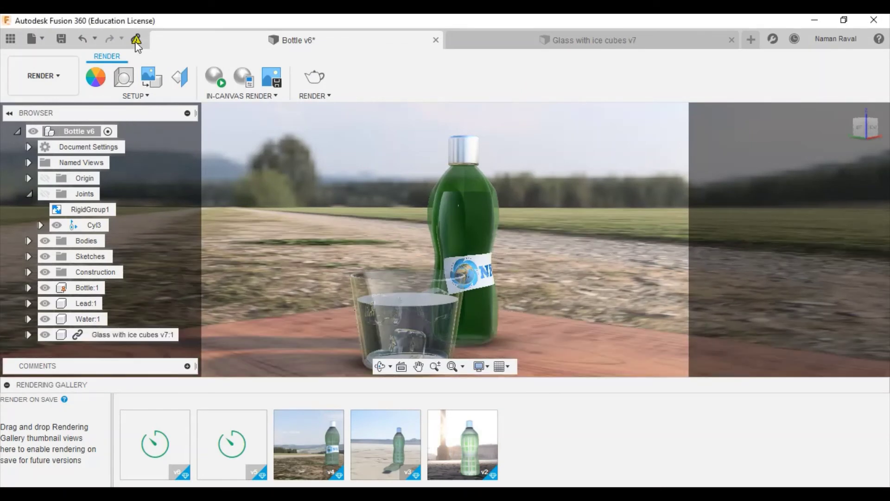
# - Apply the Plaza environment from the Environment Library to the scene
pyautogui.click(123, 77)
pyautogui.click(788, 176)
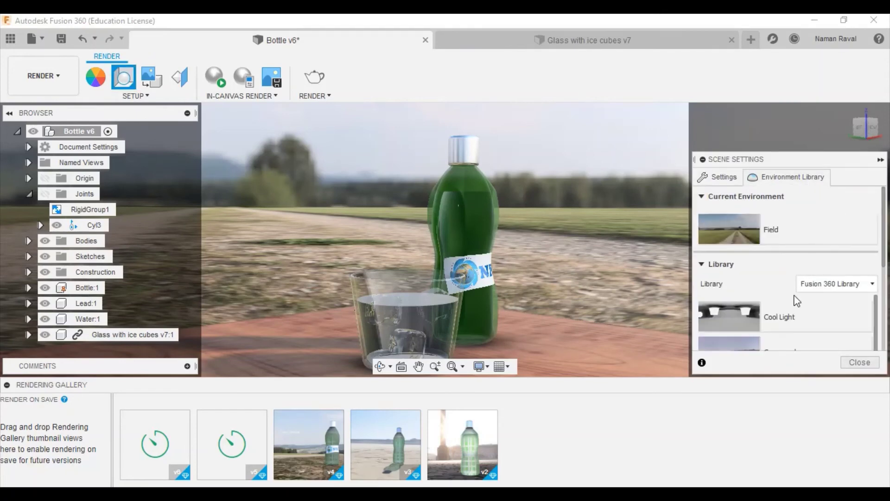
pyautogui.scroll(-5, 791, 302)
pyautogui.scroll(-2, 789, 304)
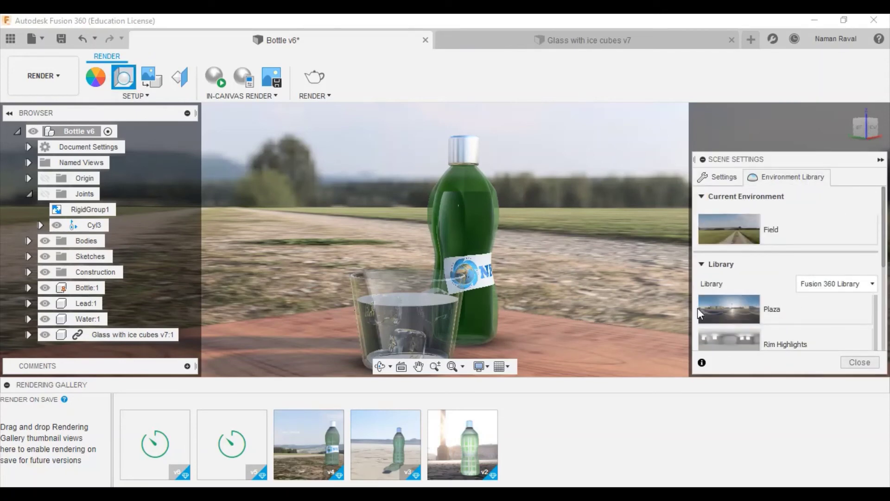
pyautogui.moveTo(714, 308); pyautogui.dragTo(581, 188)
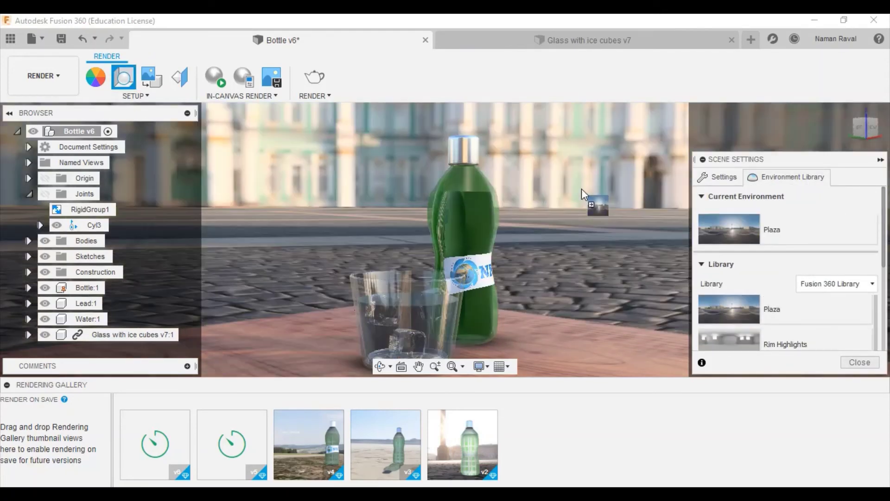
pyautogui.click(858, 362)
# - Angle the camera on the bottle and glass and start a 4x6" 300PPI cloud render
pyautogui.click(876, 129)
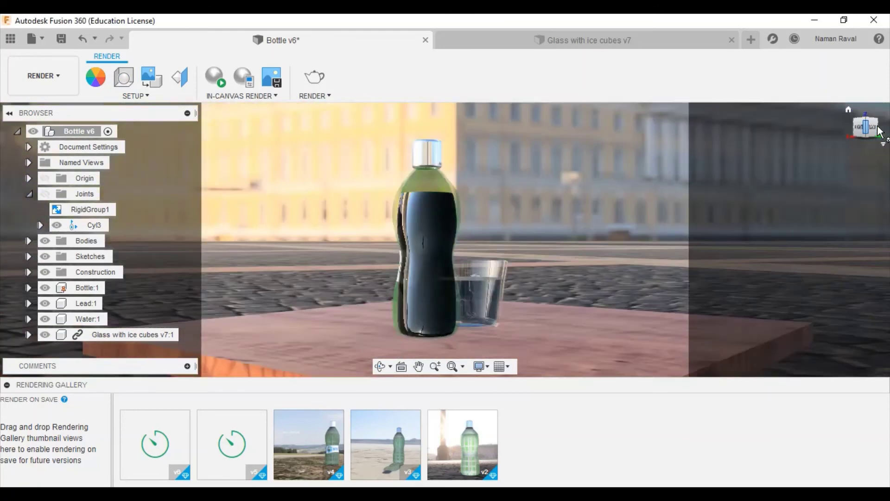
pyautogui.click(865, 129)
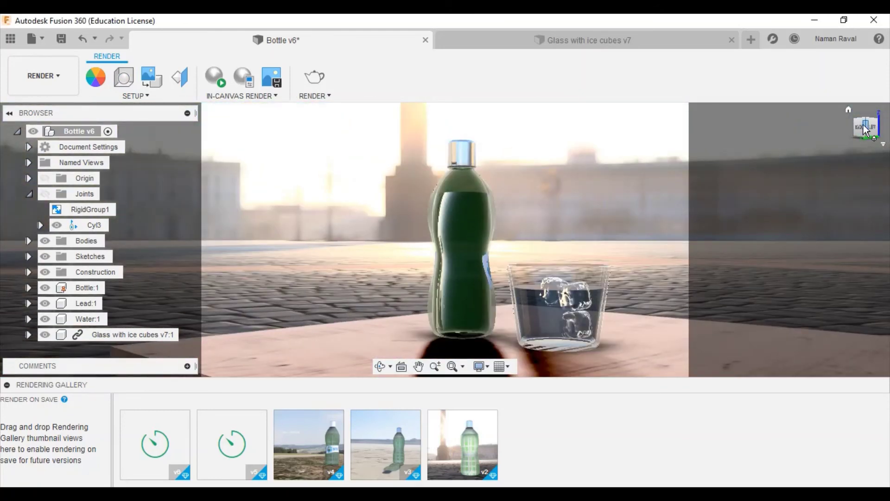
pyautogui.click(865, 129)
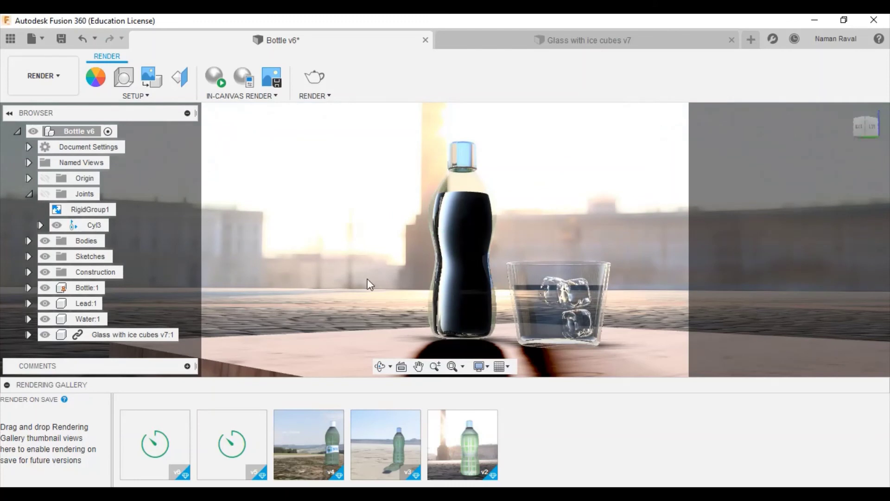
pyautogui.scroll(2, 375, 278)
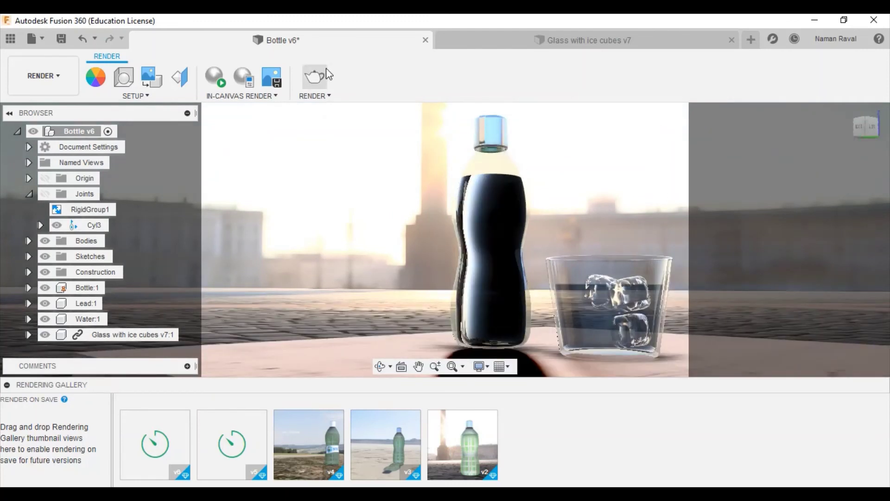
pyautogui.click(315, 77)
pyautogui.click(543, 327)
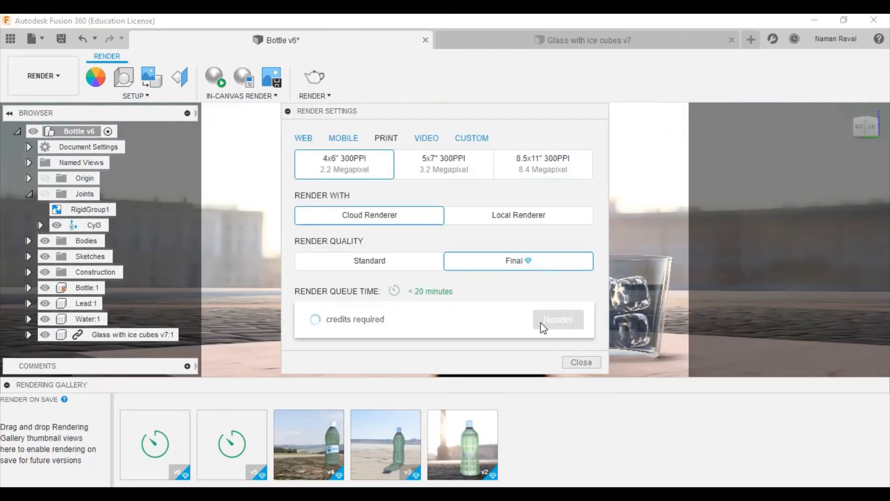
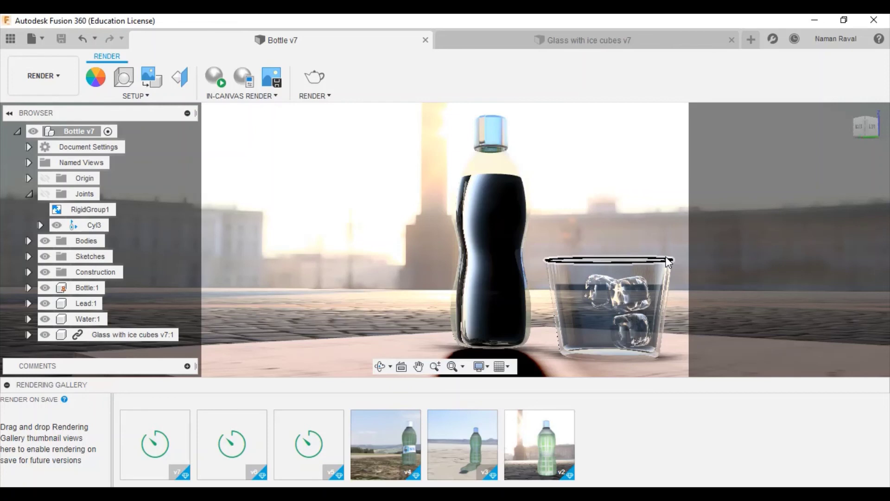
# - After reviewing the v4 render, apply the library's Glass - Heavy Color appearance to the bottle
pyautogui.click(383, 445)
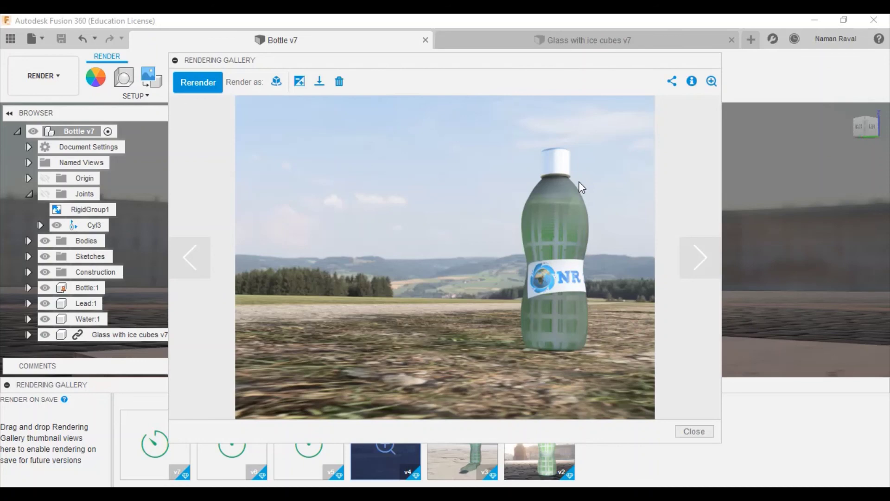
pyautogui.click(682, 432)
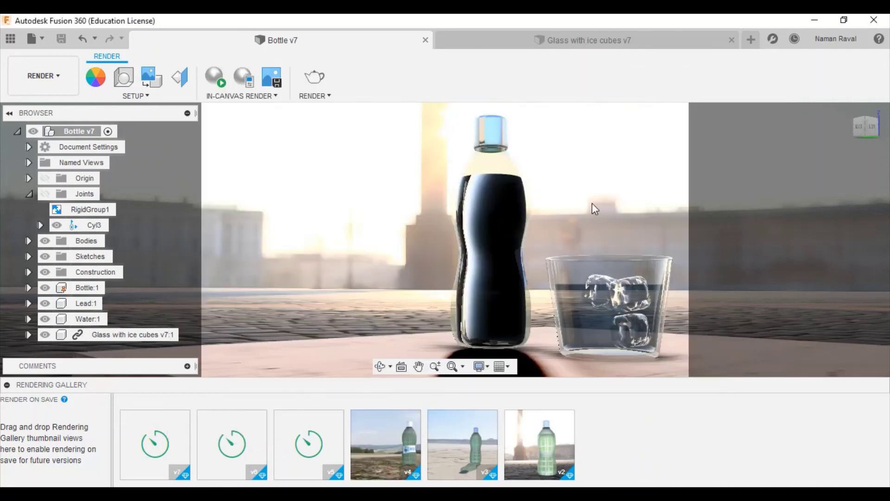
pyautogui.click(95, 77)
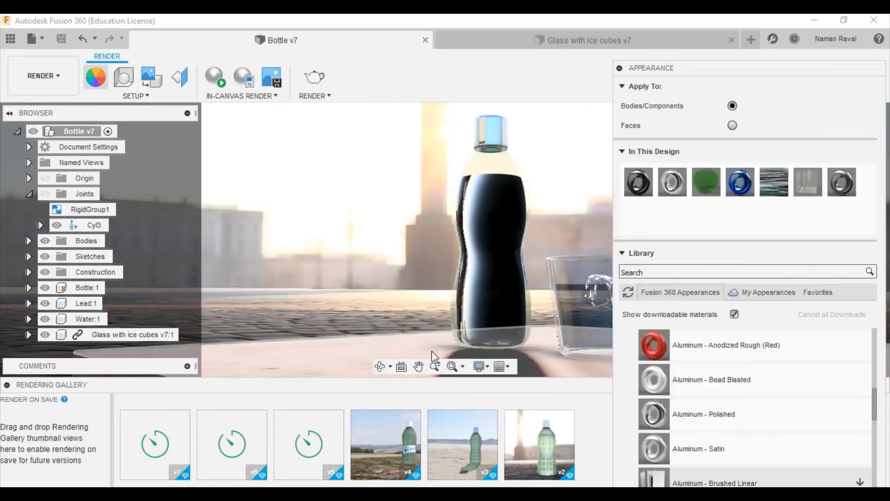
pyautogui.scroll(-10, 667, 343)
pyautogui.scroll(3, 696, 398)
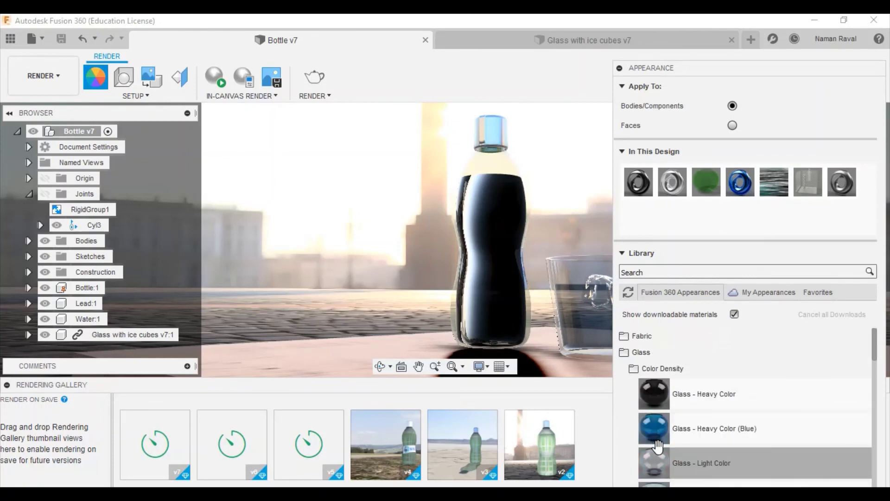
pyautogui.moveTo(654, 462); pyautogui.dragTo(485, 163)
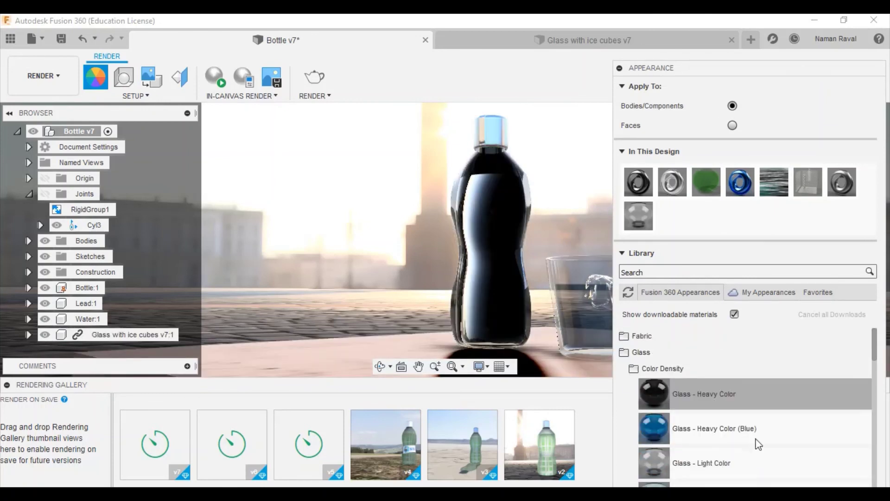
pyautogui.press('Escape')
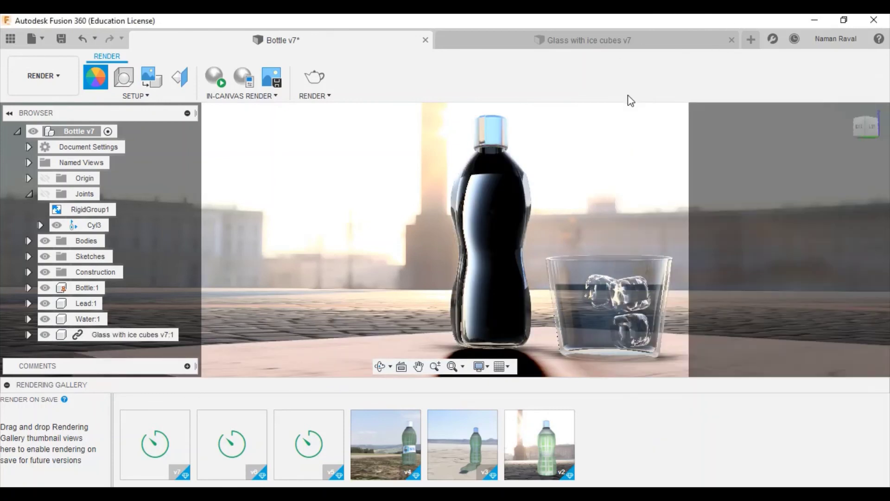
# - Queue a Final-quality Cloud Renderer render at Print 4x6 300PPI of the bottle scene
pyautogui.click(314, 76)
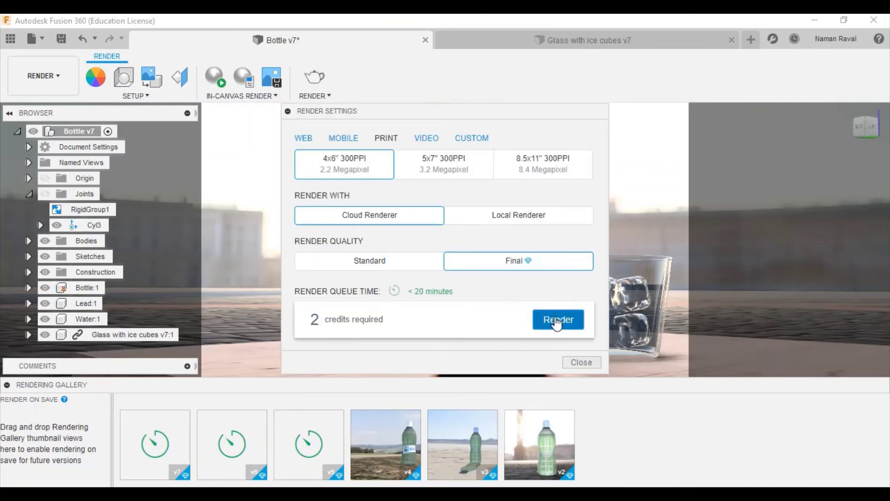
pyautogui.click(557, 324)
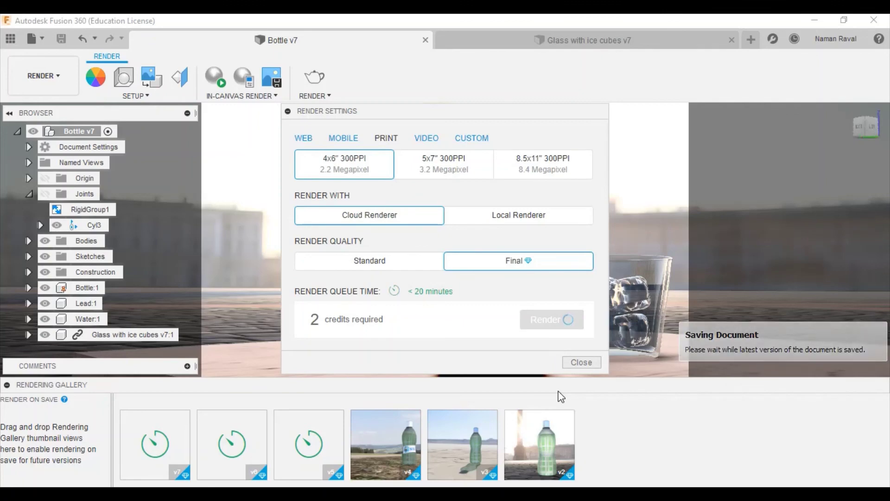
pyautogui.moveTo(867, 127)
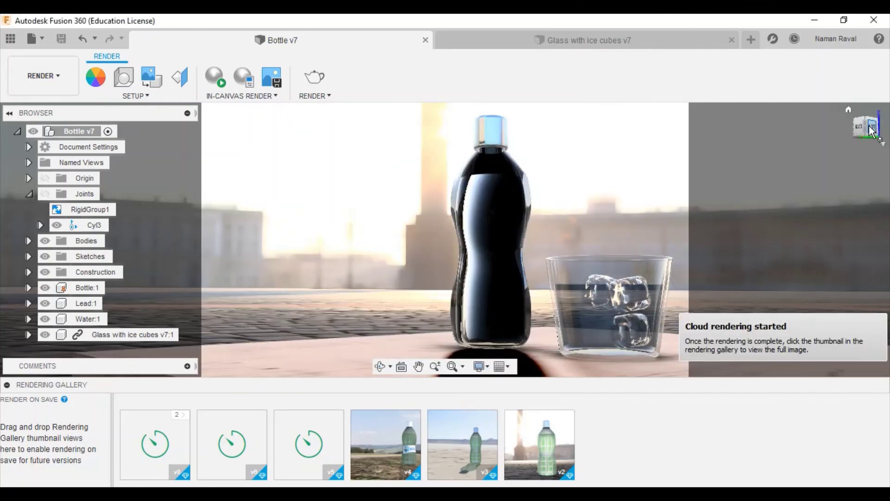
pyautogui.moveTo(869, 133); pyautogui.dragTo(859, 125)
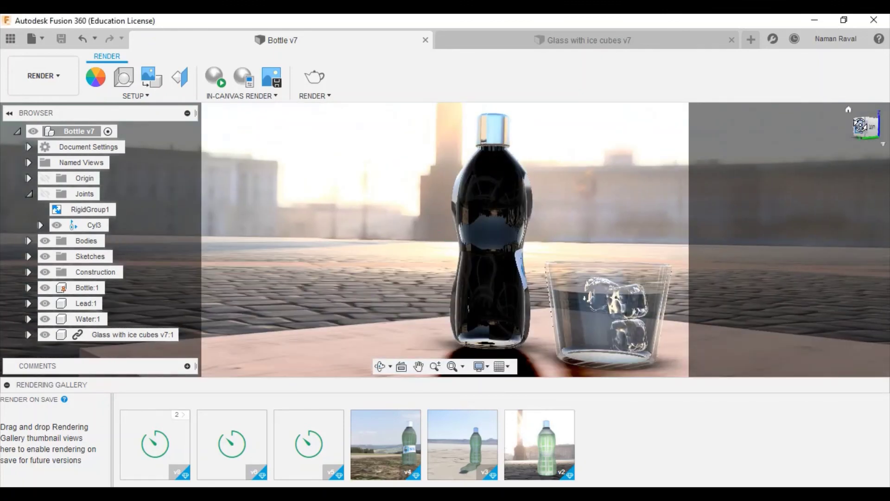